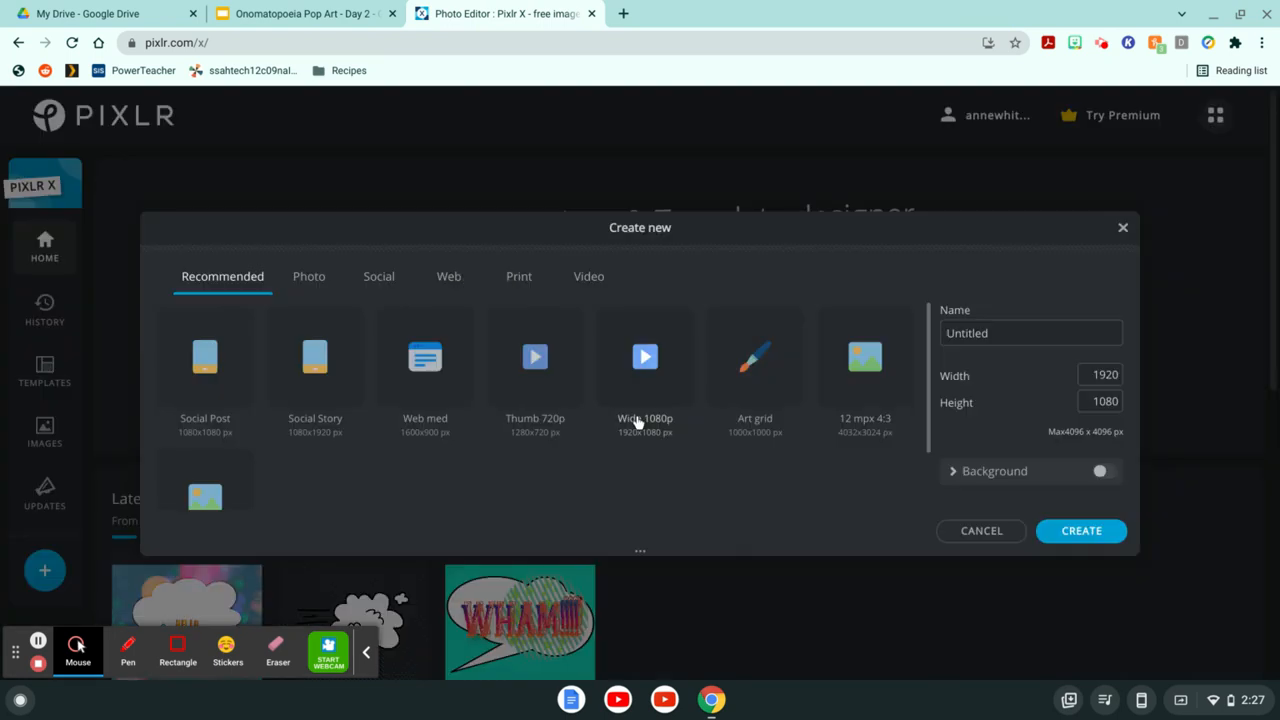
Create a new canvas from the Landscape 10x8 in photo preset, 3000 x 2400 px, named "Onomatopoeia"
{"action": "left_click", "coordinate": [312, 284]}
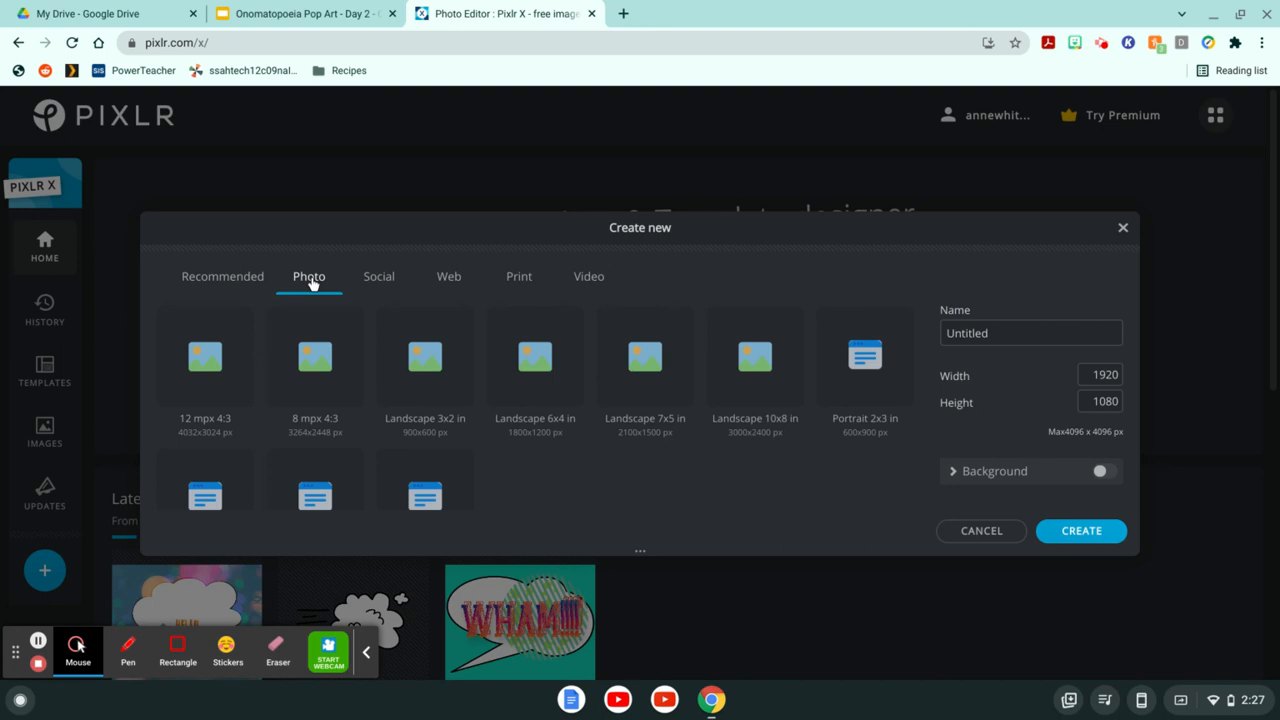
{"action": "left_click", "coordinate": [752, 370]}
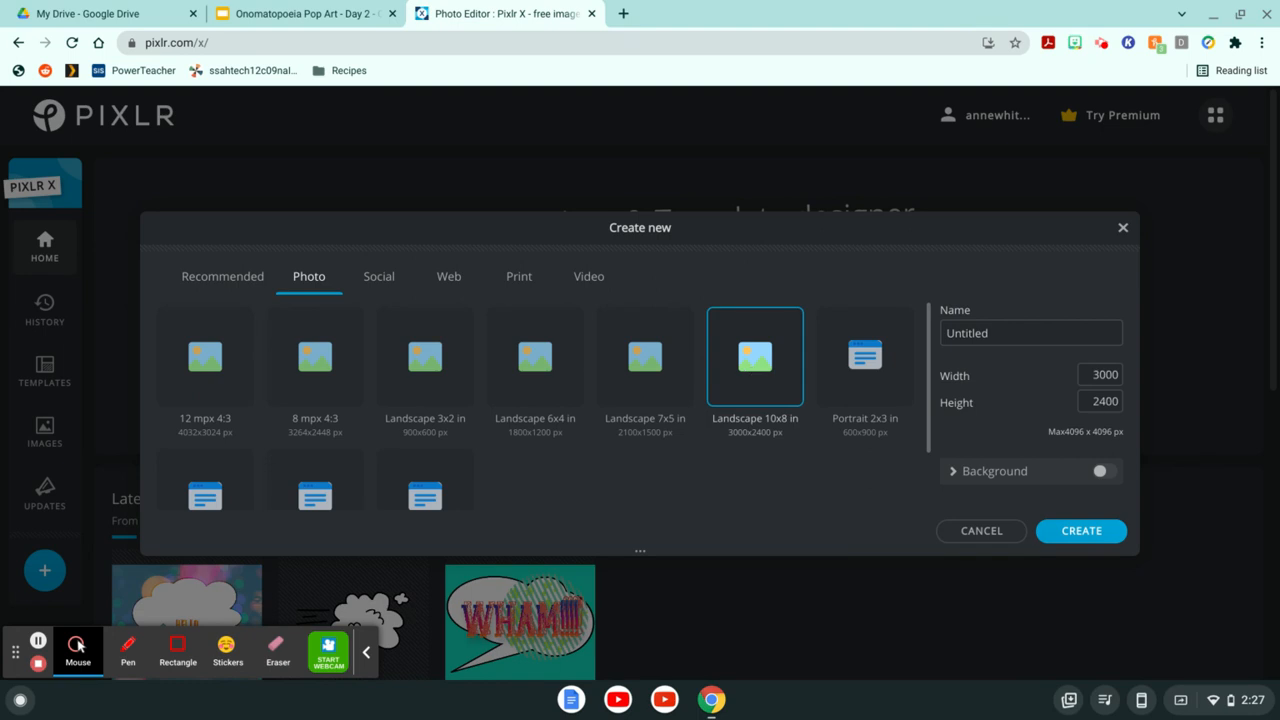
{"action": "left_click", "coordinate": [1011, 334]}
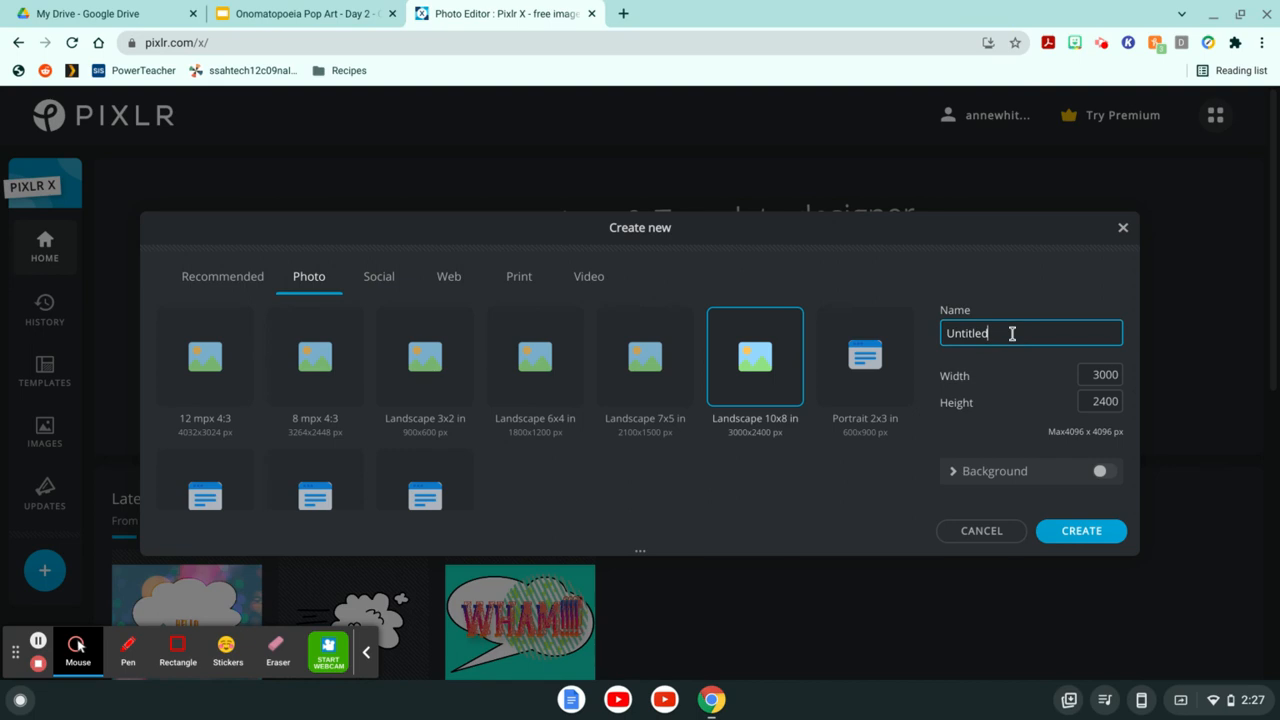
{"action": "double_click", "coordinate": [1012, 334]}
{"action": "type", "text": "Onomatopoeia"}
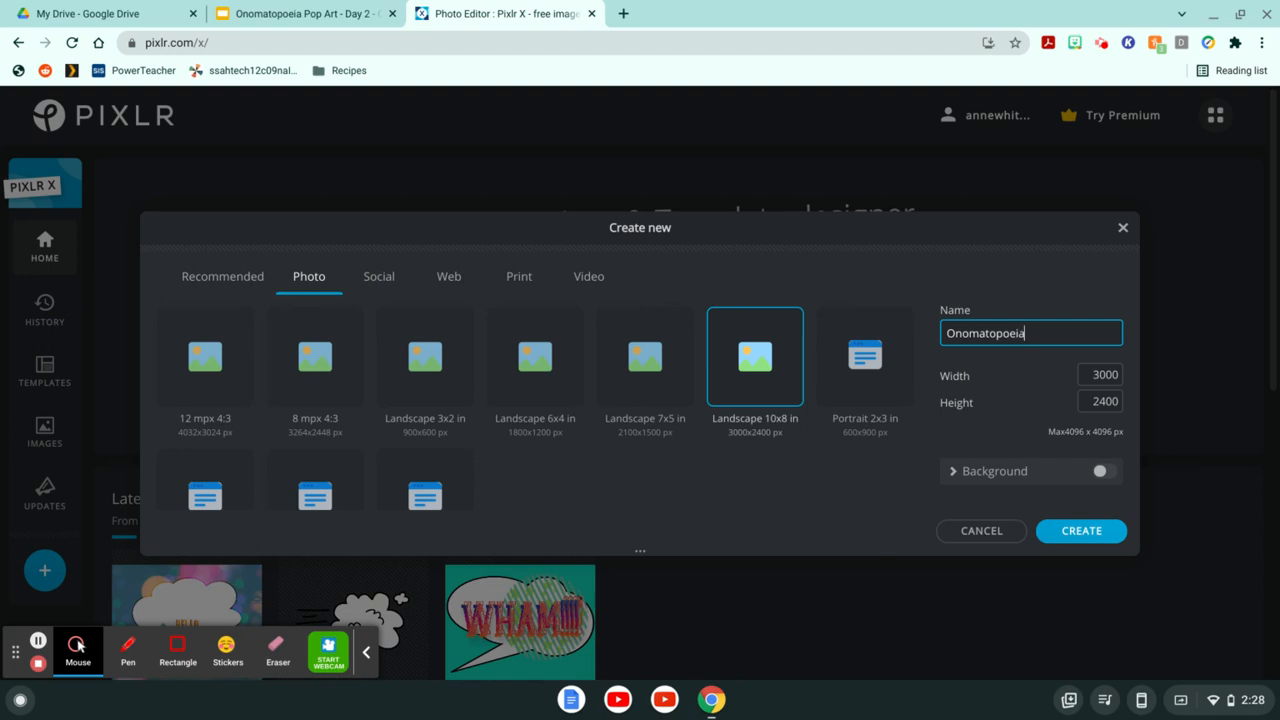
{"action": "left_click", "coordinate": [1077, 535]}
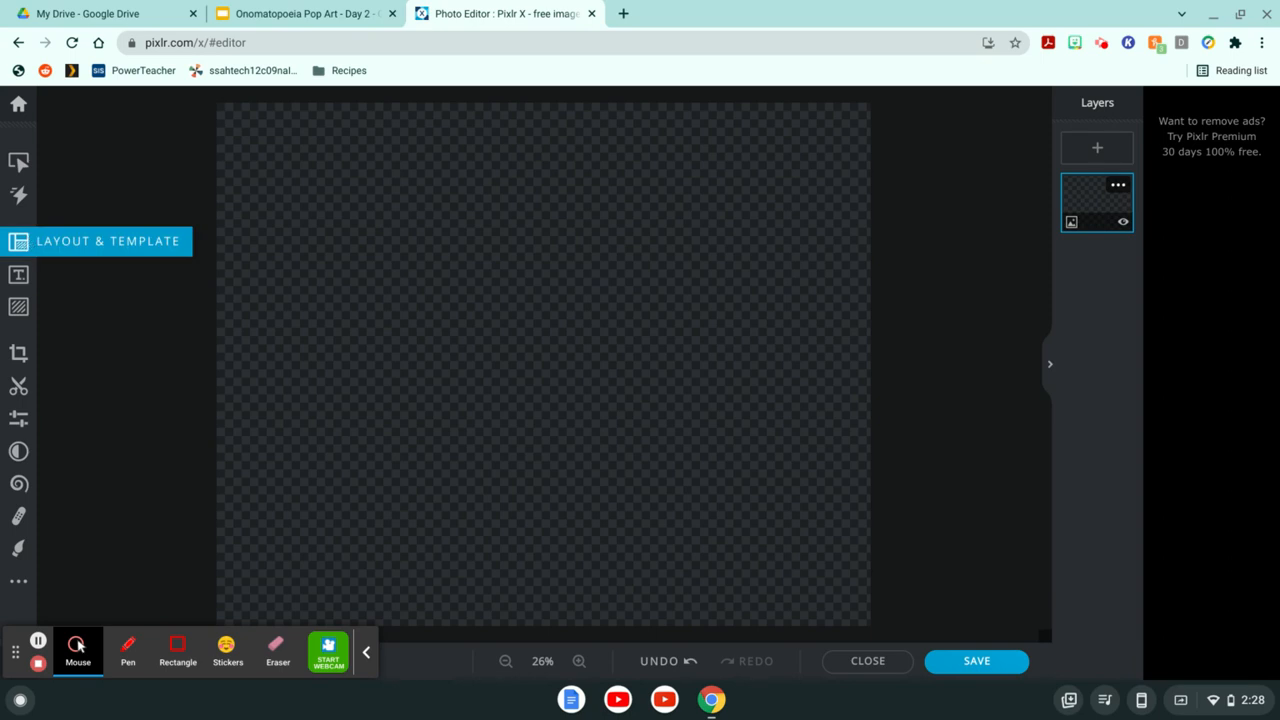
Enable the page background and set its colour to the pale green #A3DBB6
{"action": "left_click", "coordinate": [20, 242]}
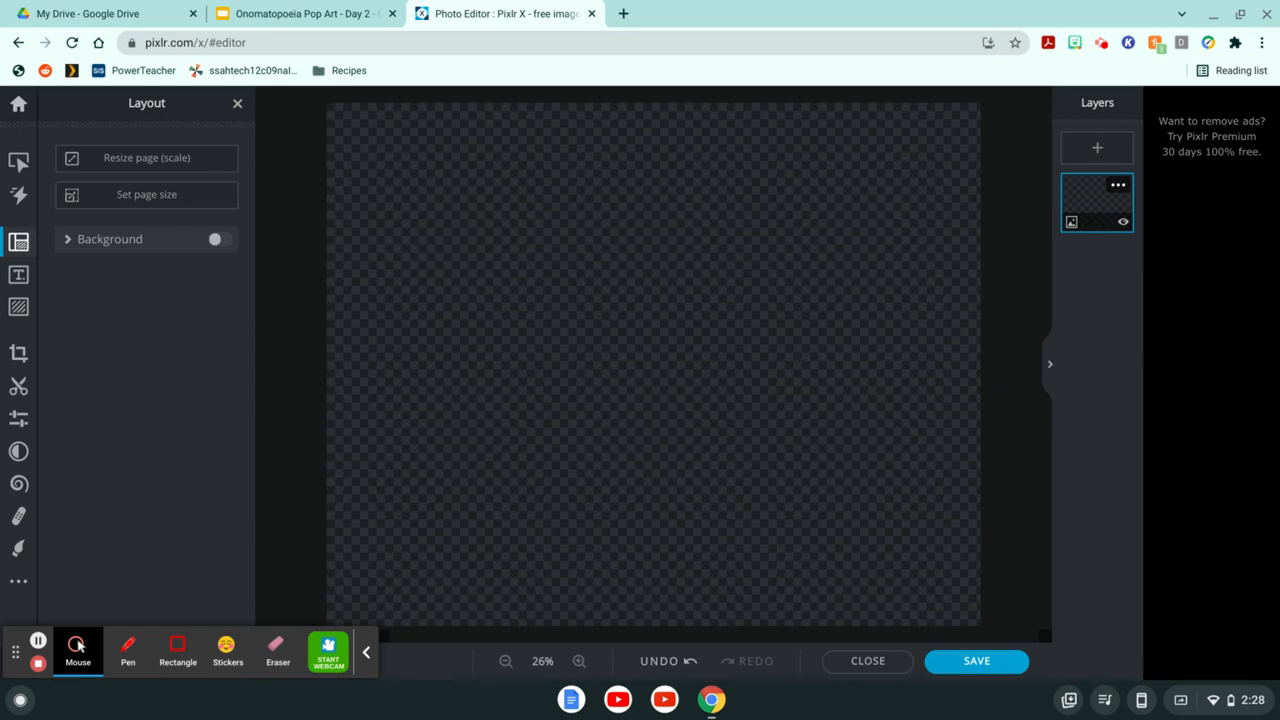
{"action": "left_click", "coordinate": [218, 240]}
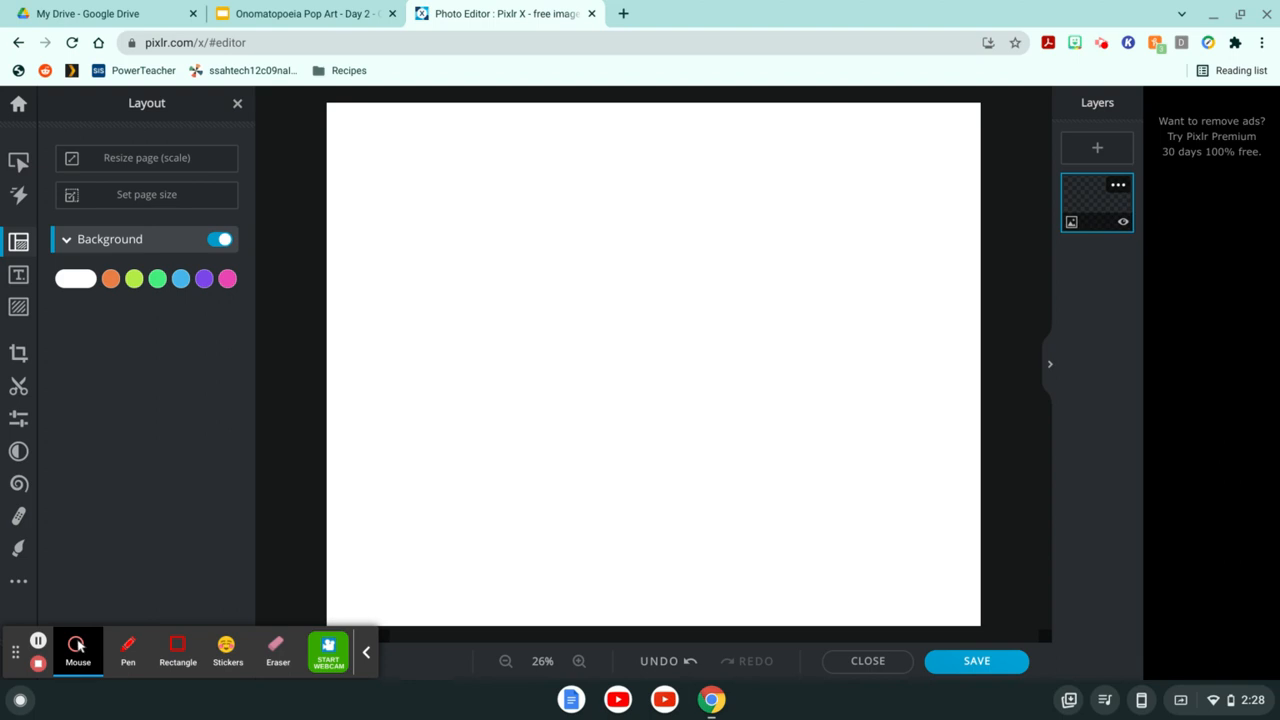
{"action": "left_click", "coordinate": [160, 280]}
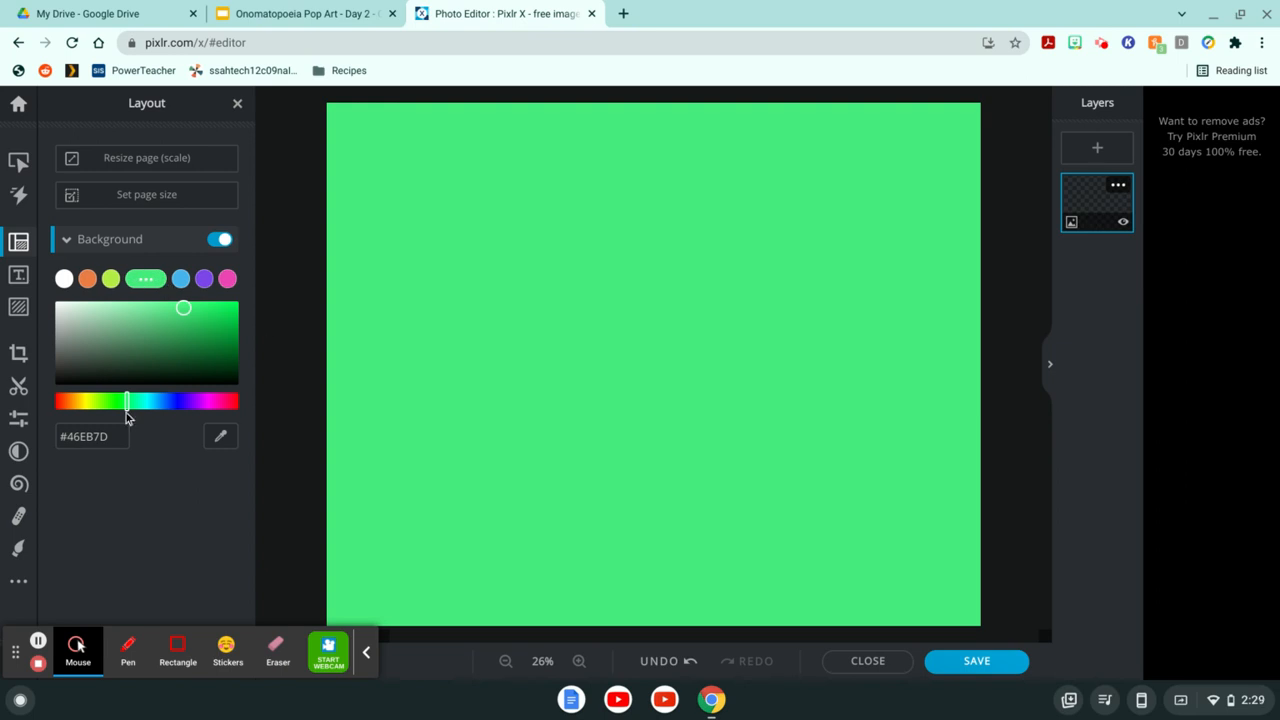
{"action": "left_click_drag", "start_coordinate": [184, 309], "coordinate": [103, 316]}
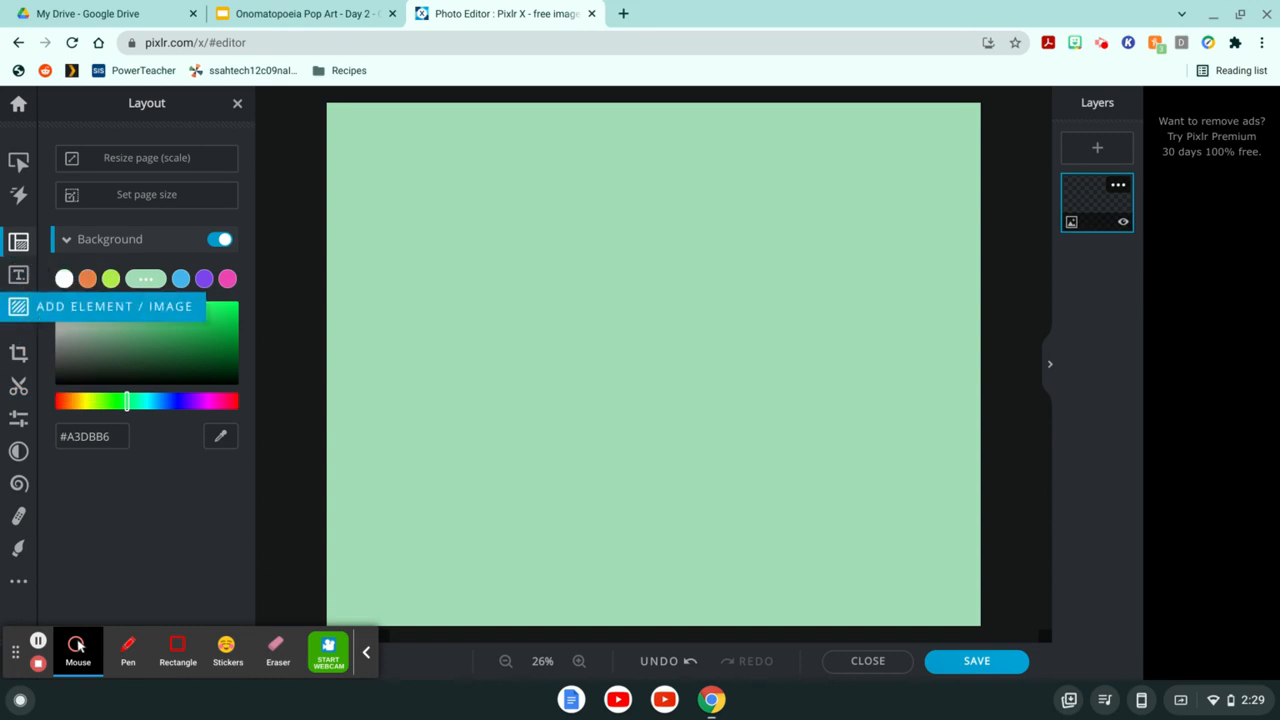
Search the elements for "comic" and add the white cloud-shaped thought bubble to the canvas
{"action": "left_click", "coordinate": [37, 318]}
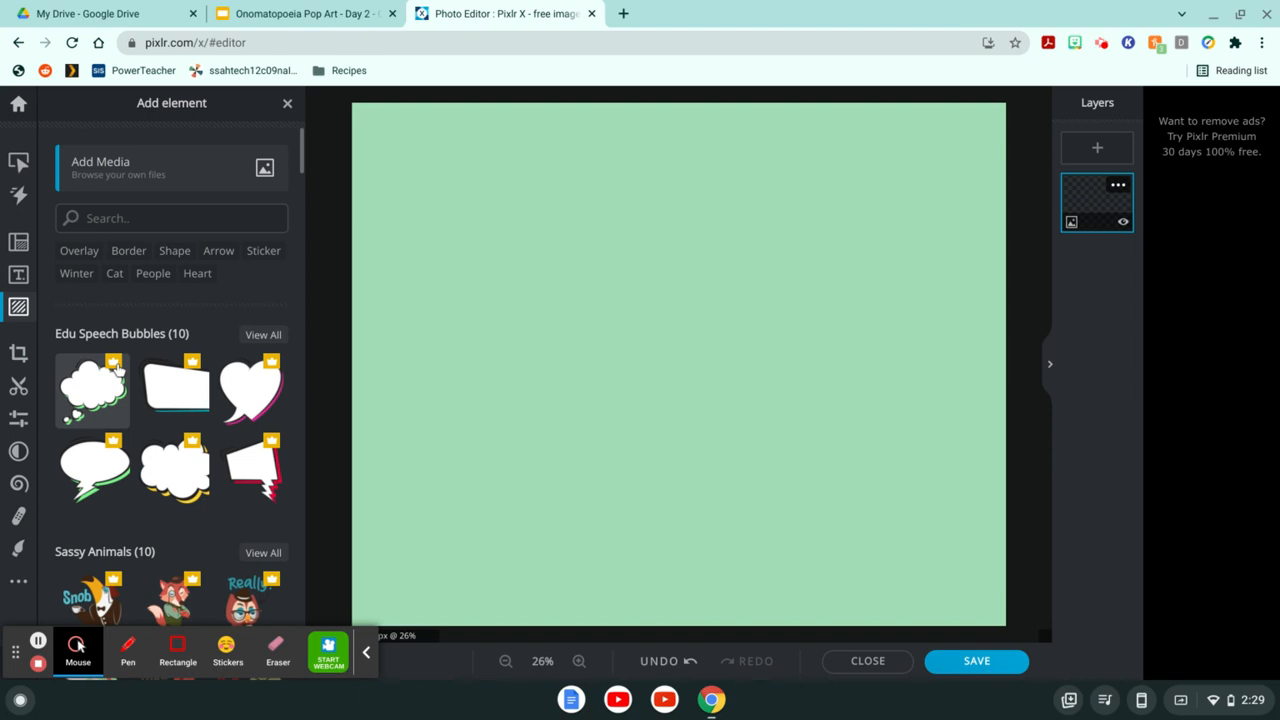
{"action": "left_click", "coordinate": [144, 218]}
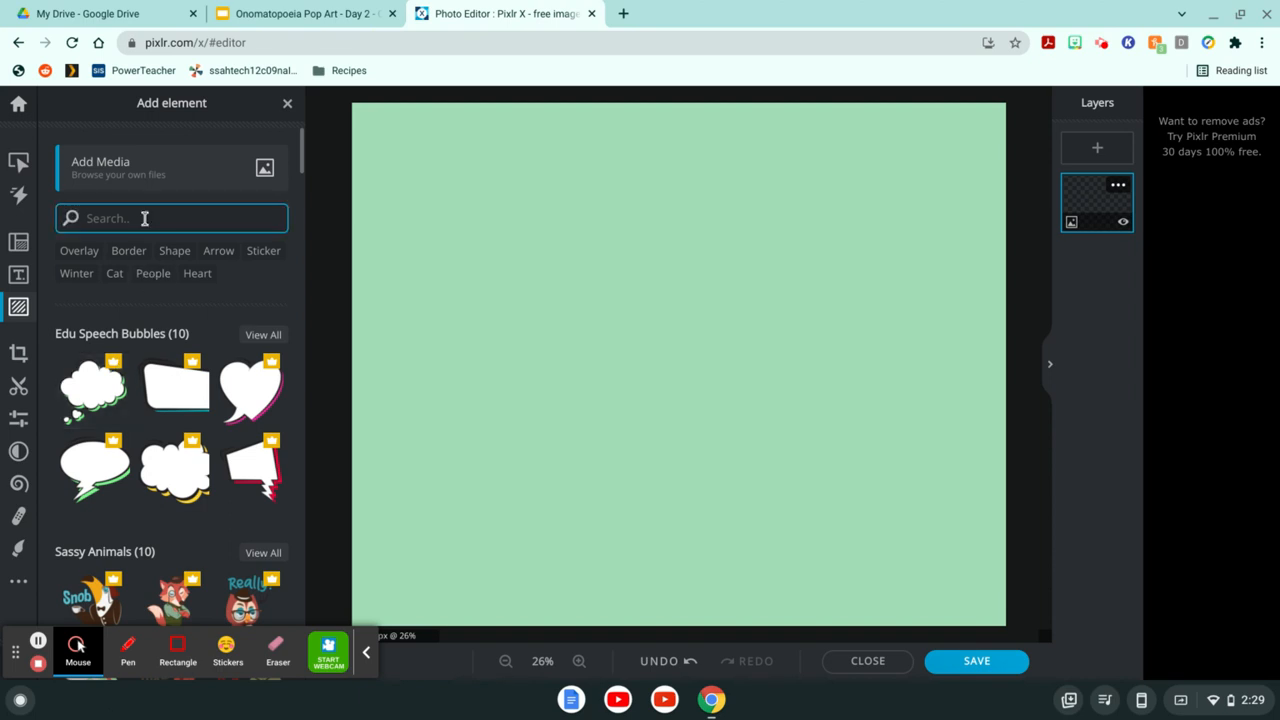
{"action": "type", "text": "comic"}
{"action": "key", "text": "Return"}
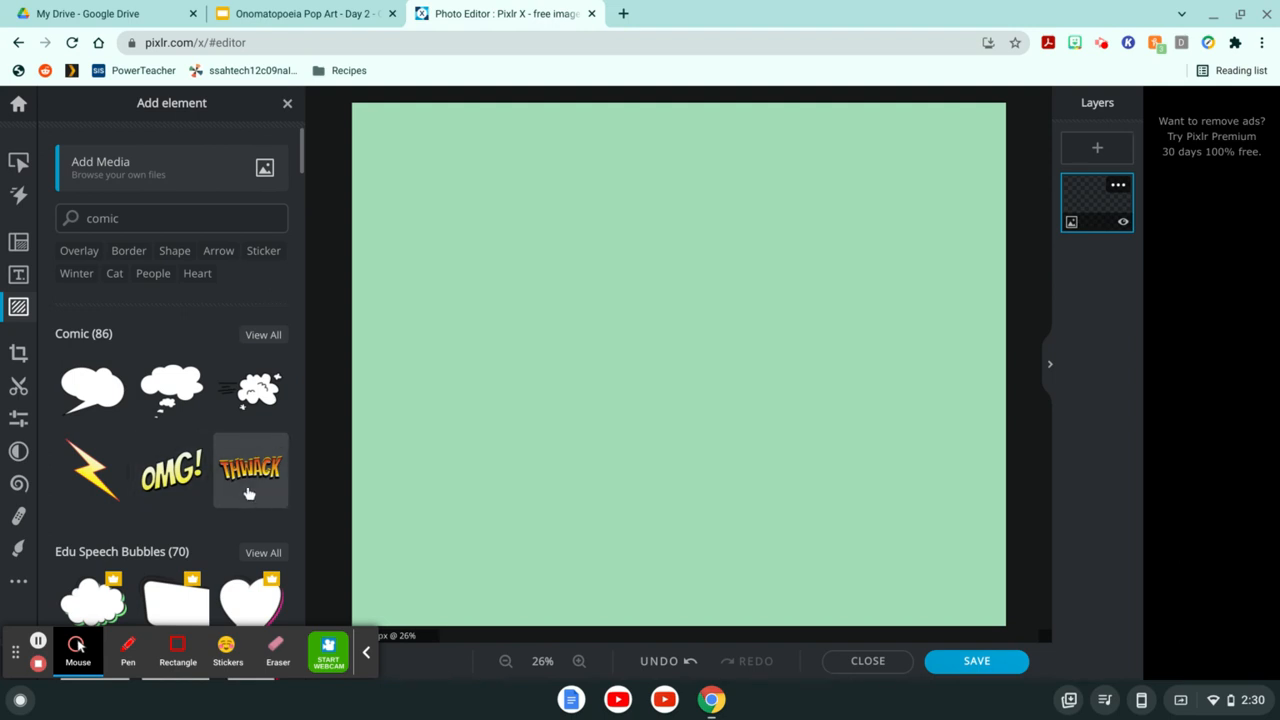
{"action": "left_click", "coordinate": [183, 416]}
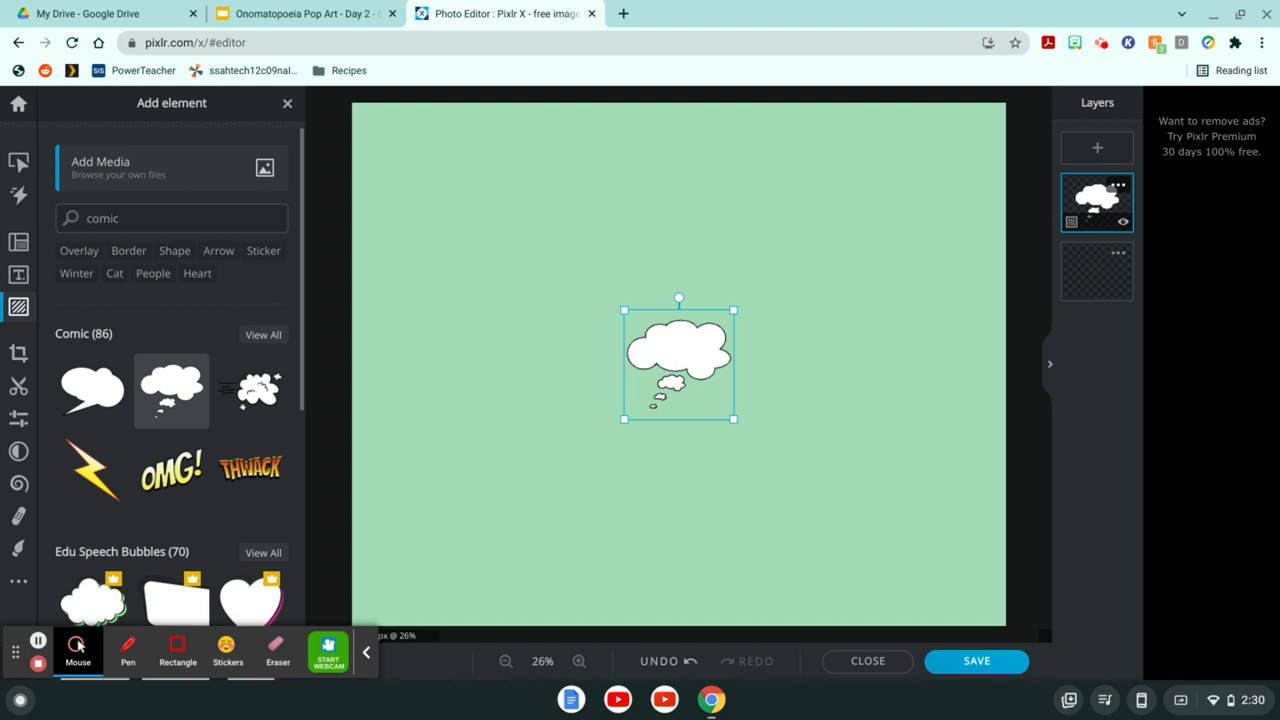
Browse the overlay elements and add the blue Bokeh image with pink and blue light spots
{"action": "left_click", "coordinate": [79, 251]}
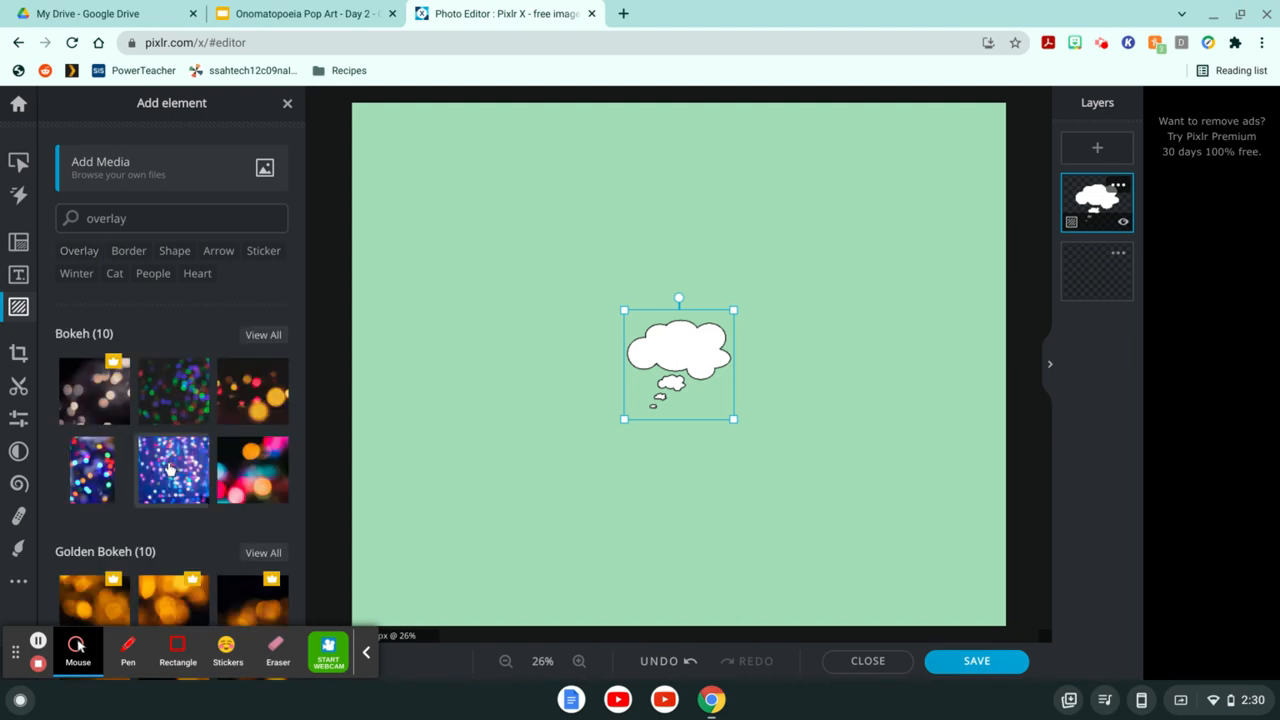
{"action": "scroll", "coordinate": [170, 470], "scroll_direction": "down", "scroll_amount": 10}
{"action": "scroll", "coordinate": [173, 460], "scroll_direction": "down", "scroll_amount": 4}
{"action": "scroll", "coordinate": [173, 465], "scroll_direction": "up", "scroll_amount": 14}
{"action": "left_click", "coordinate": [170, 467]}
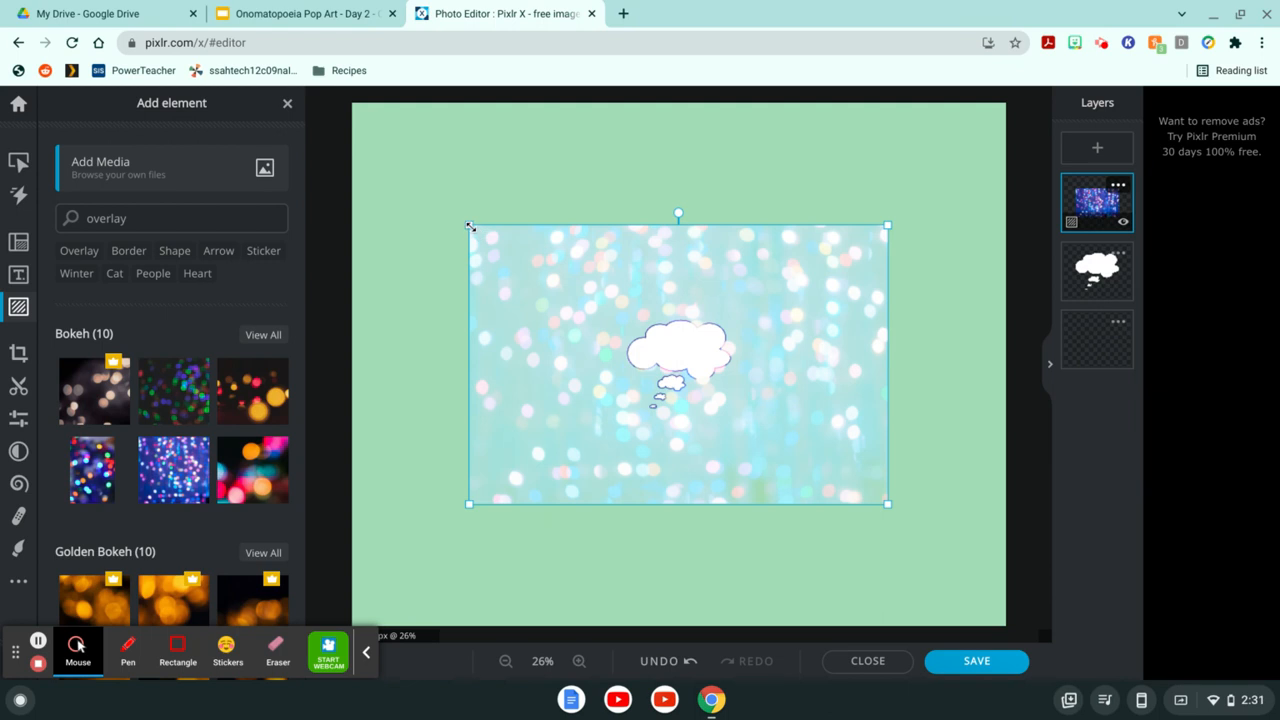
Move the bokeh overlay down clear of the thought bubble and delete the bubble
{"action": "left_click_drag", "start_coordinate": [491, 266], "coordinate": [523, 446]}
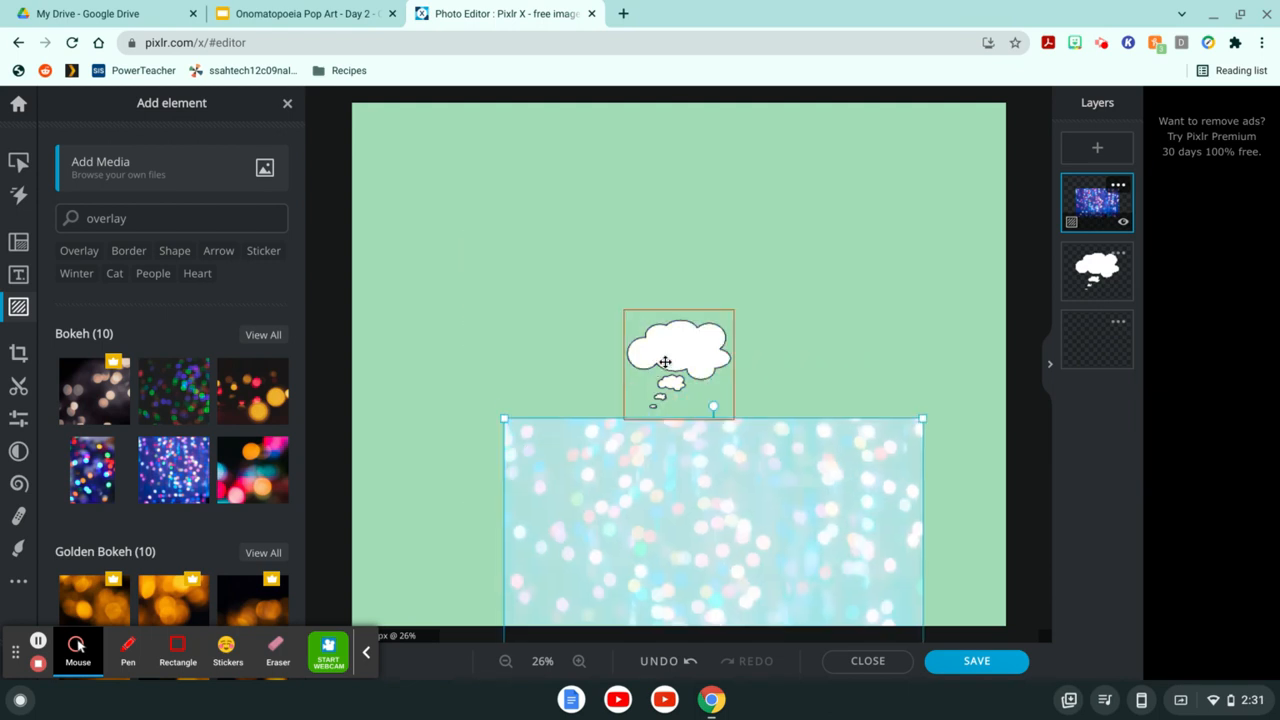
{"action": "left_click", "coordinate": [672, 352]}
{"action": "key", "text": "Delete"}
Align the bokeh overlay with the page's upper-left corner and enlarge it to cover the whole canvas
{"action": "left_click_drag", "start_coordinate": [638, 455], "coordinate": [483, 137]}
{"action": "left_click_drag", "start_coordinate": [769, 381], "coordinate": [1138, 717]}
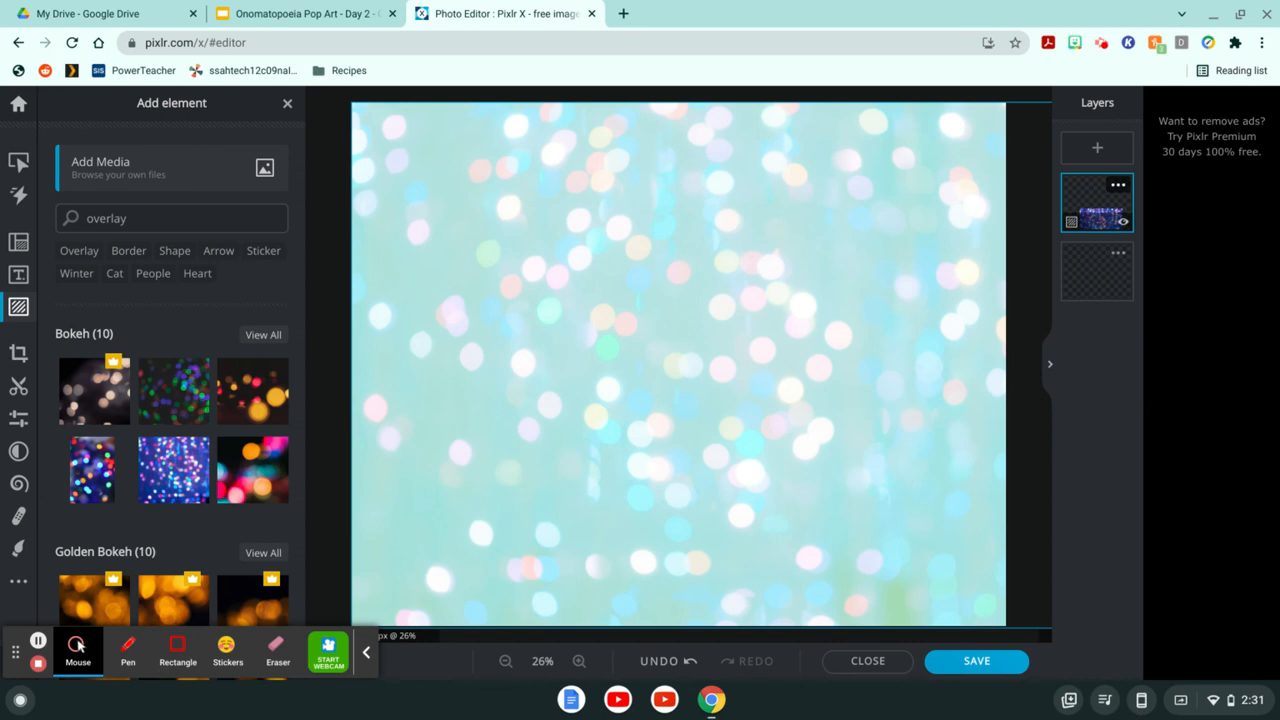
{"action": "mouse_move", "coordinate": [1138, 717]}
{"action": "left_mouse_down"}
{"action": "mouse_move", "coordinate": [814, 391]}
{"action": "mouse_move", "coordinate": [937, 593]}
{"action": "mouse_move", "coordinate": [990, 650]}
{"action": "mouse_move", "coordinate": [1134, 716]}
{"action": "left_mouse_up"}
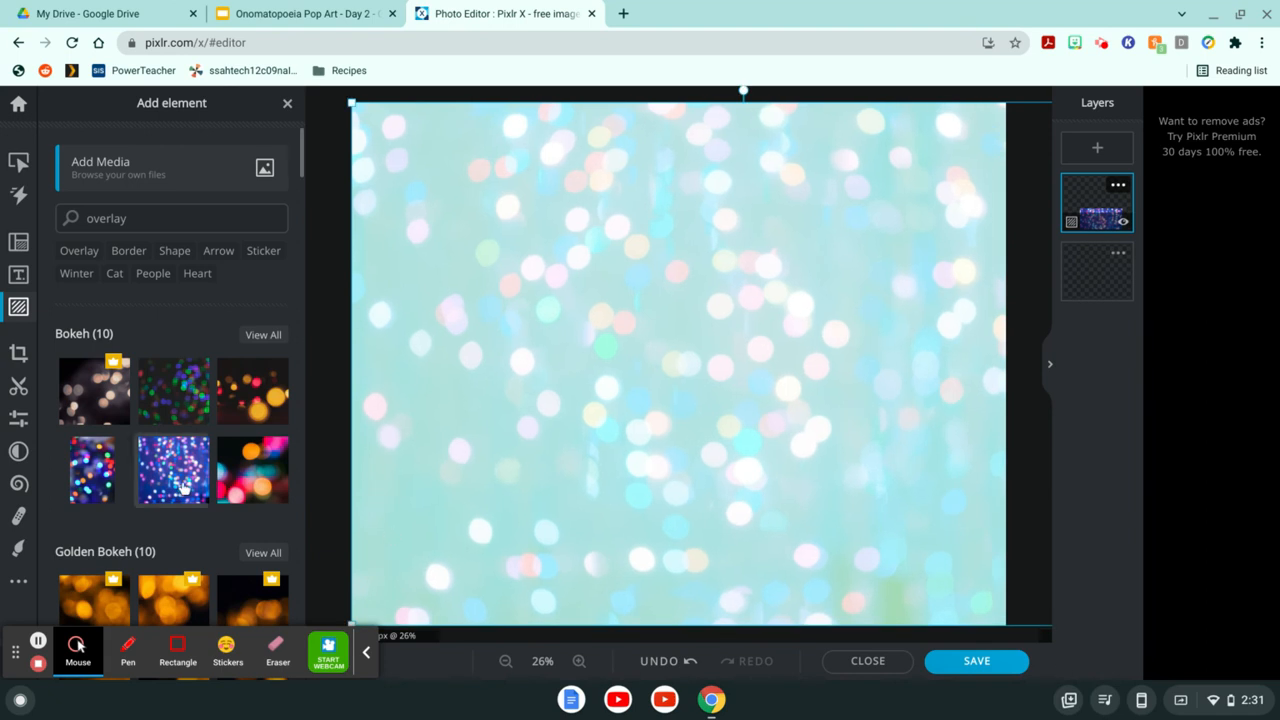
Apply a negative Vignette scene adjustment to the bokeh overlay
{"action": "left_click", "coordinate": [19, 419]}
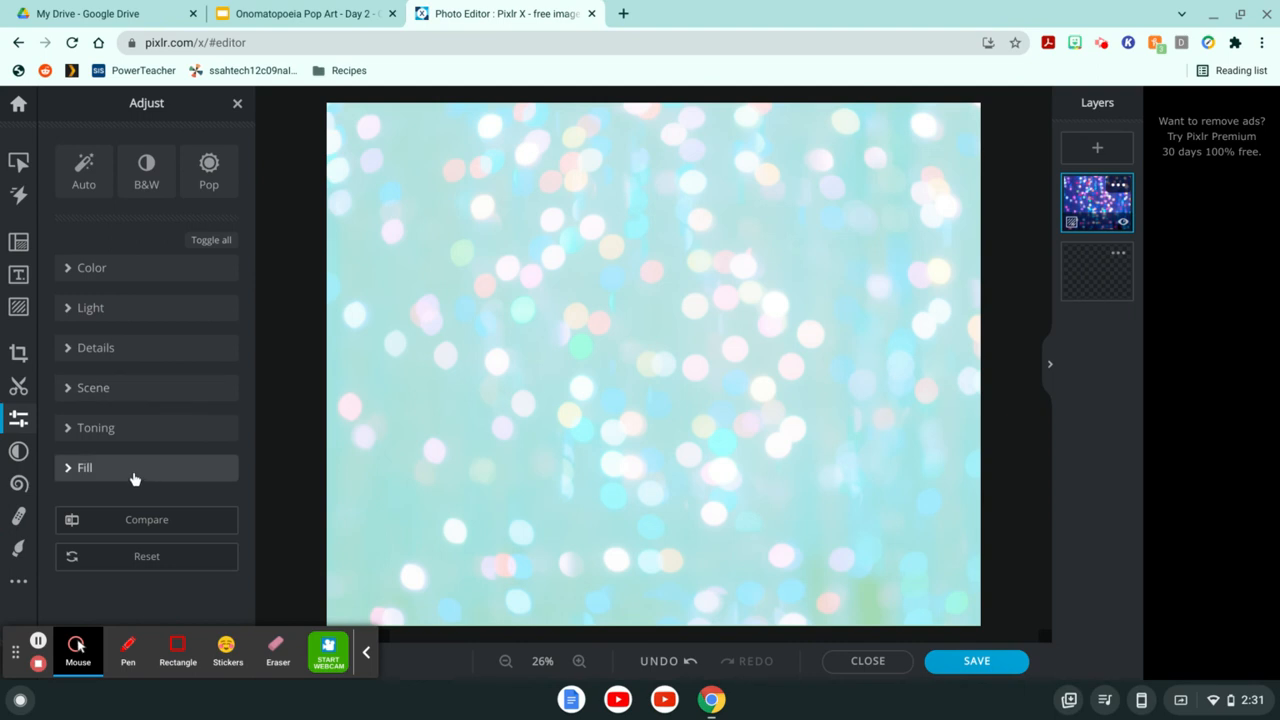
{"action": "left_click", "coordinate": [125, 438]}
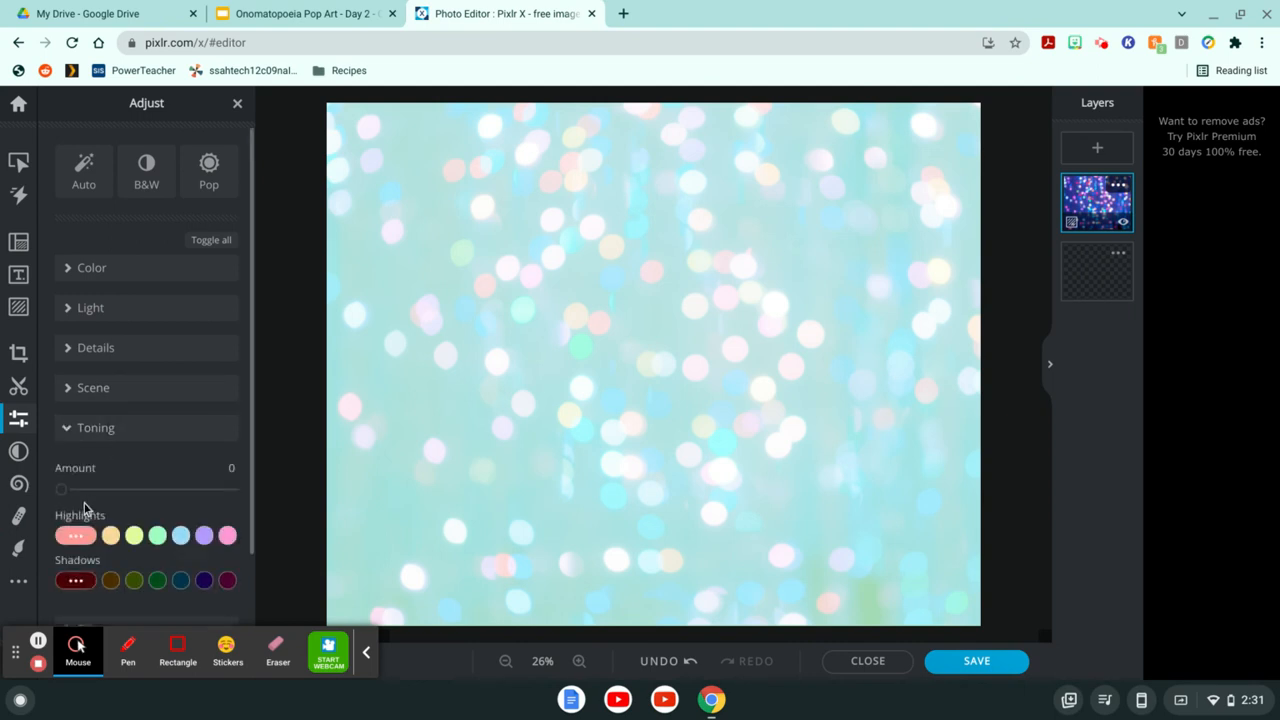
{"action": "left_click", "coordinate": [95, 390]}
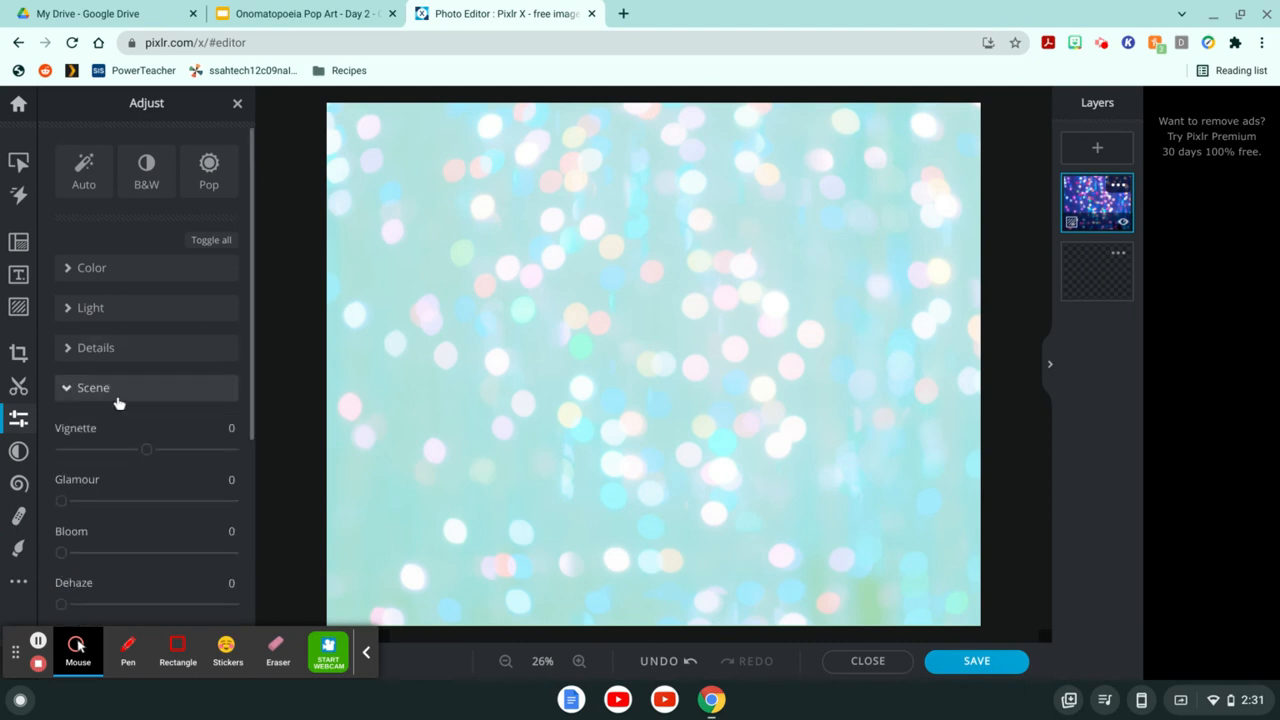
{"action": "left_click_drag", "start_coordinate": [146, 451], "coordinate": [115, 449]}
{"action": "left_click", "coordinate": [127, 356]}
{"action": "left_click", "coordinate": [136, 317]}
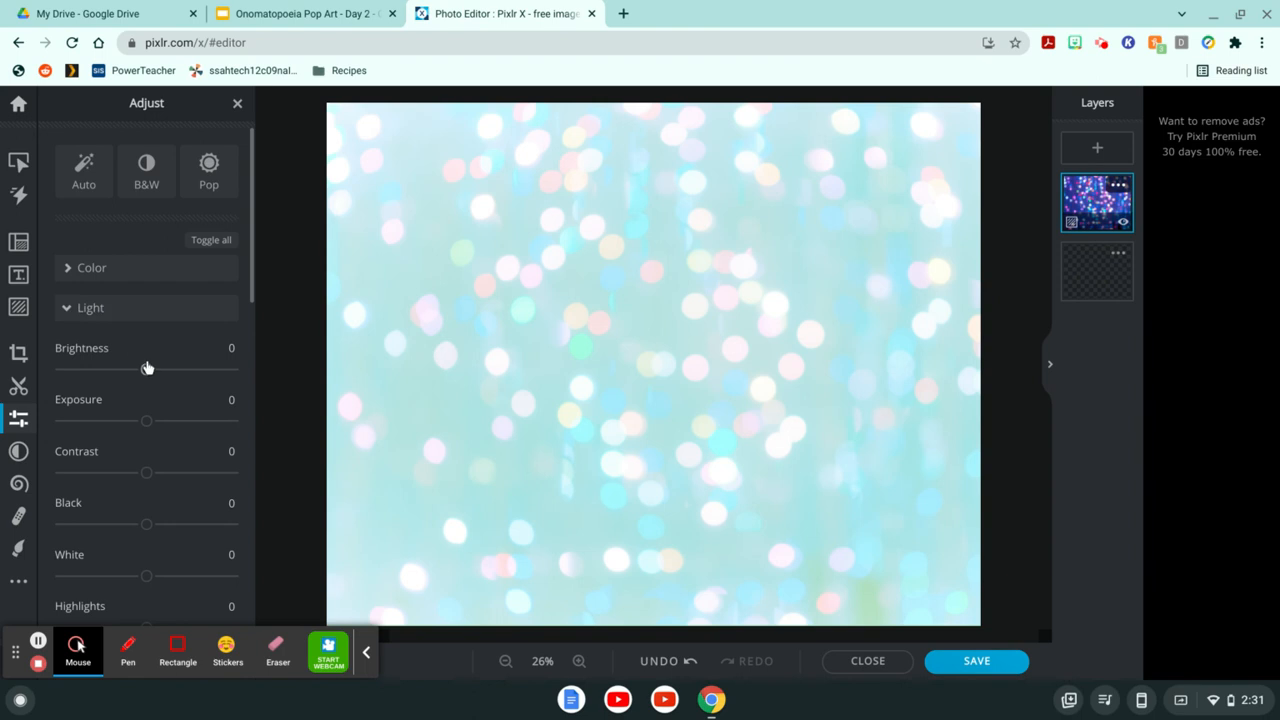
{"action": "left_click", "coordinate": [138, 270]}
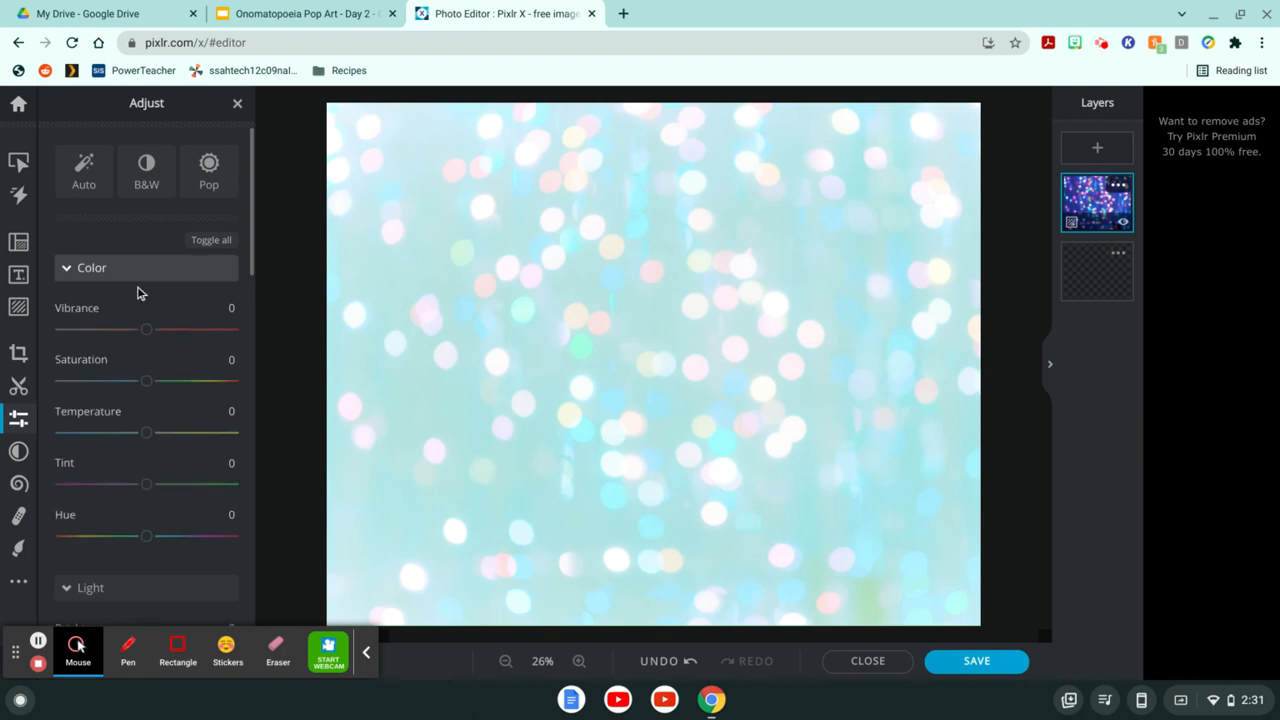
{"action": "left_click_drag", "start_coordinate": [142, 332], "coordinate": [146, 382]}
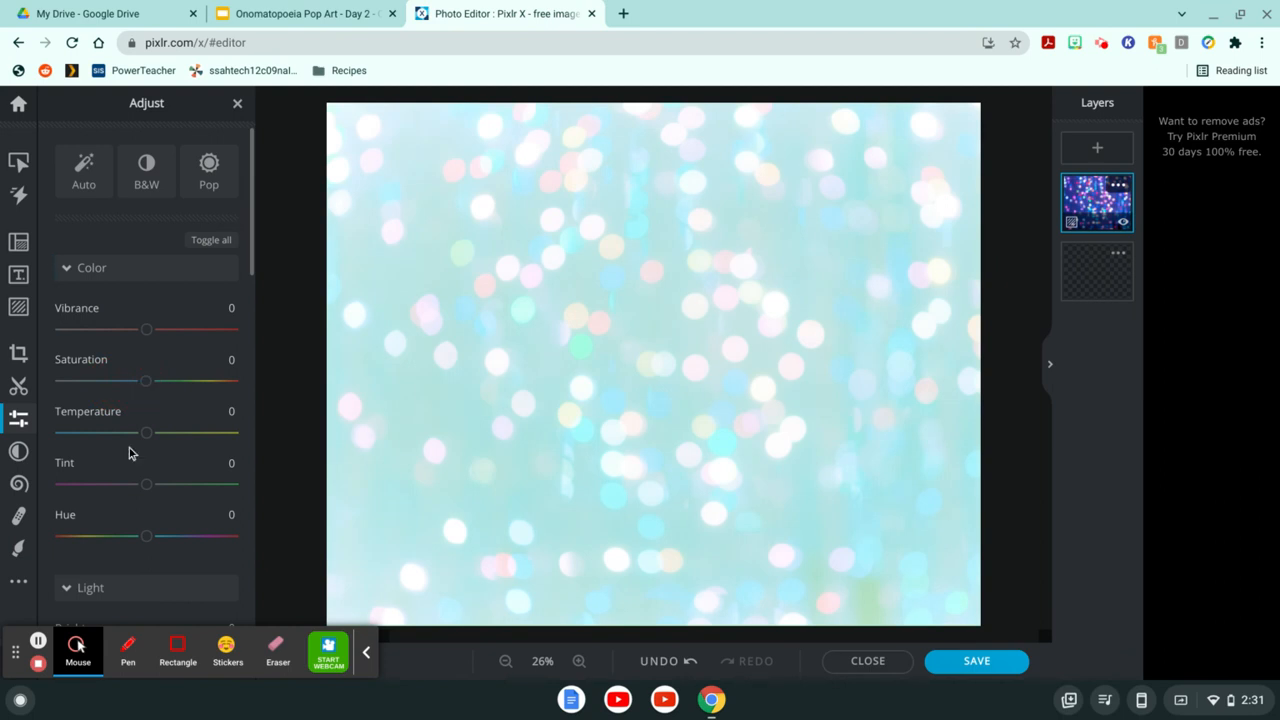
{"action": "scroll", "coordinate": [129, 453], "scroll_direction": "down", "scroll_amount": 3}
{"action": "scroll", "coordinate": [129, 453], "scroll_direction": "up", "scroll_amount": 3}
Search the elements for "comic" and add the cloud thought bubble directly above the empty base layer, beneath the bokeh overlay
{"action": "left_click", "coordinate": [1083, 266]}
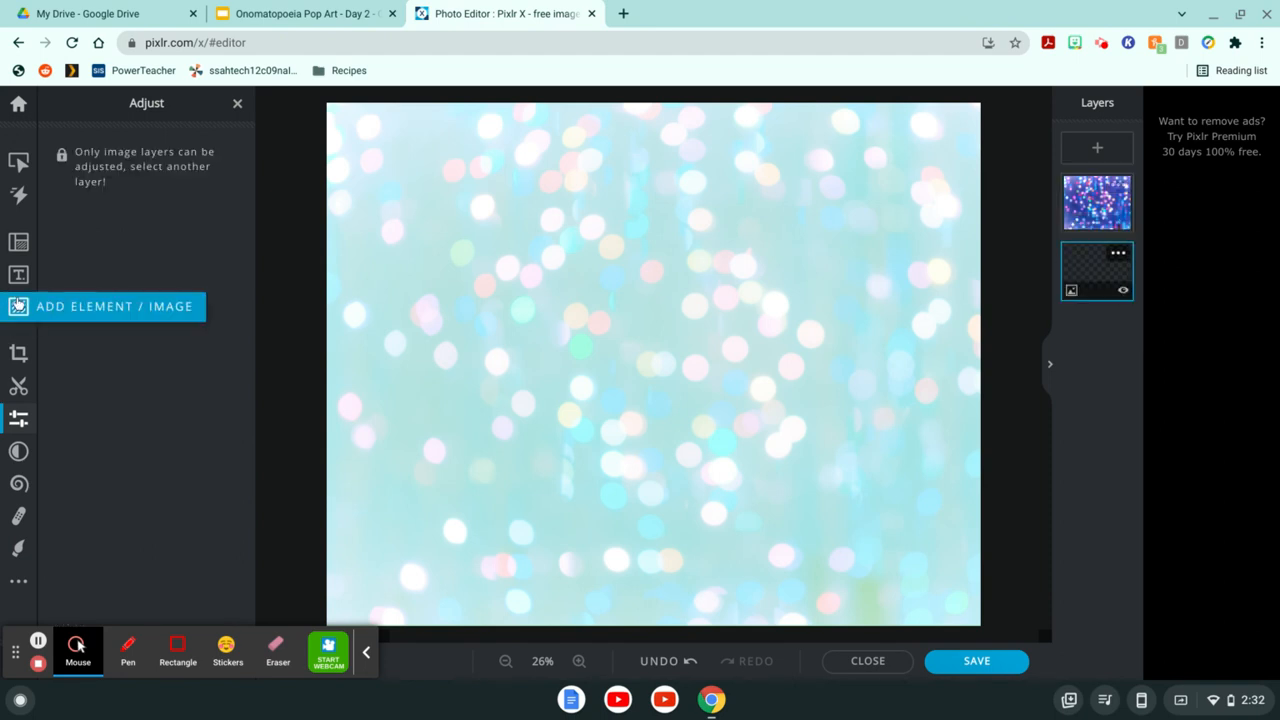
{"action": "left_click", "coordinate": [19, 307]}
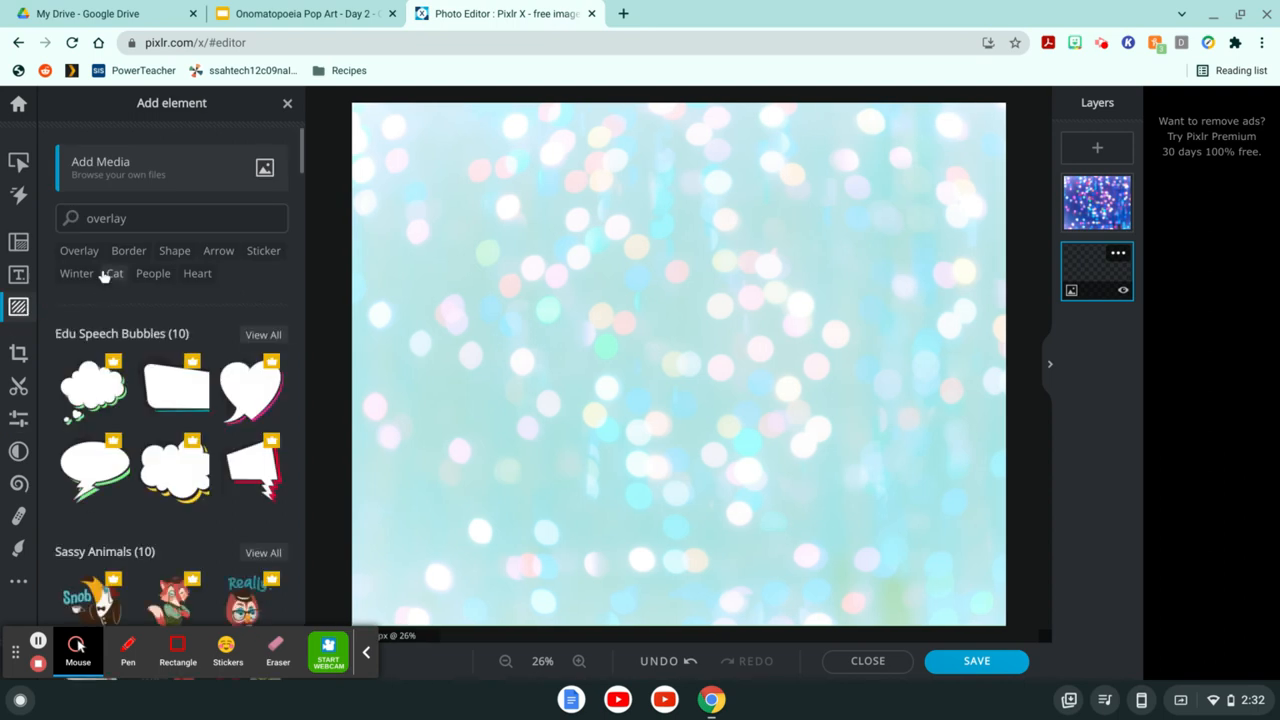
{"action": "left_click", "coordinate": [128, 218]}
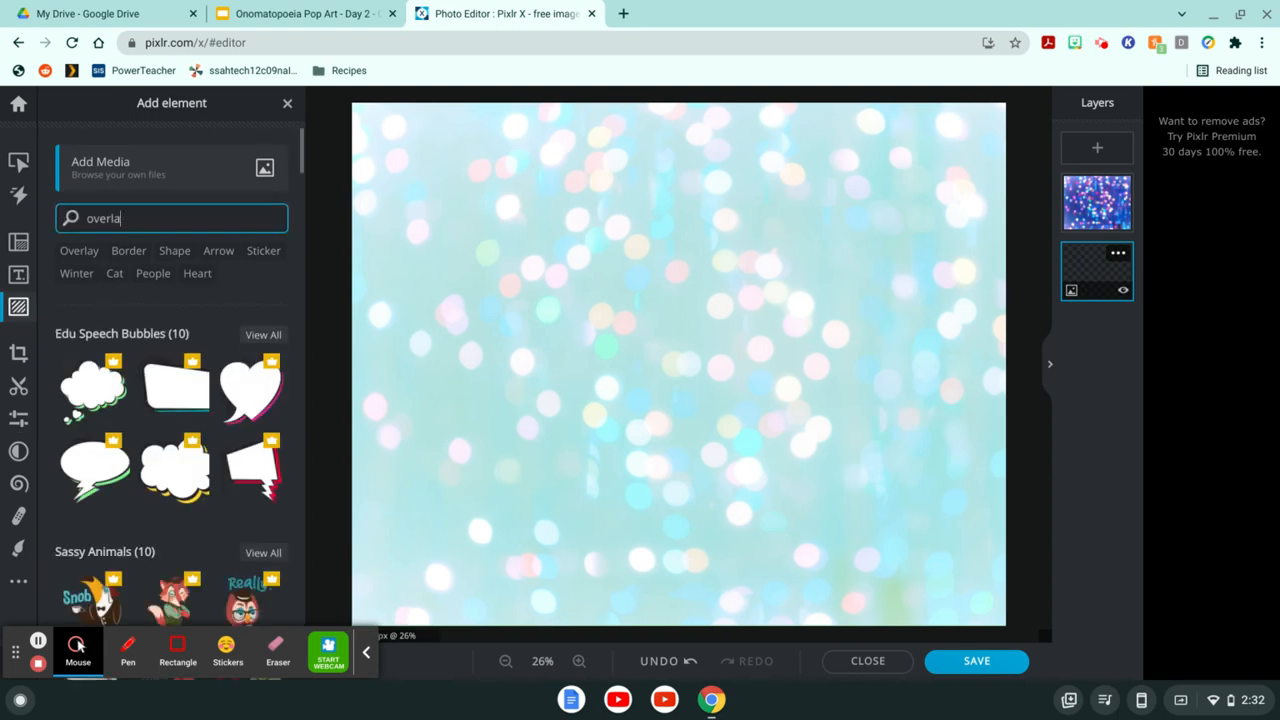
{"action": "type", "text": "comic"}
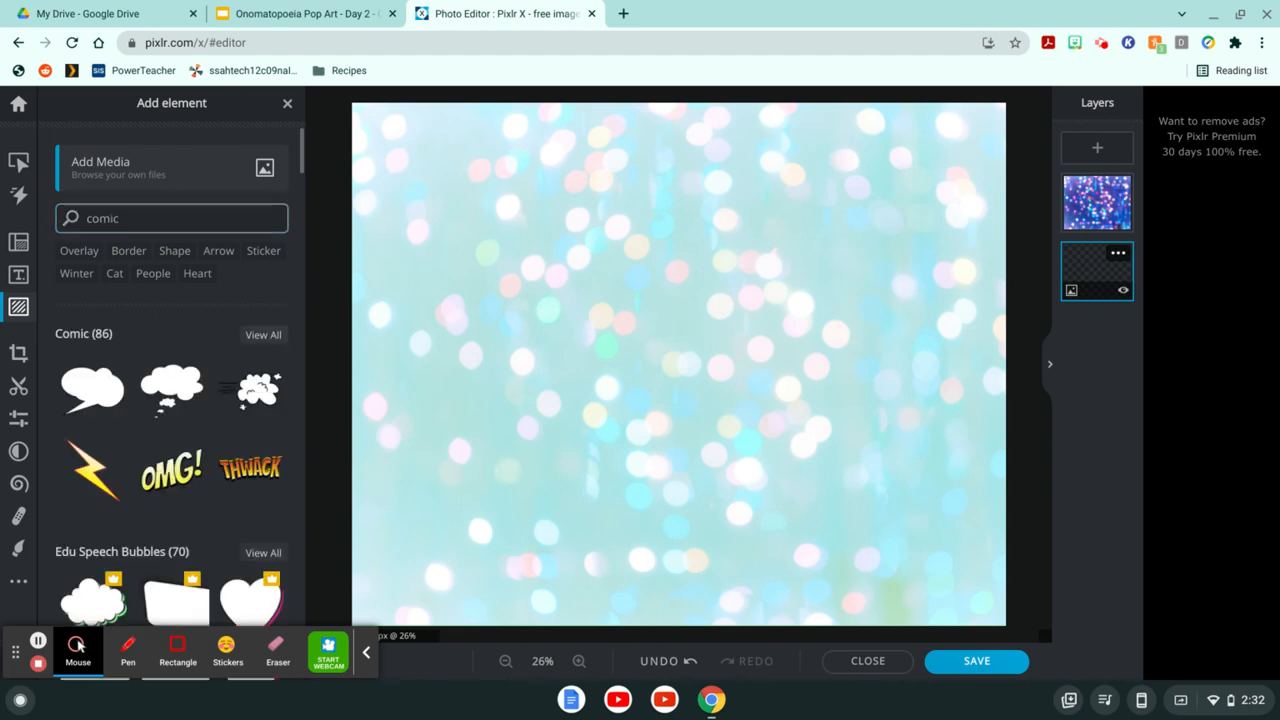
{"action": "left_click", "coordinate": [171, 388]}
Select the thought bubble's layer and enlarge the bubble to about three times its size towards the page's lower-right corner
{"action": "left_click_drag", "start_coordinate": [665, 350], "coordinate": [637, 351]}
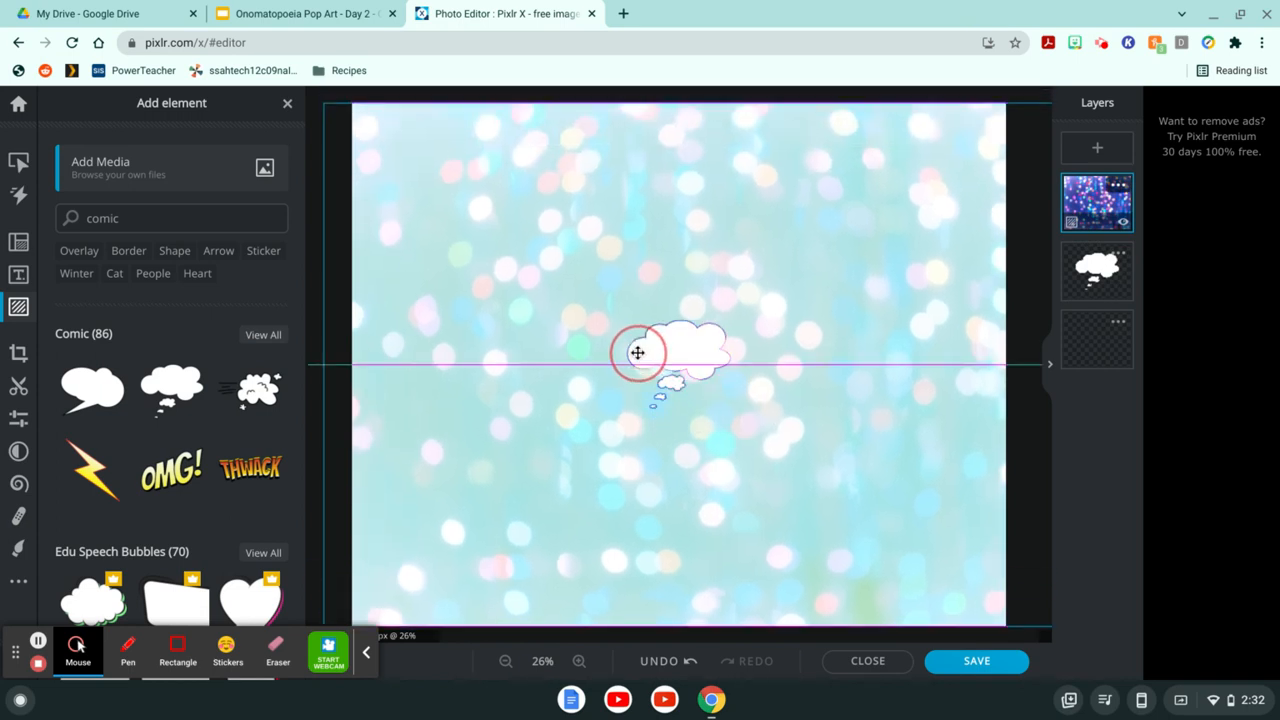
{"action": "left_click", "coordinate": [1097, 268]}
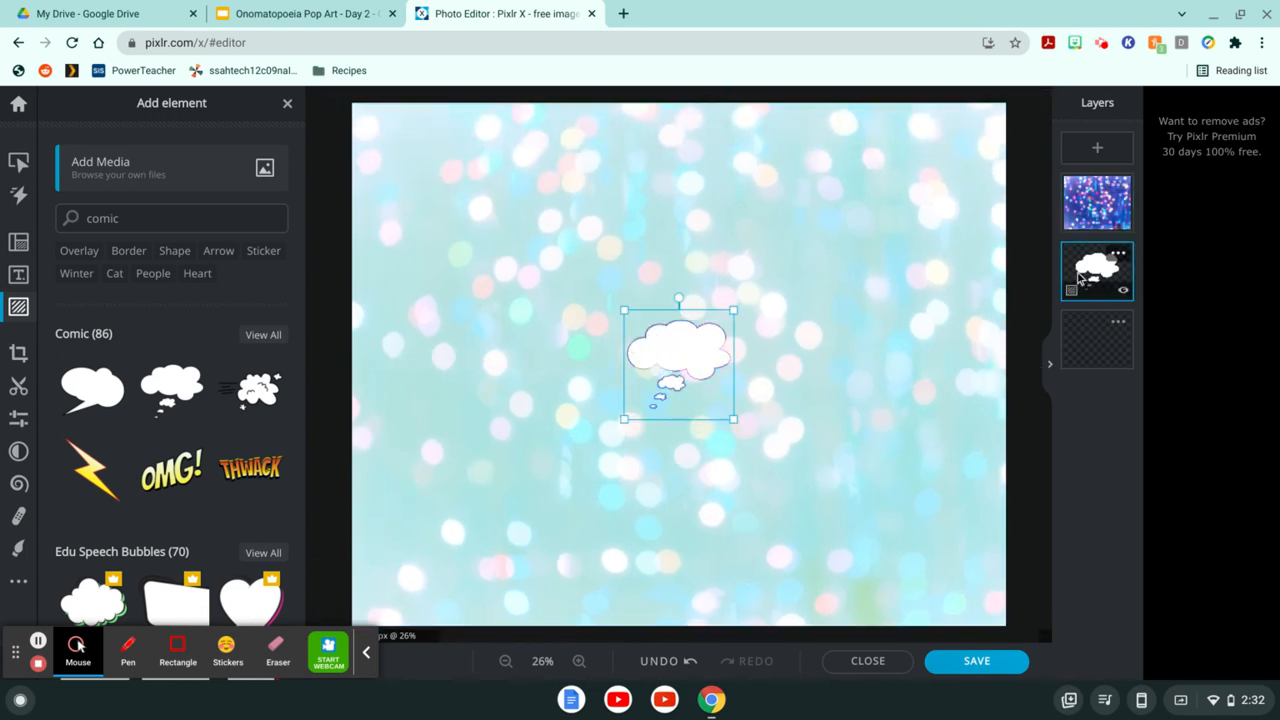
{"action": "left_click", "coordinate": [689, 346]}
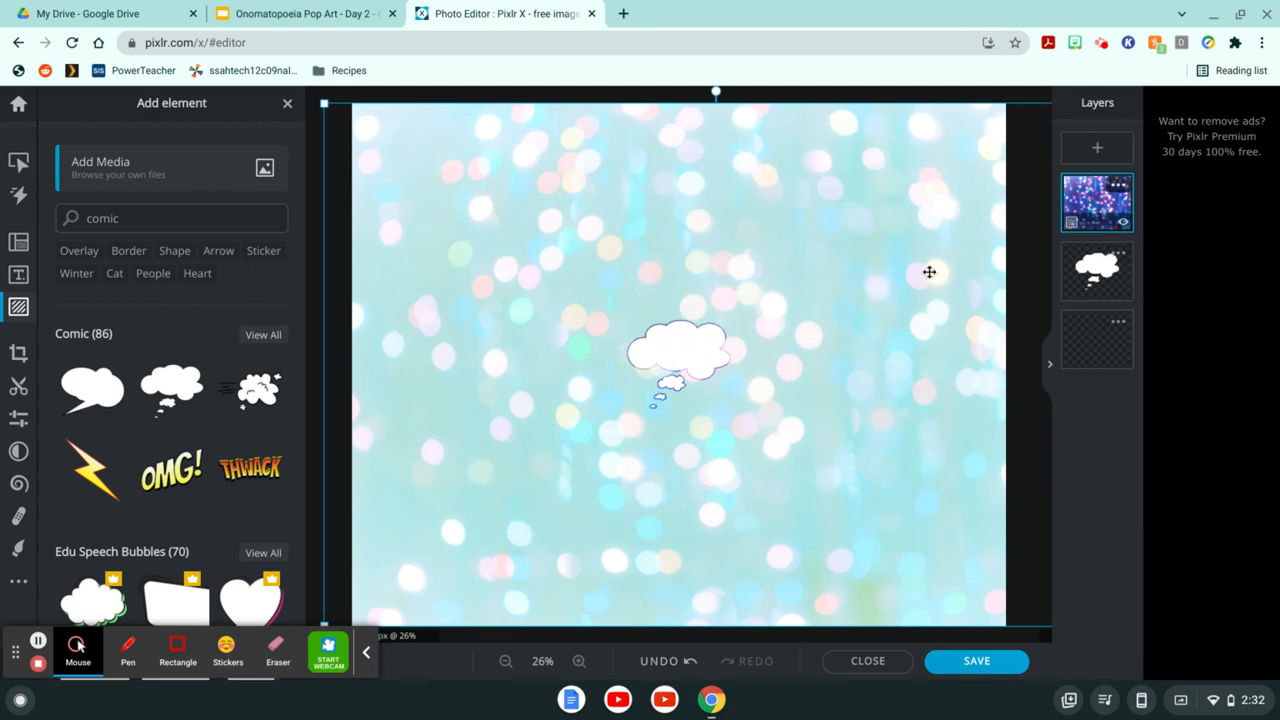
{"action": "left_click", "coordinate": [1100, 270]}
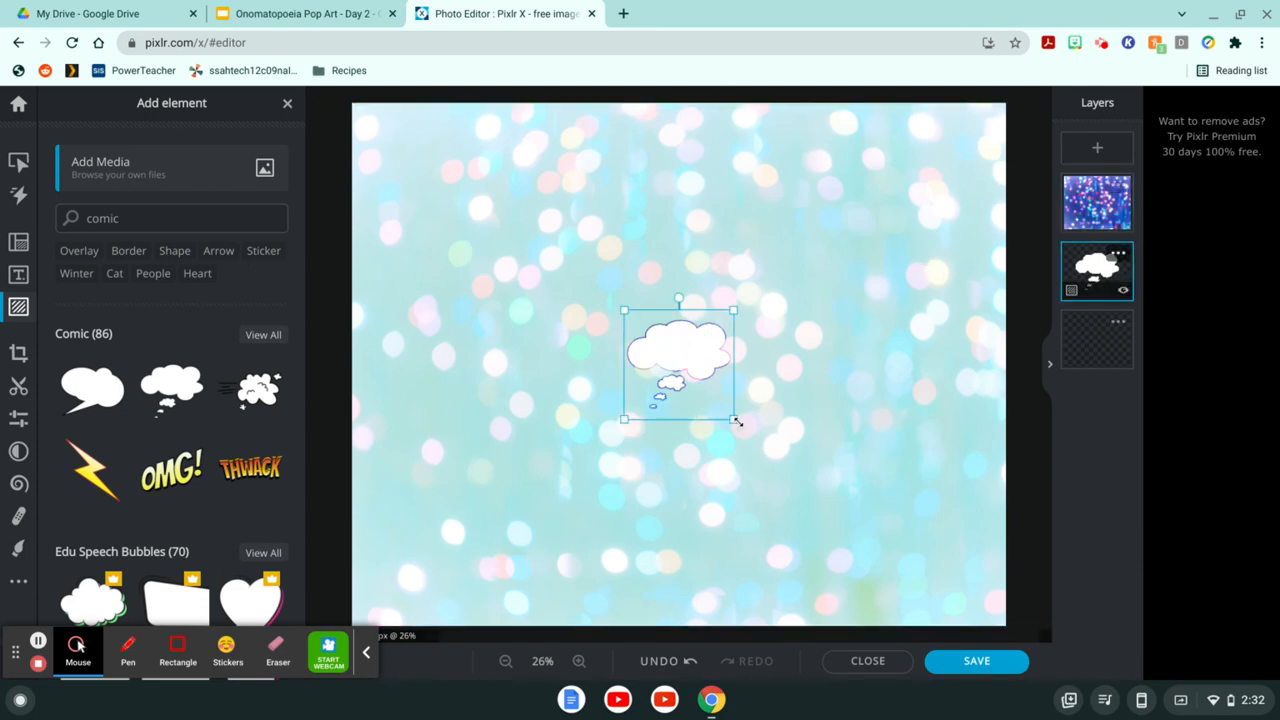
{"action": "left_click_drag", "start_coordinate": [733, 421], "coordinate": [976, 657]}
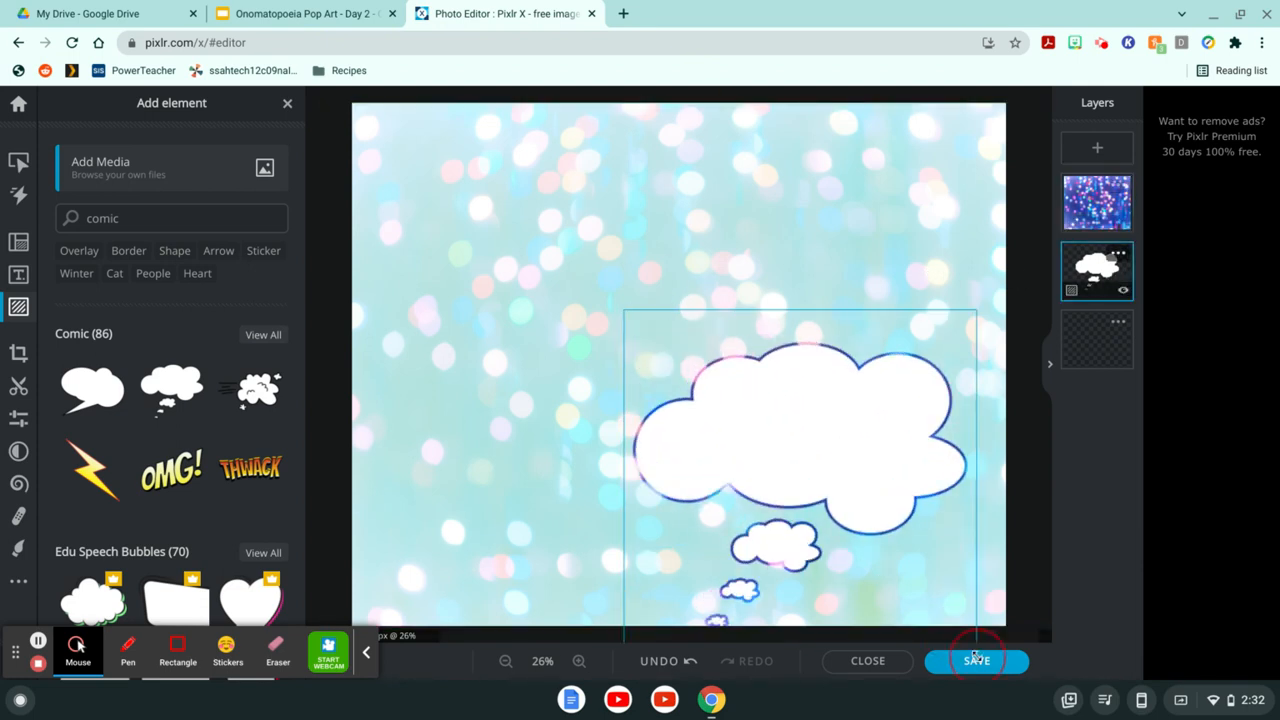
Try to reposition the enlarged thought bubble beneath the bokeh overlay on the canvas
{"action": "mouse_move", "coordinate": [814, 457]}
{"action": "left_mouse_down"}
{"action": "mouse_move", "coordinate": [791, 431]}
{"action": "mouse_move", "coordinate": [823, 480]}
{"action": "mouse_move", "coordinate": [820, 457]}
{"action": "left_mouse_up"}
{"action": "left_click", "coordinate": [1094, 266]}
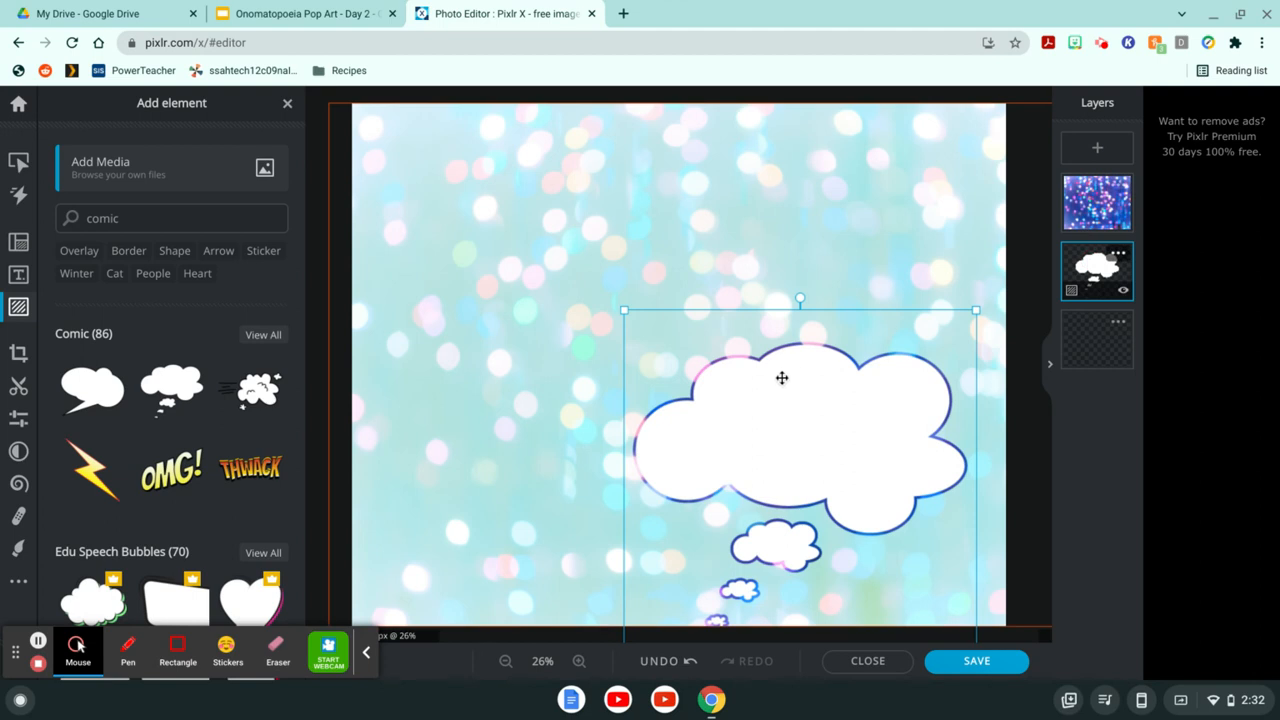
{"action": "left_click_drag", "start_coordinate": [775, 383], "coordinate": [732, 384]}
Select the thought bubble's layer and enlarge the bubble towards the page's upper-left corner until it spans most of the canvas width
{"action": "left_click", "coordinate": [1113, 257]}
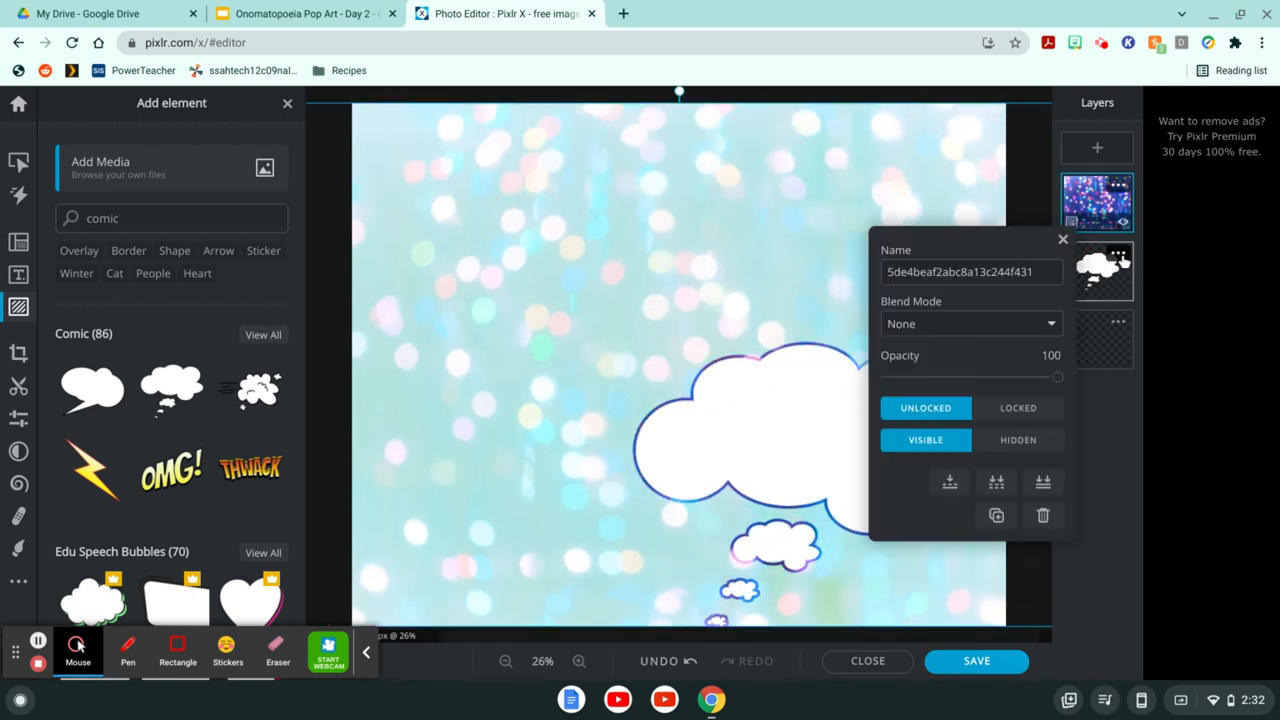
{"action": "left_click", "coordinate": [1113, 273]}
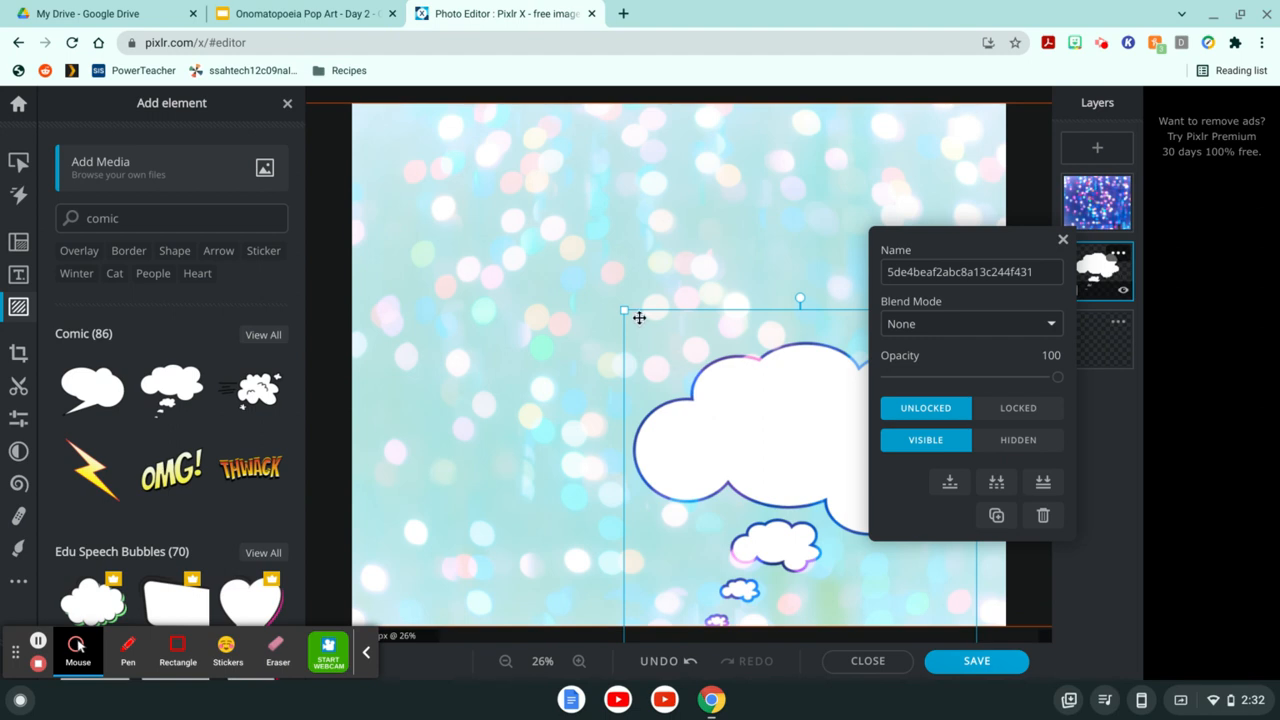
{"action": "left_click_drag", "start_coordinate": [625, 310], "coordinate": [385, 168]}
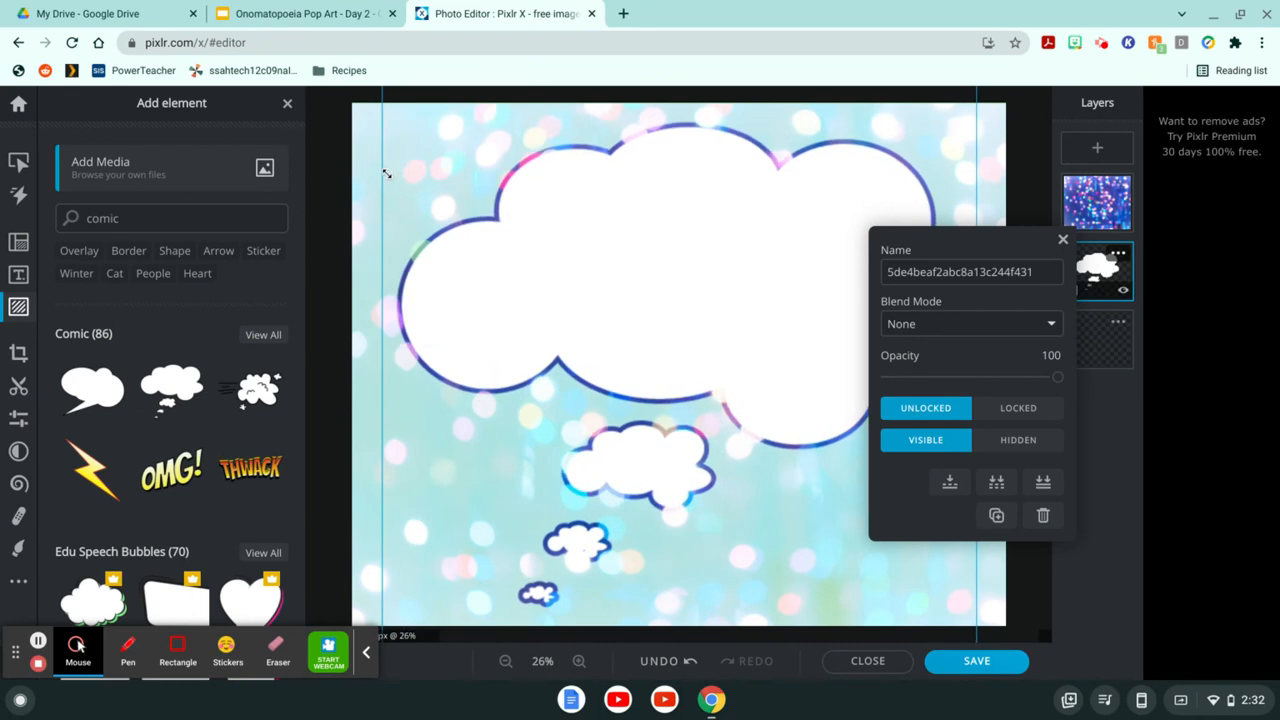
{"action": "left_click", "coordinate": [1063, 239]}
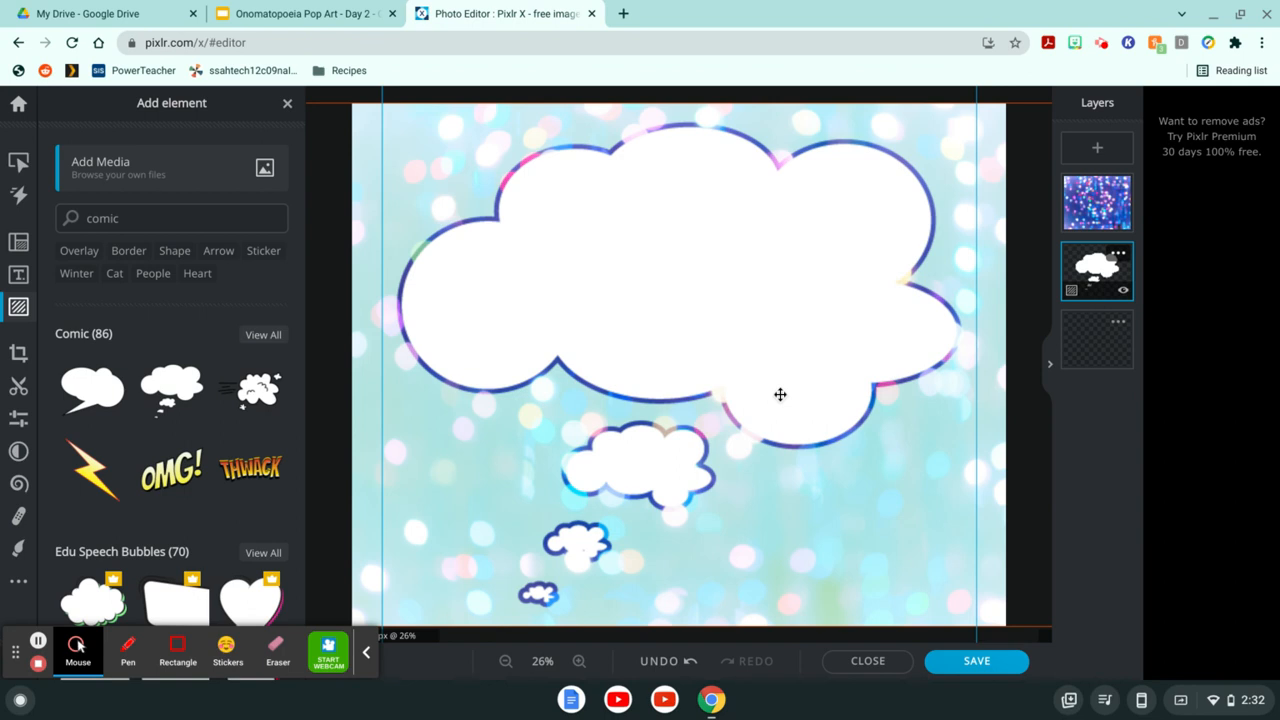
Switch to the Onomatopoeia Pop Art - Day 2 slides to review the required artwork elements, and return to Pixlr X
{"action": "left_click", "coordinate": [338, 12]}
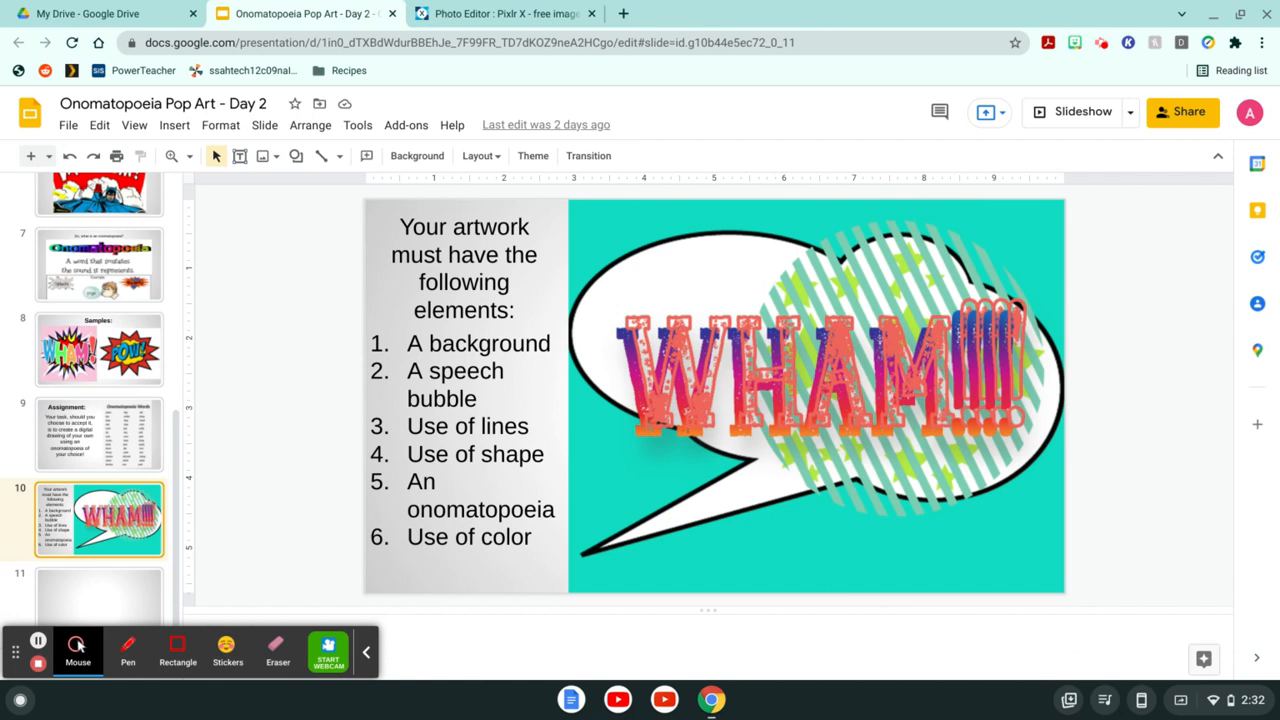
{"action": "left_click", "coordinate": [445, 10]}
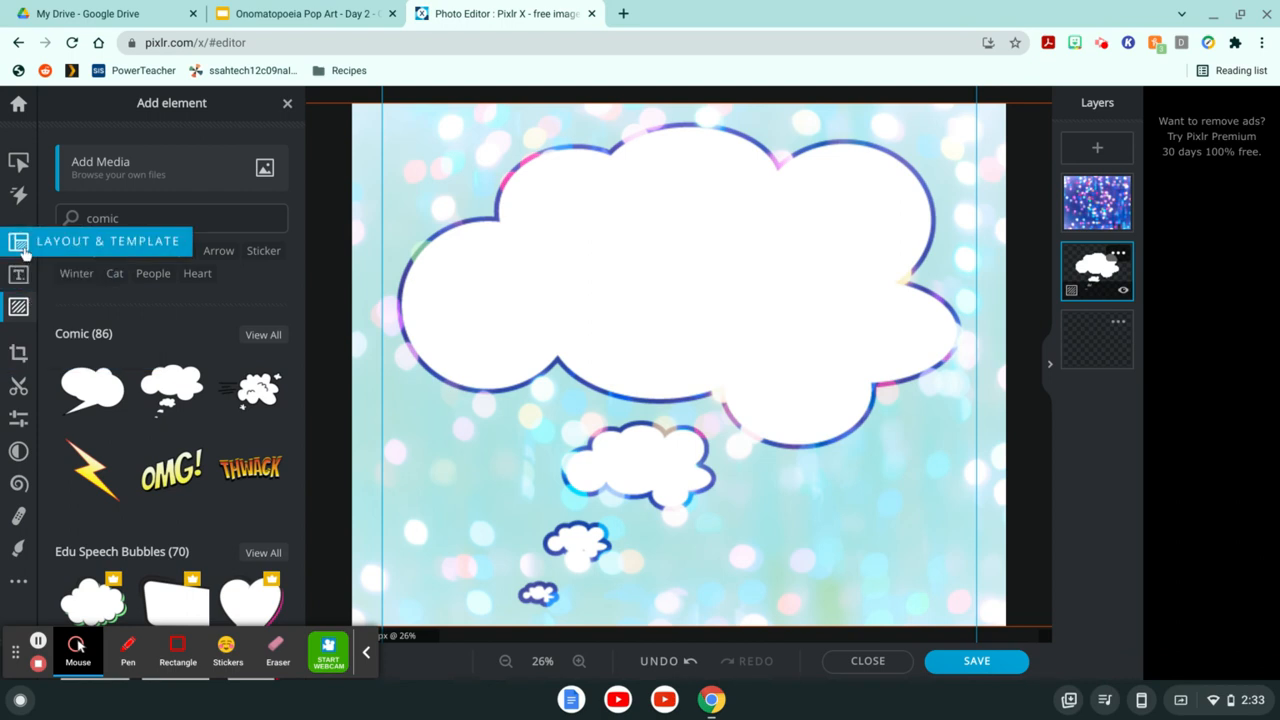
Search the elements for "line" and look through the categories, including Line and Line Art
{"action": "left_click", "coordinate": [131, 226]}
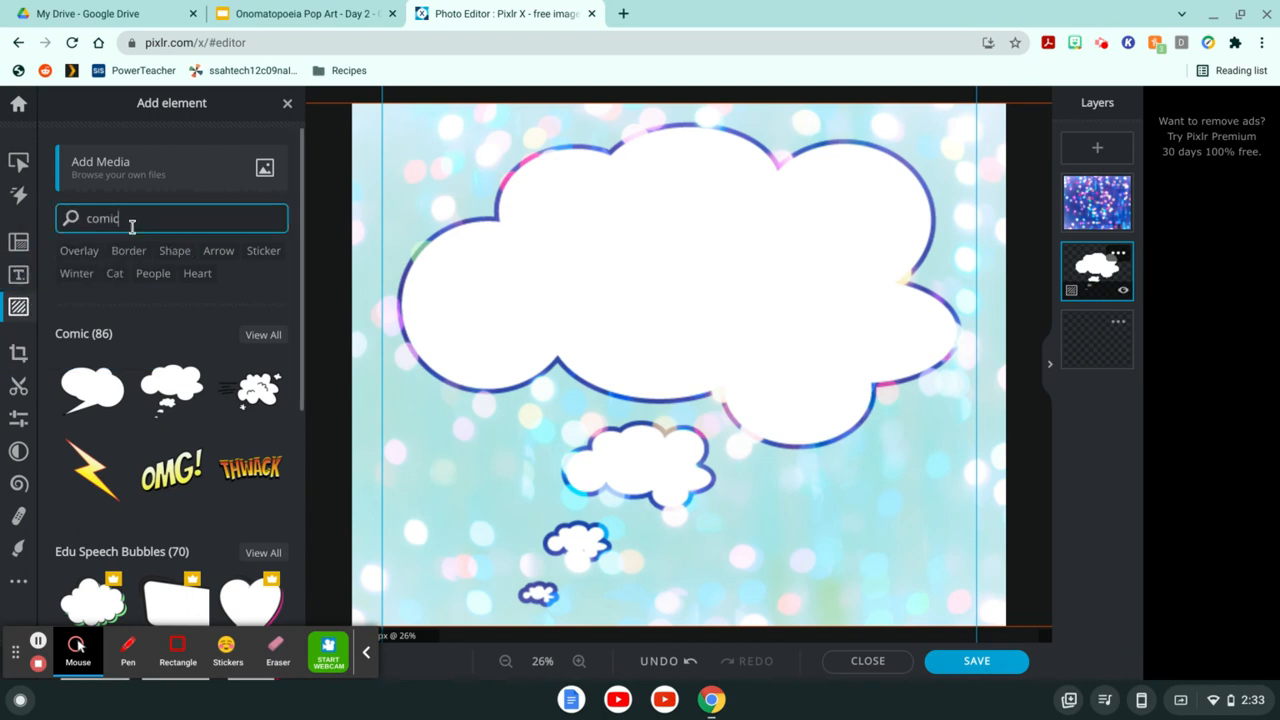
{"action": "key", "text": "BackSpace"}
{"action": "key", "text": "BackSpace"}
{"action": "key", "text": "Return"}
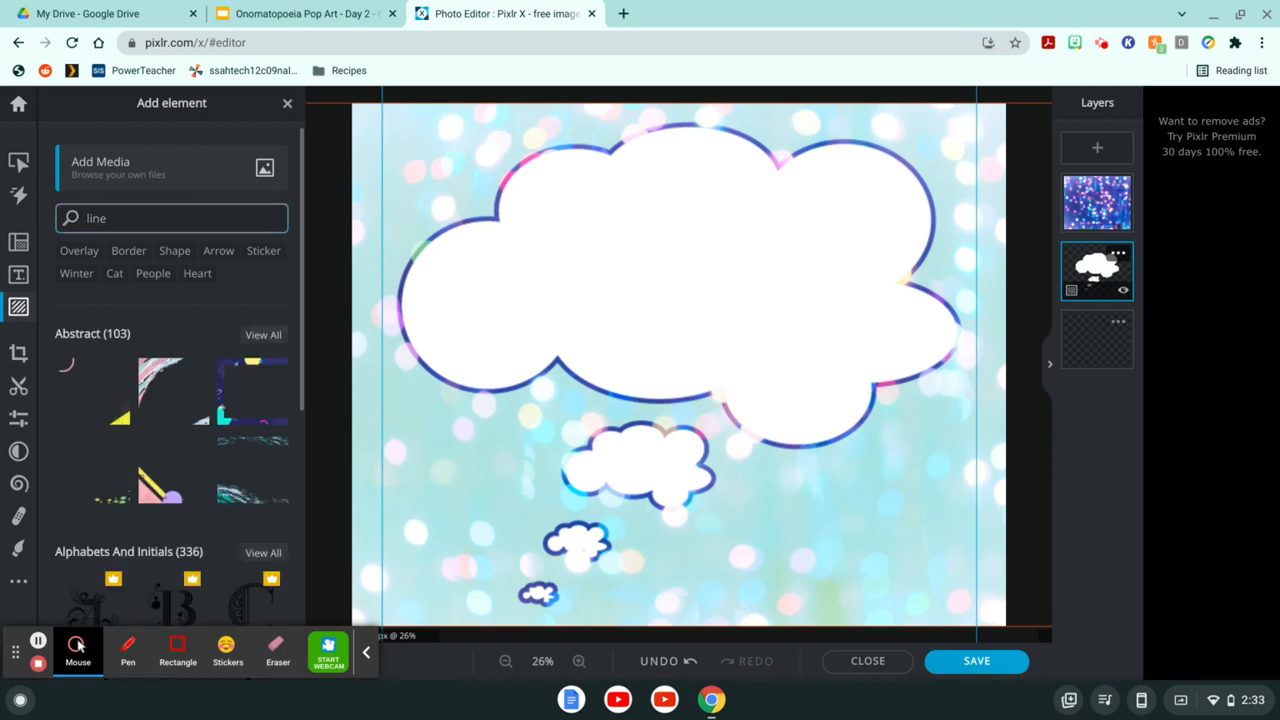
{"action": "scroll", "coordinate": [163, 503], "scroll_direction": "down", "scroll_amount": 5}
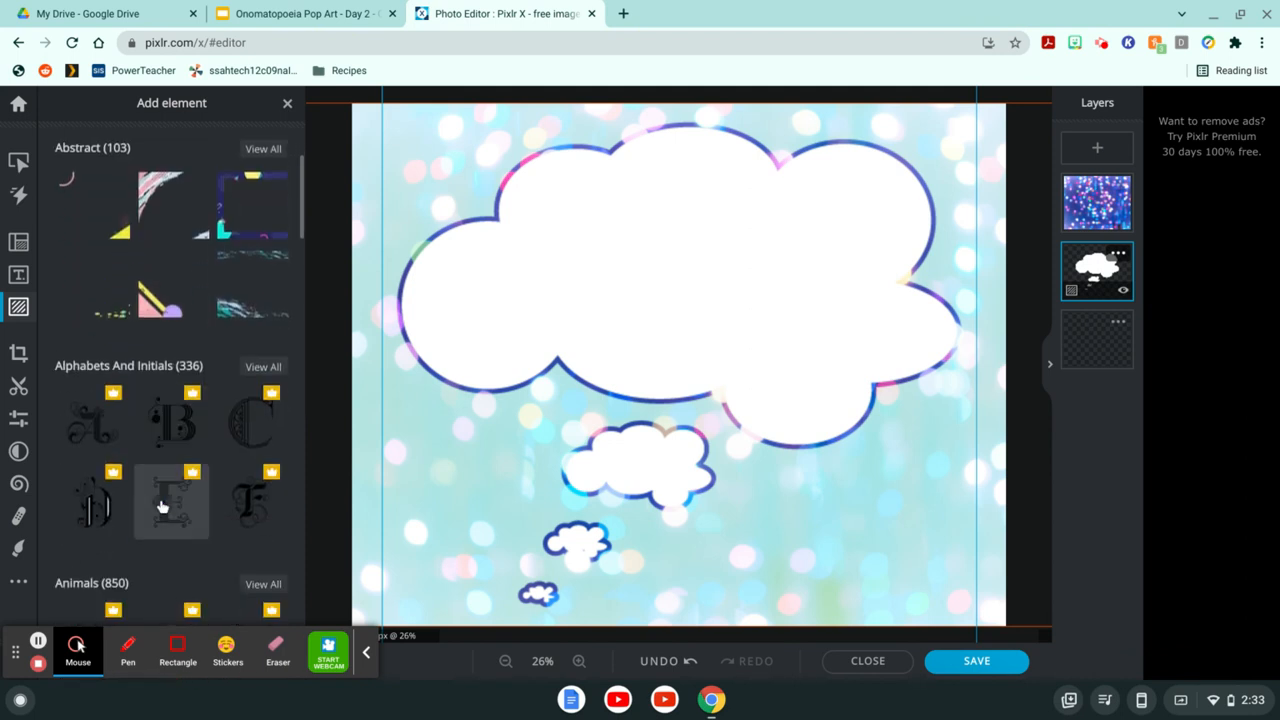
{"action": "scroll", "coordinate": [163, 505], "scroll_direction": "down", "scroll_amount": 8}
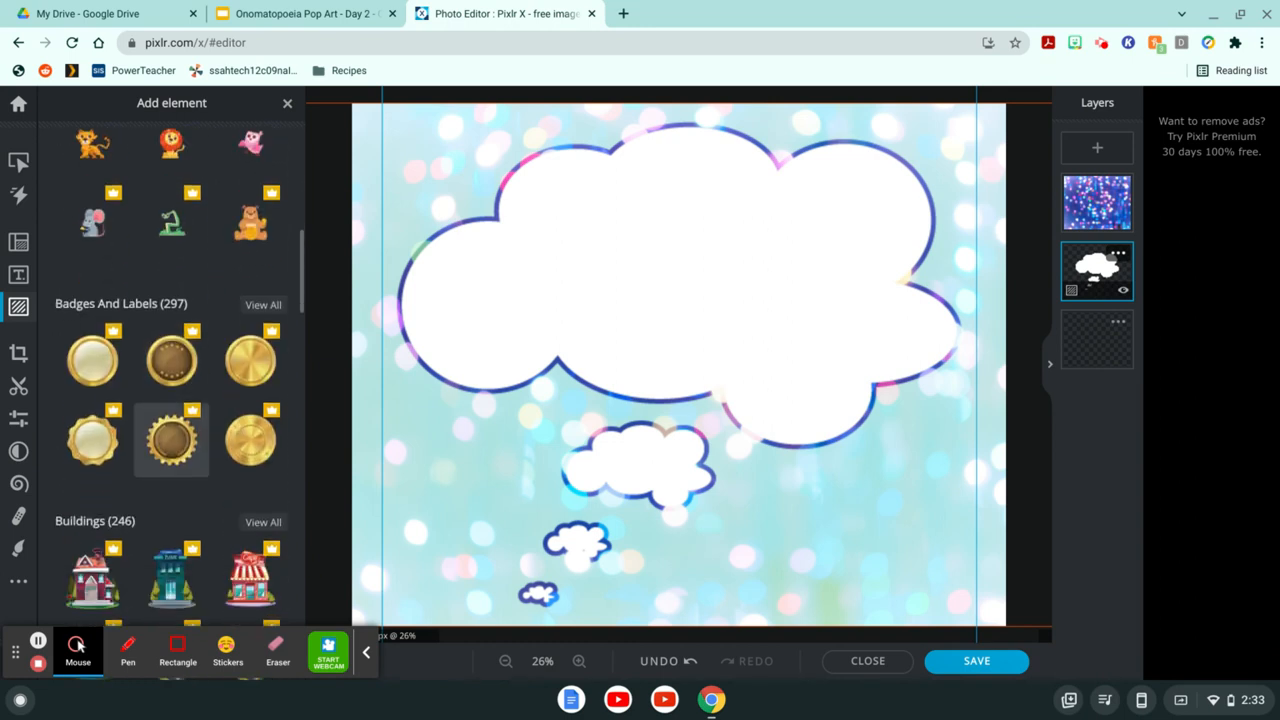
{"action": "scroll", "coordinate": [163, 505], "scroll_direction": "down", "scroll_amount": 8}
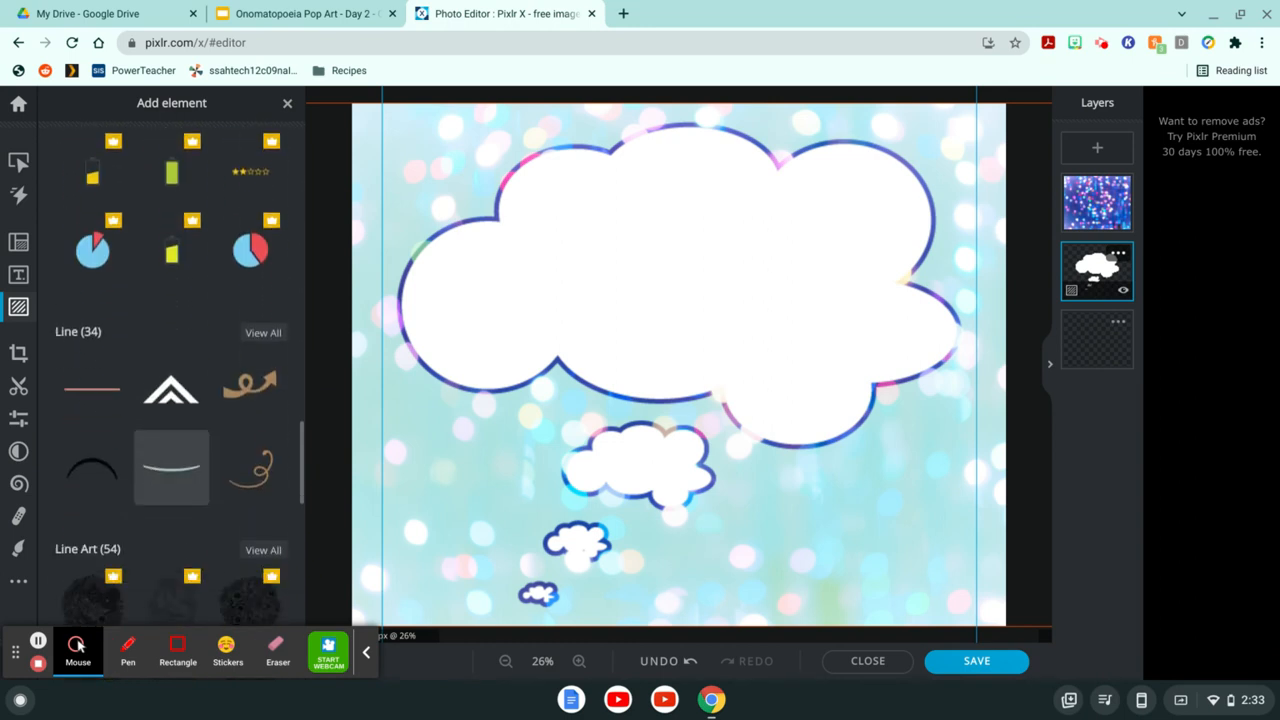
{"action": "scroll", "coordinate": [143, 295], "scroll_direction": "down", "scroll_amount": 3}
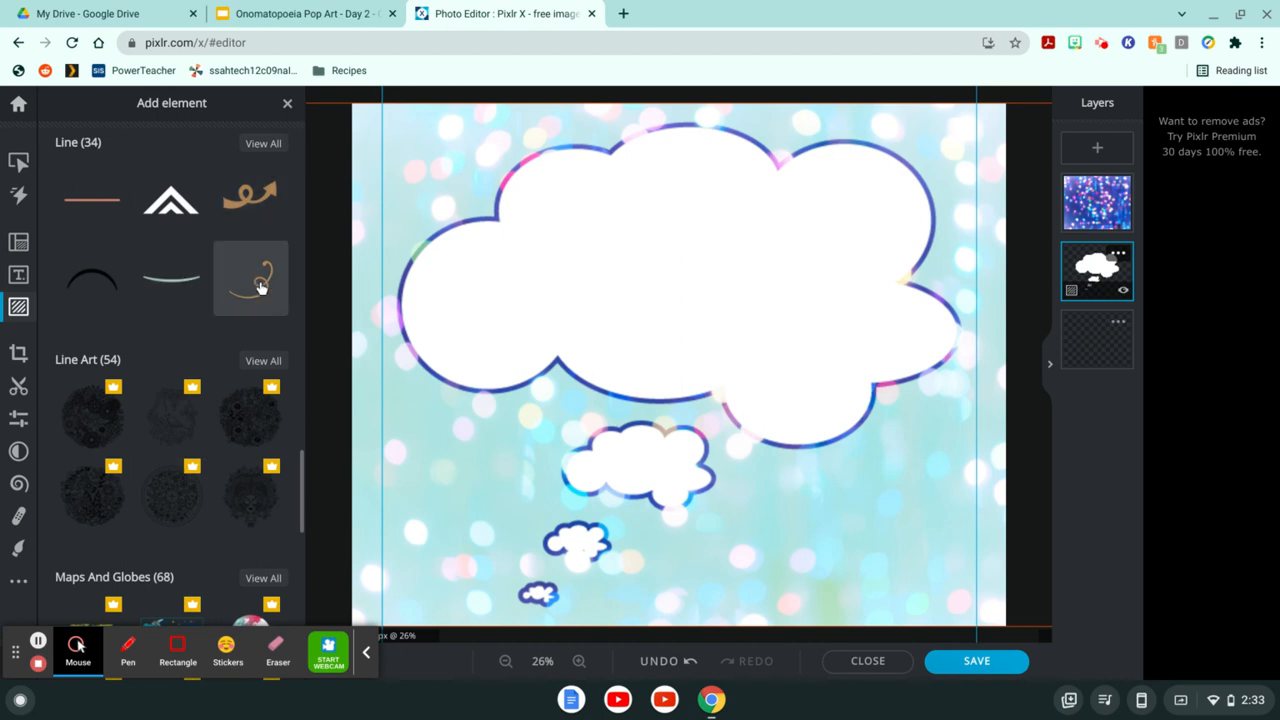
{"action": "scroll", "coordinate": [162, 305], "scroll_direction": "down", "scroll_amount": 10}
{"action": "scroll", "coordinate": [160, 318], "scroll_direction": "up", "scroll_amount": 15}
Search the elements for "lines" and try to add the brown and orange striped circles from the Bohemian Geometry set
{"action": "left_click", "coordinate": [136, 215]}
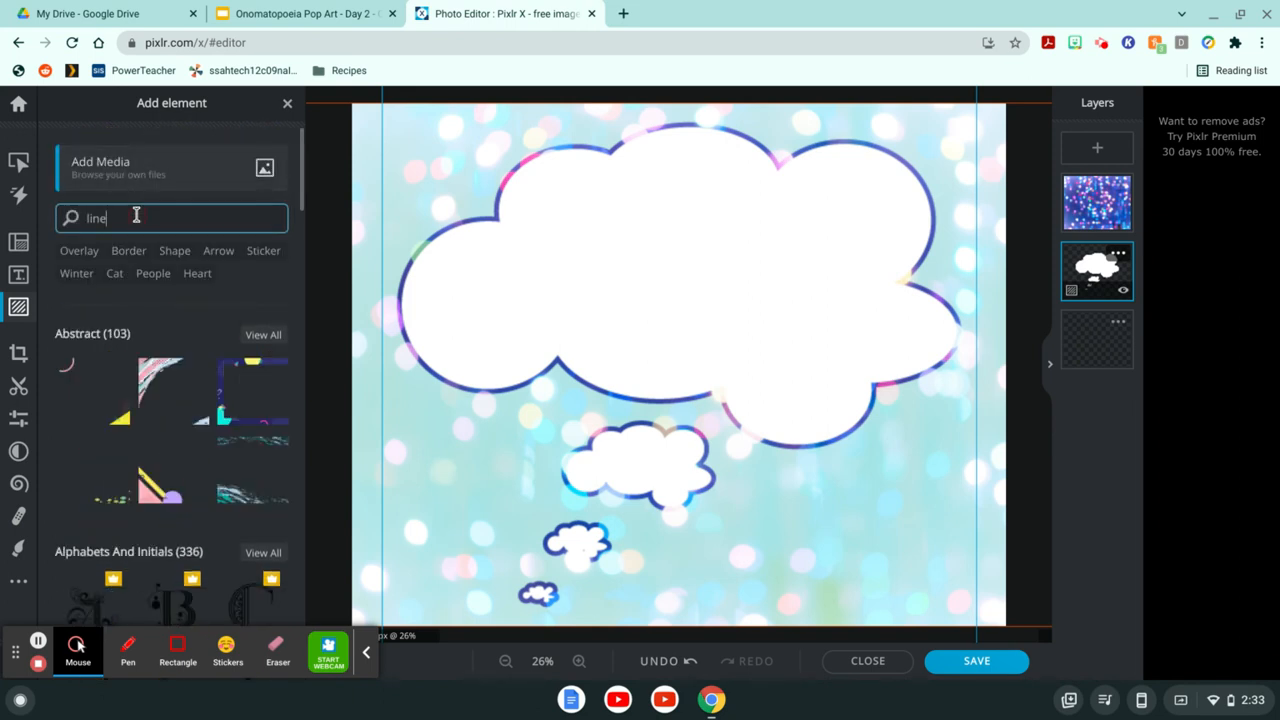
{"action": "type", "text": "s"}
{"action": "key", "text": "Return"}
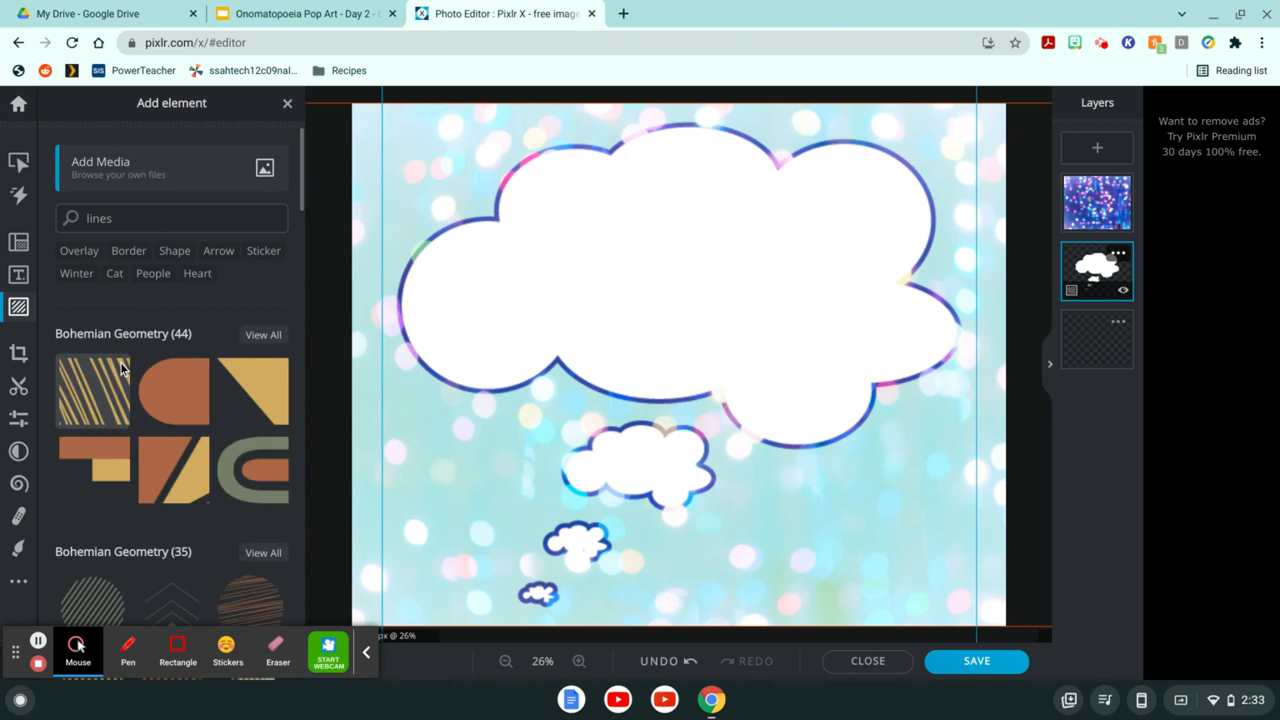
{"action": "scroll", "coordinate": [150, 392], "scroll_direction": "down", "scroll_amount": 5}
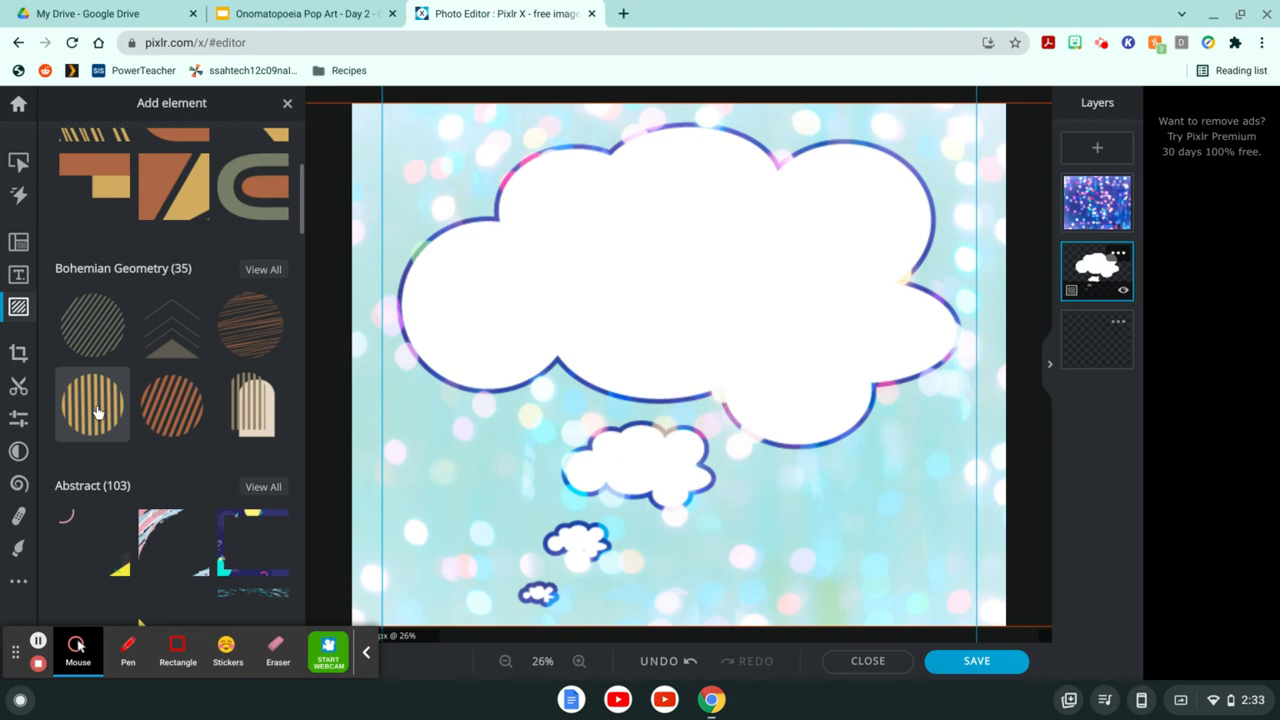
{"action": "left_click", "coordinate": [244, 338]}
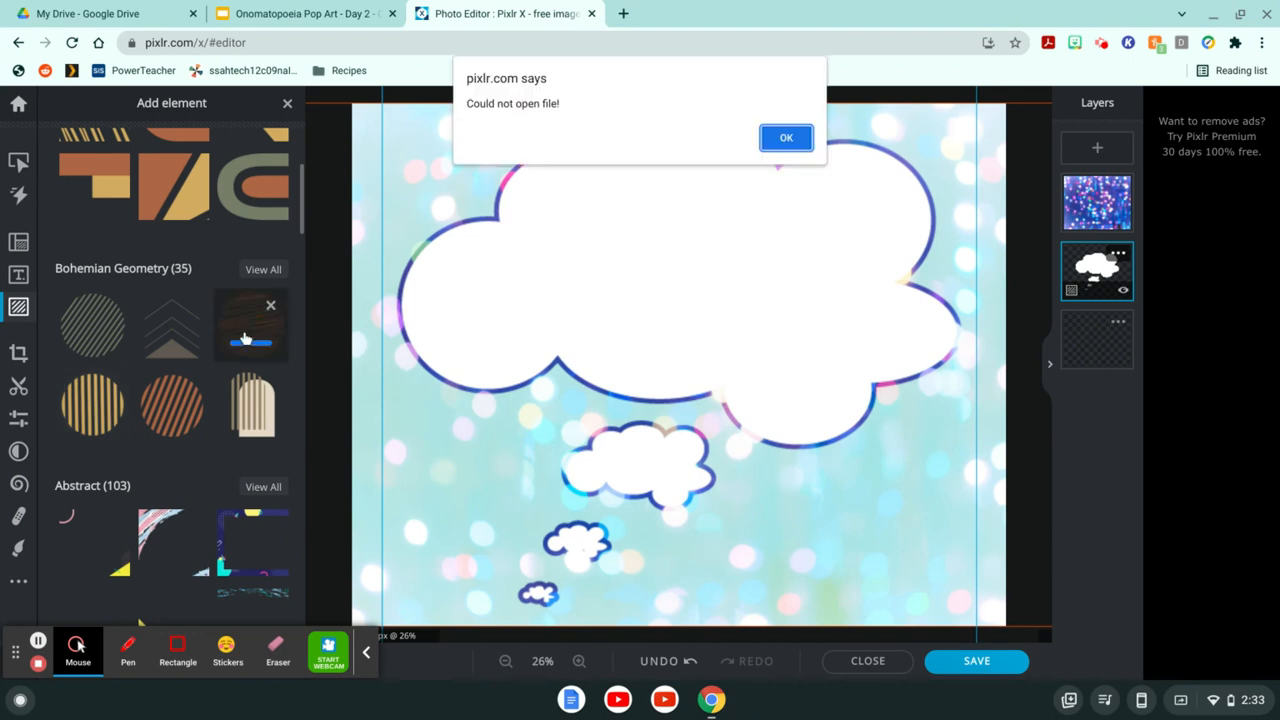
{"action": "left_click", "coordinate": [779, 140]}
{"action": "left_click", "coordinate": [168, 405]}
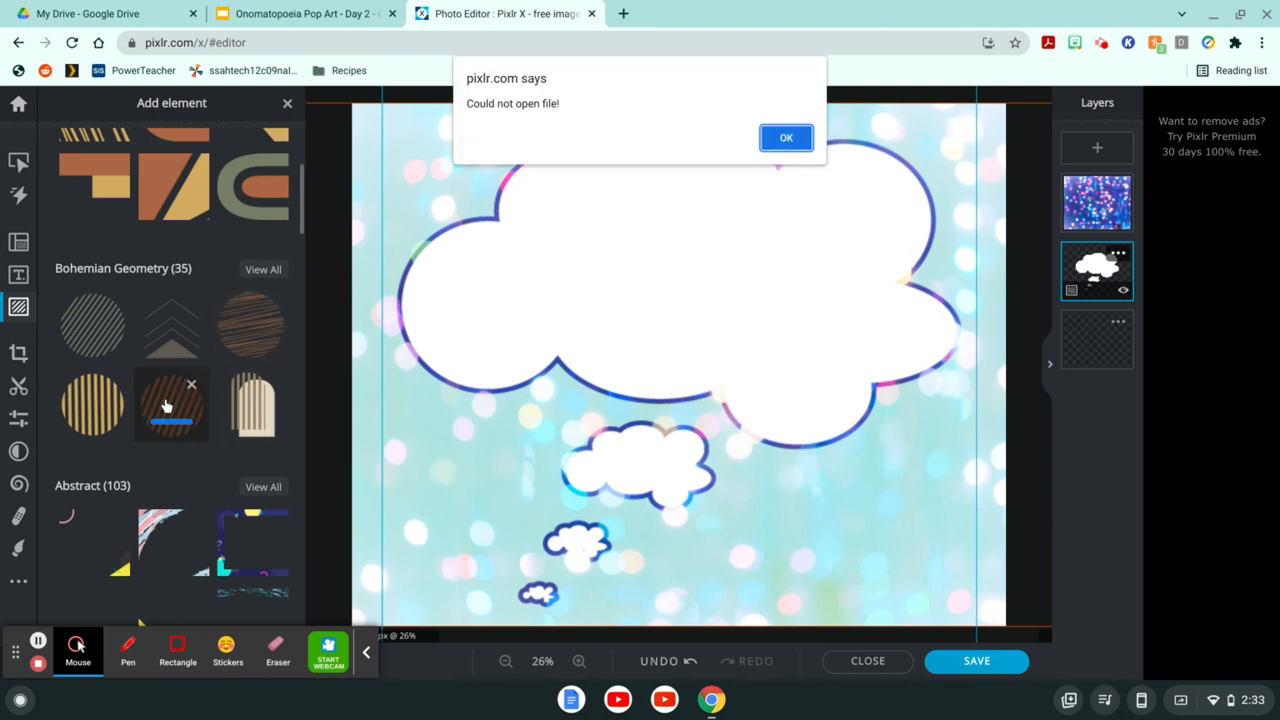
{"action": "left_click", "coordinate": [786, 138]}
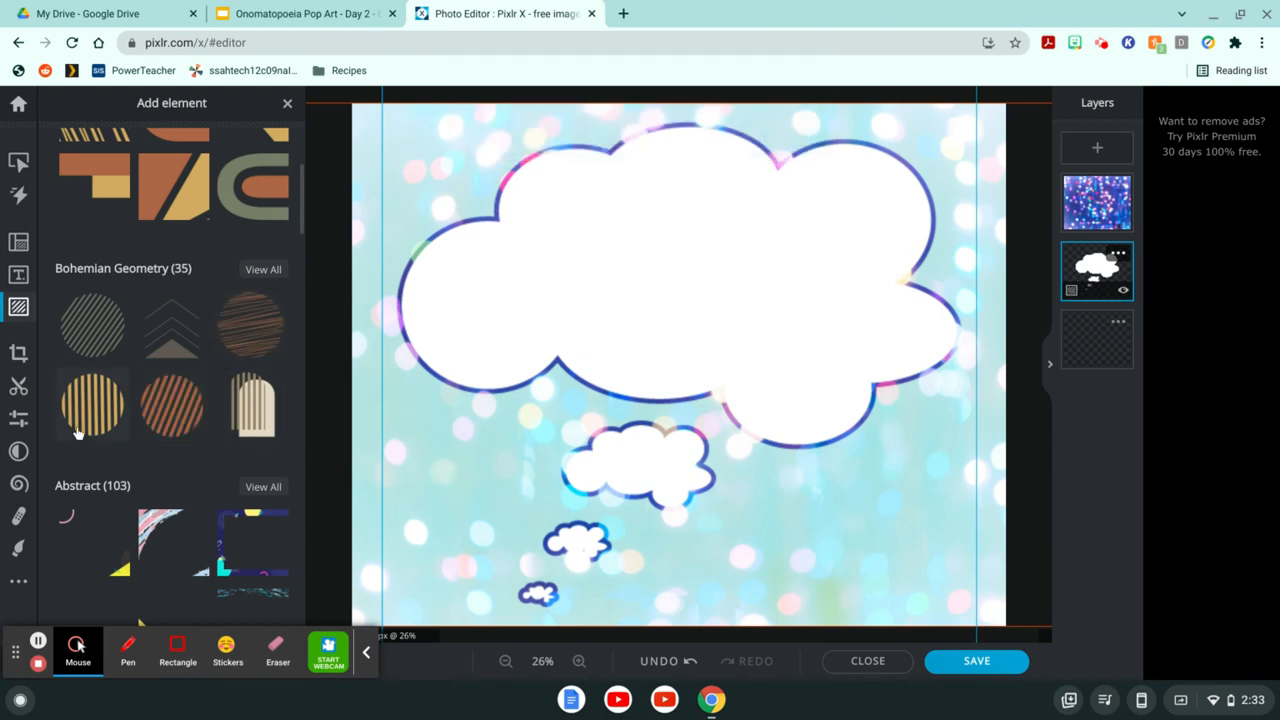
Try out the yellow diagonal-lines element from Bohemian Geometry, enlarged across the canvas's upper half, and delete it
{"action": "scroll", "coordinate": [78, 430], "scroll_direction": "up", "scroll_amount": 3}
{"action": "left_click", "coordinate": [95, 398]}
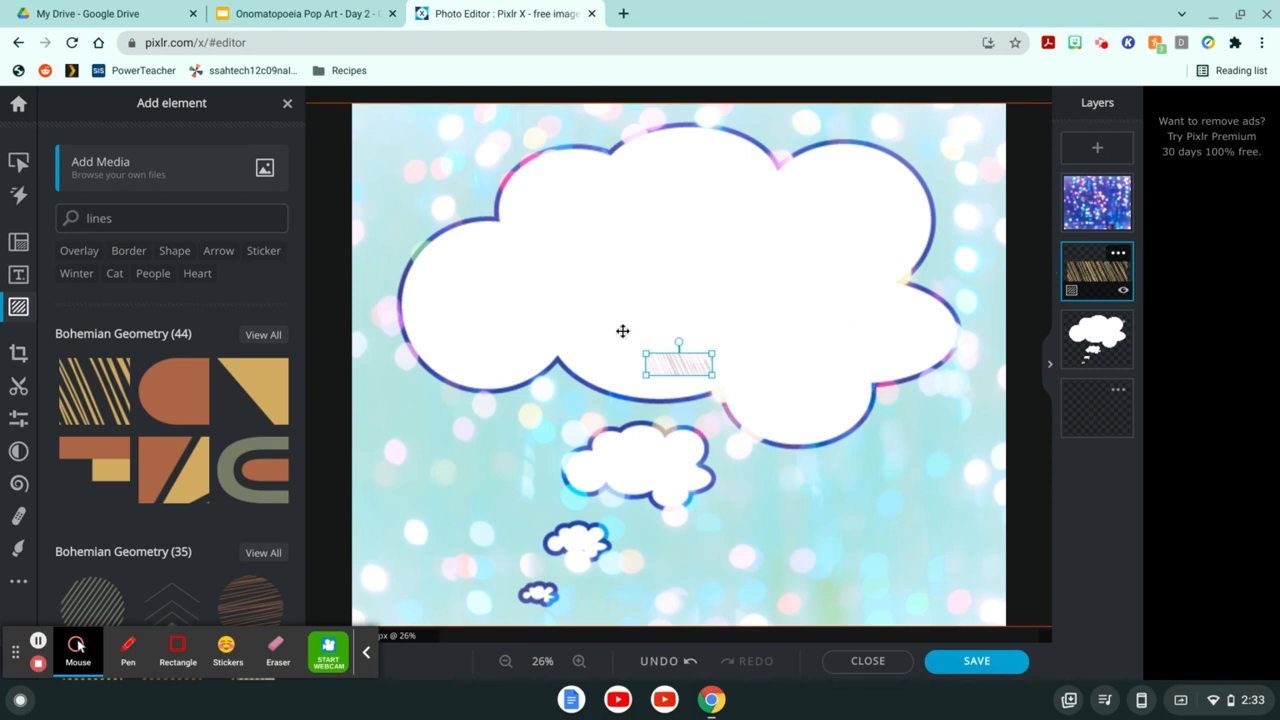
{"action": "mouse_move", "coordinate": [645, 354]}
{"action": "left_mouse_down"}
{"action": "mouse_move", "coordinate": [360, 106]}
{"action": "mouse_move", "coordinate": [323, 14]}
{"action": "mouse_move", "coordinate": [280, 1]}
{"action": "left_mouse_up"}
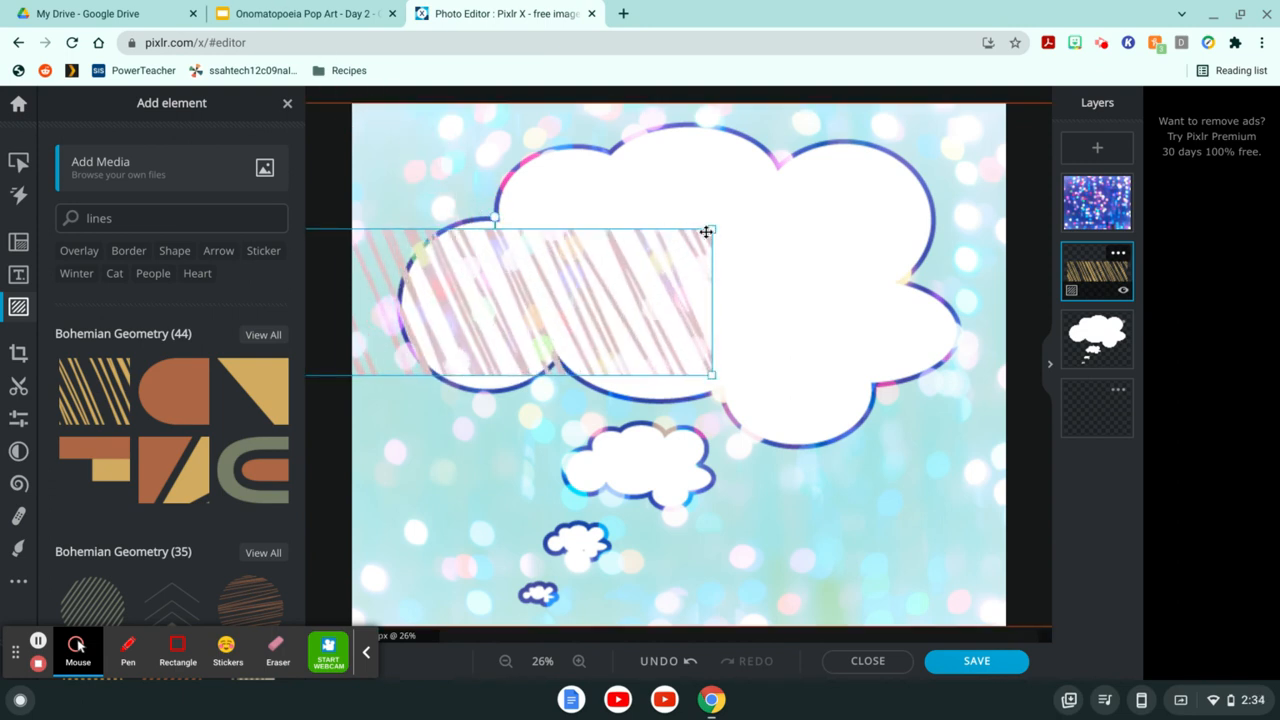
{"action": "mouse_move", "coordinate": [711, 230]}
{"action": "left_mouse_down"}
{"action": "mouse_move", "coordinate": [771, 157]}
{"action": "mouse_move", "coordinate": [923, 163]}
{"action": "mouse_move", "coordinate": [1080, 204]}
{"action": "left_mouse_up"}
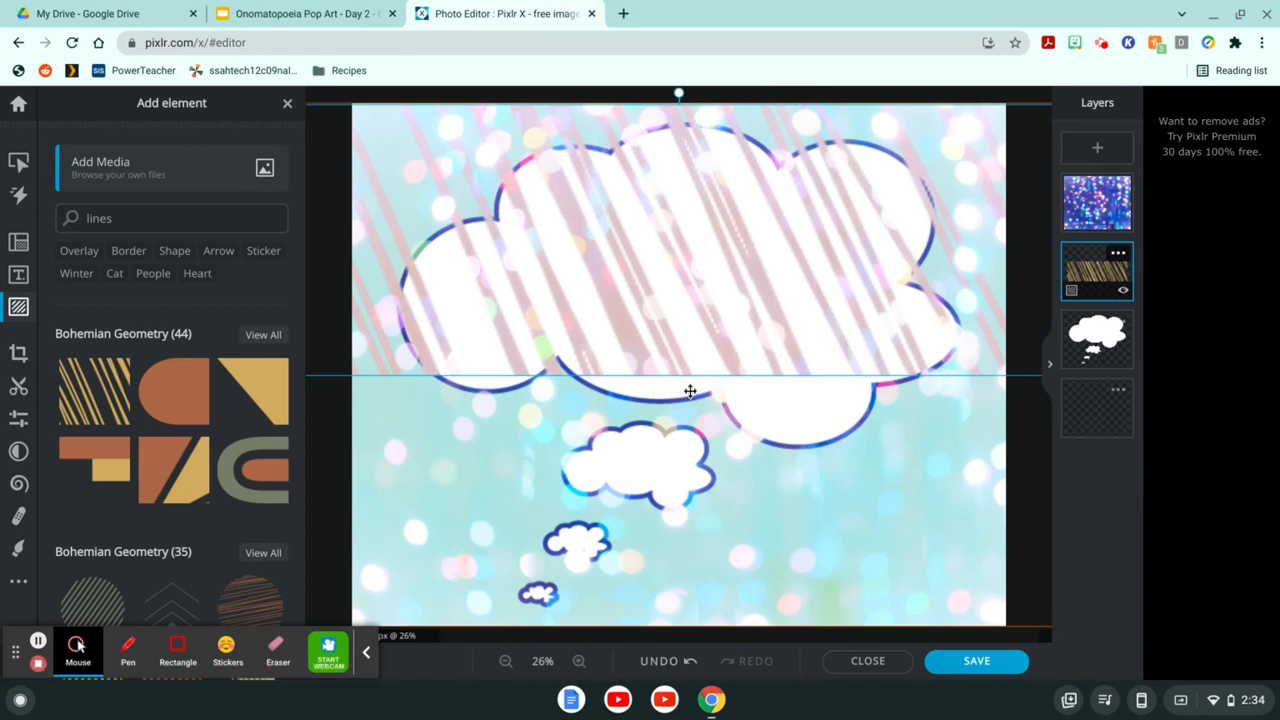
{"action": "key", "text": "Delete"}
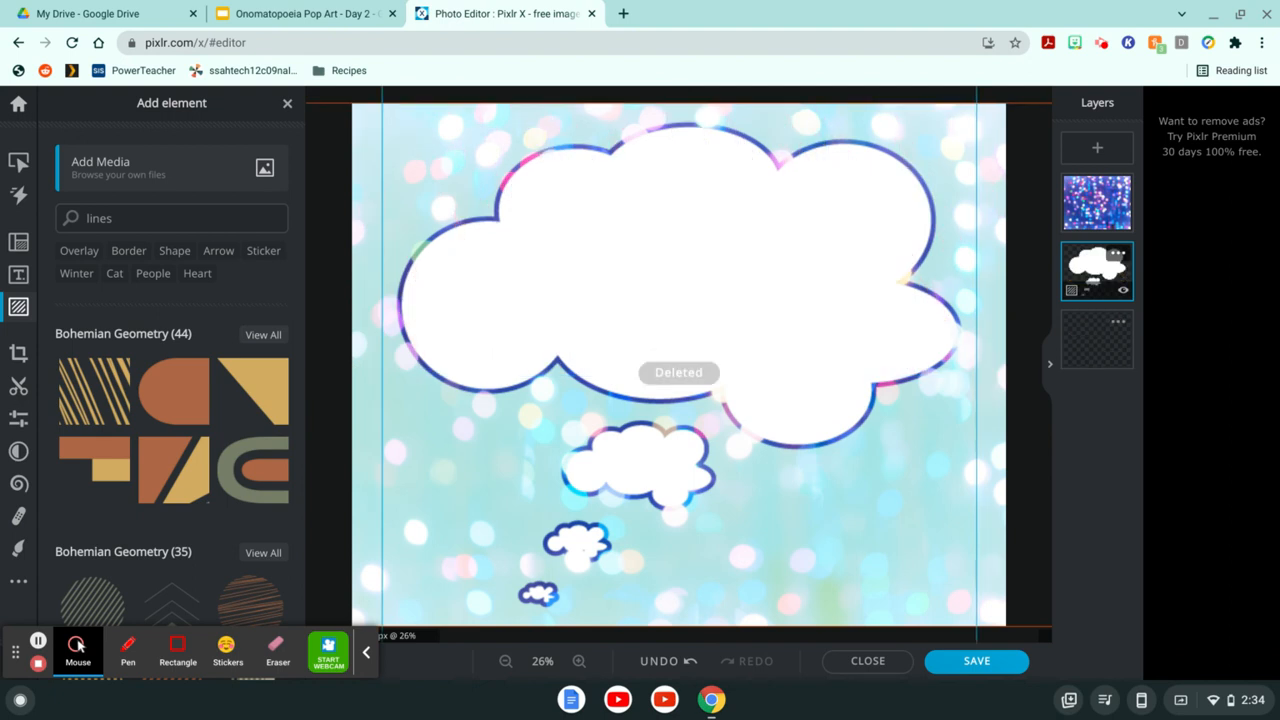
Look through more of the "lines" elements and search the elements for "circle"
{"action": "scroll", "coordinate": [158, 444], "scroll_direction": "down", "scroll_amount": 5}
{"action": "scroll", "coordinate": [158, 444], "scroll_direction": "down", "scroll_amount": 5}
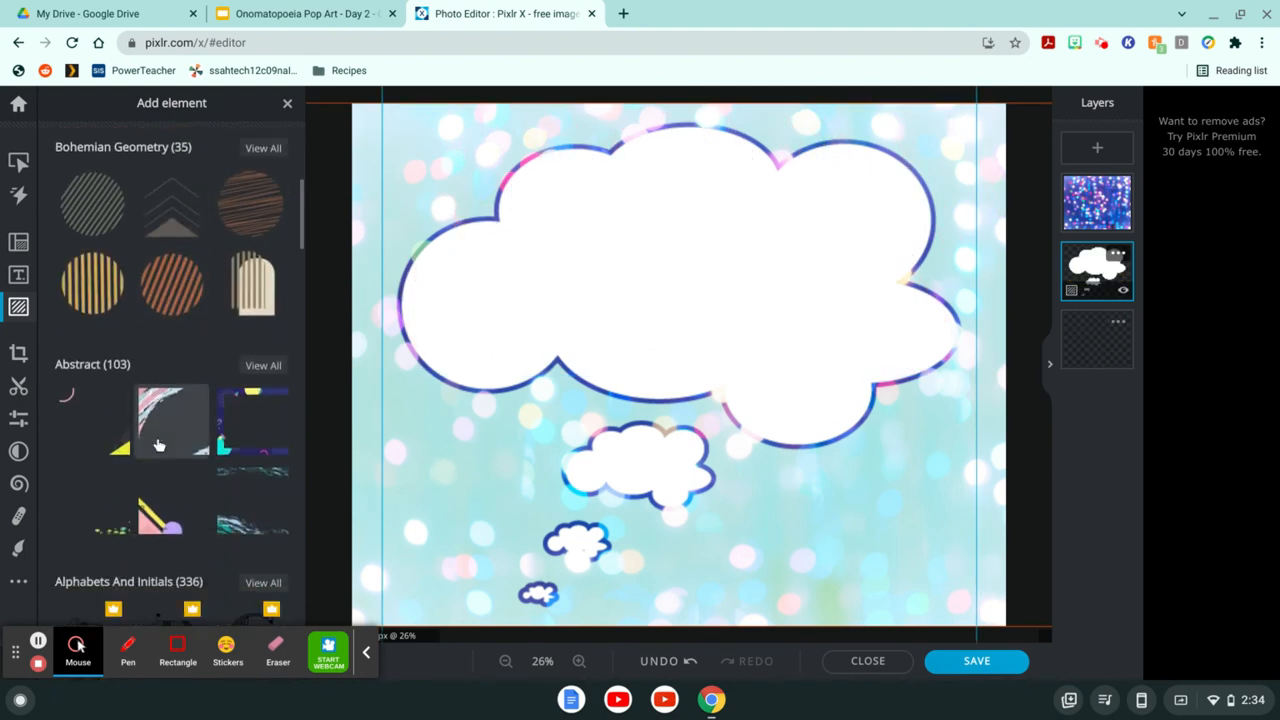
{"action": "scroll", "coordinate": [194, 422], "scroll_direction": "down", "scroll_amount": 1}
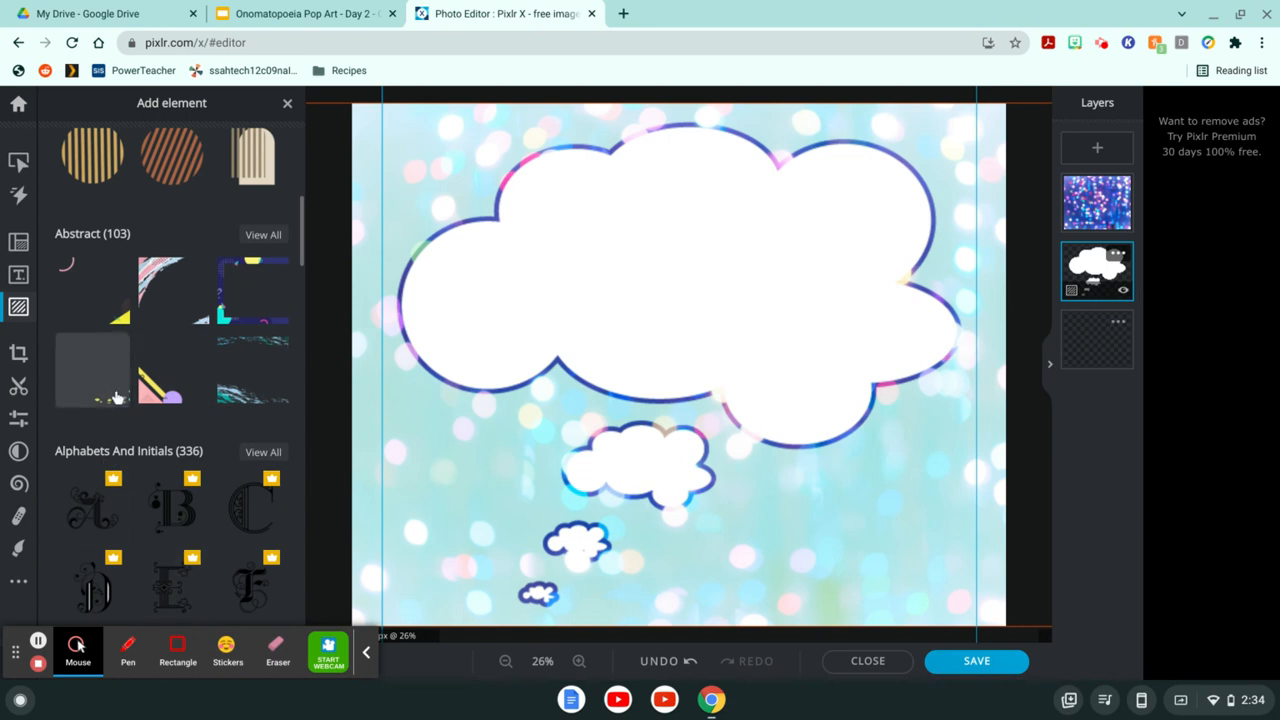
{"action": "scroll", "coordinate": [239, 440], "scroll_direction": "up", "scroll_amount": 10}
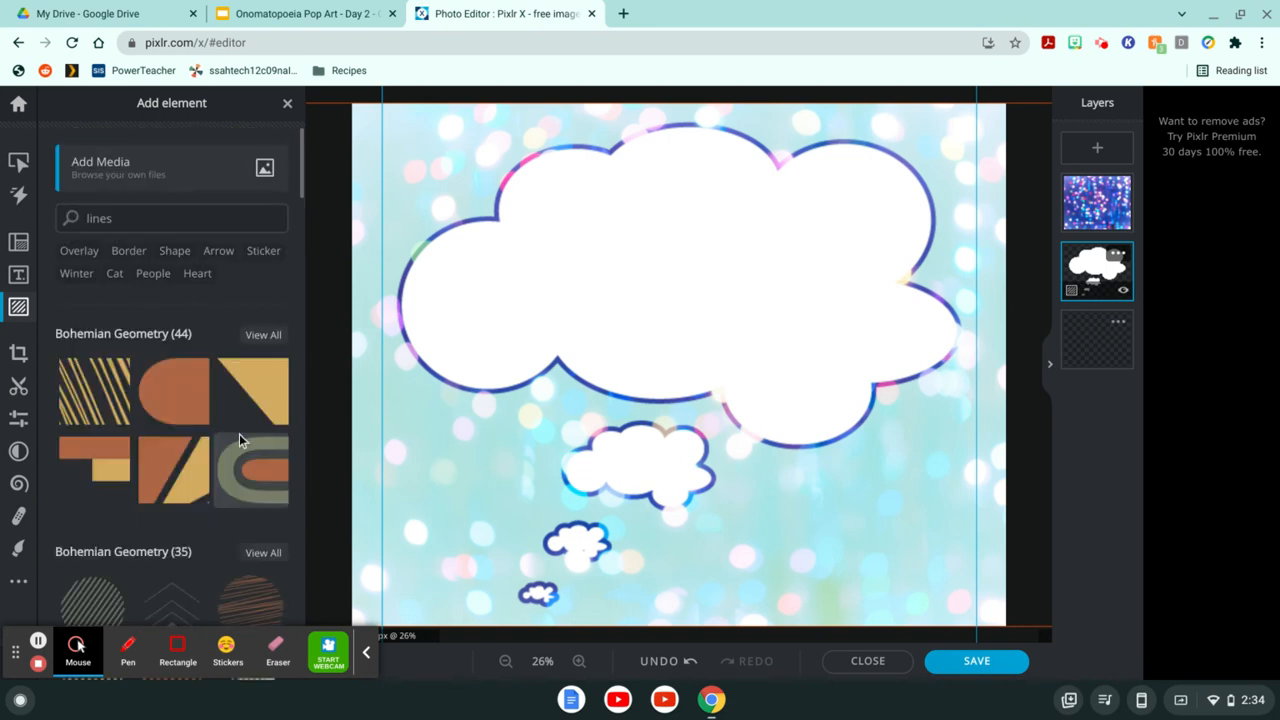
{"action": "left_click", "coordinate": [175, 219]}
{"action": "type", "text": "circle"}
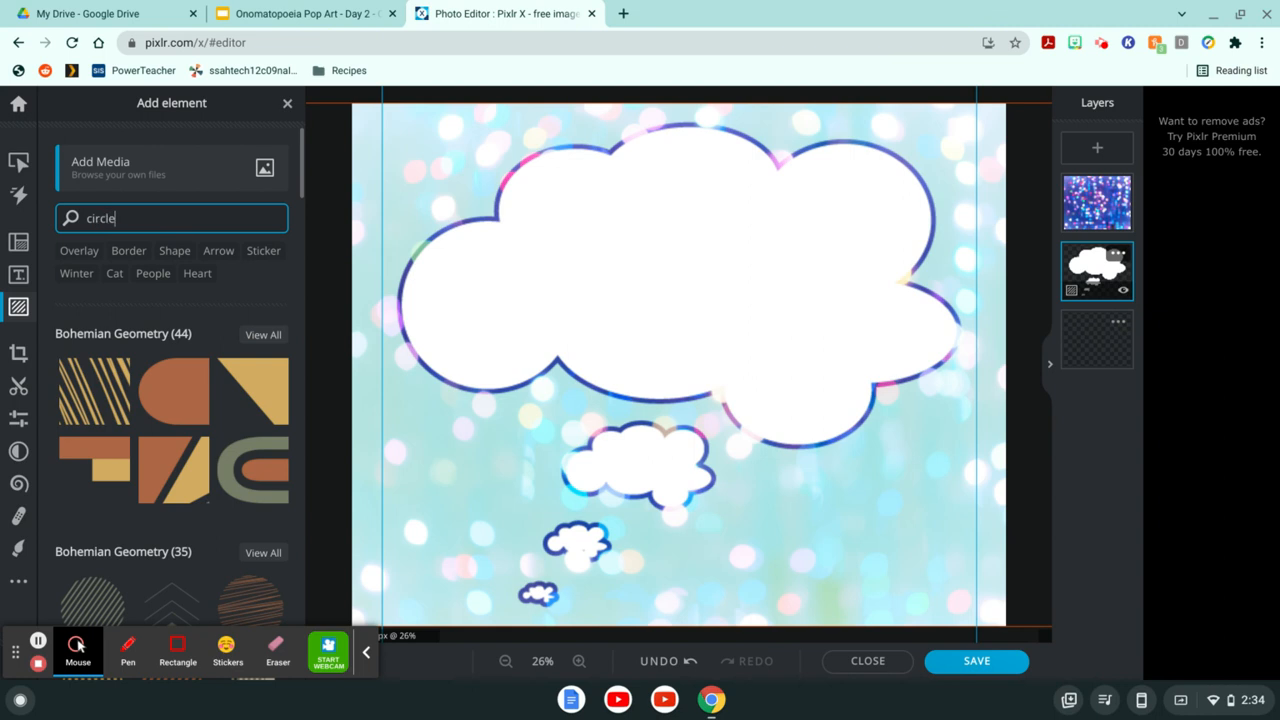
{"action": "key", "text": "Return"}
{"action": "scroll", "coordinate": [160, 453], "scroll_direction": "down", "scroll_amount": 1}
{"action": "scroll", "coordinate": [160, 453], "scroll_direction": "up", "scroll_amount": 1}
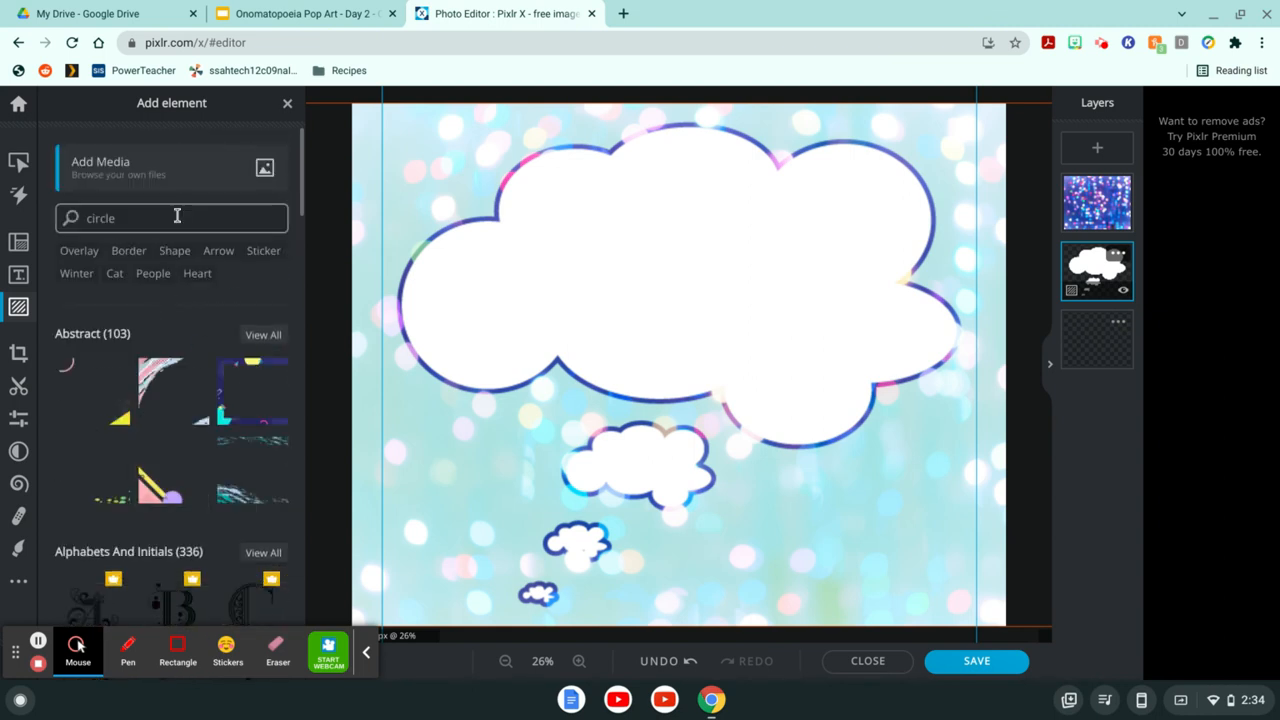
Add the pink triple-chevron element from the Purple set of the "shape" elements and enlarge it over the left half of the thought bubble
{"action": "left_click", "coordinate": [175, 250]}
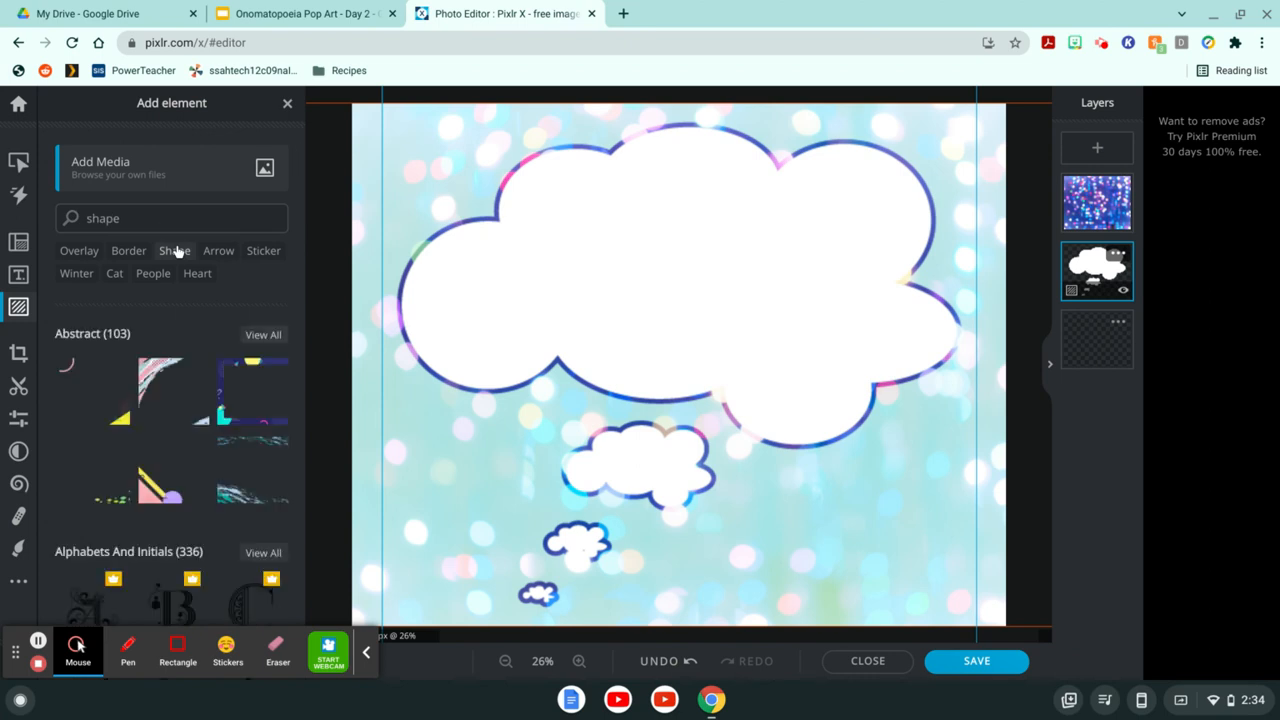
{"action": "scroll", "coordinate": [160, 457], "scroll_direction": "down", "scroll_amount": 20}
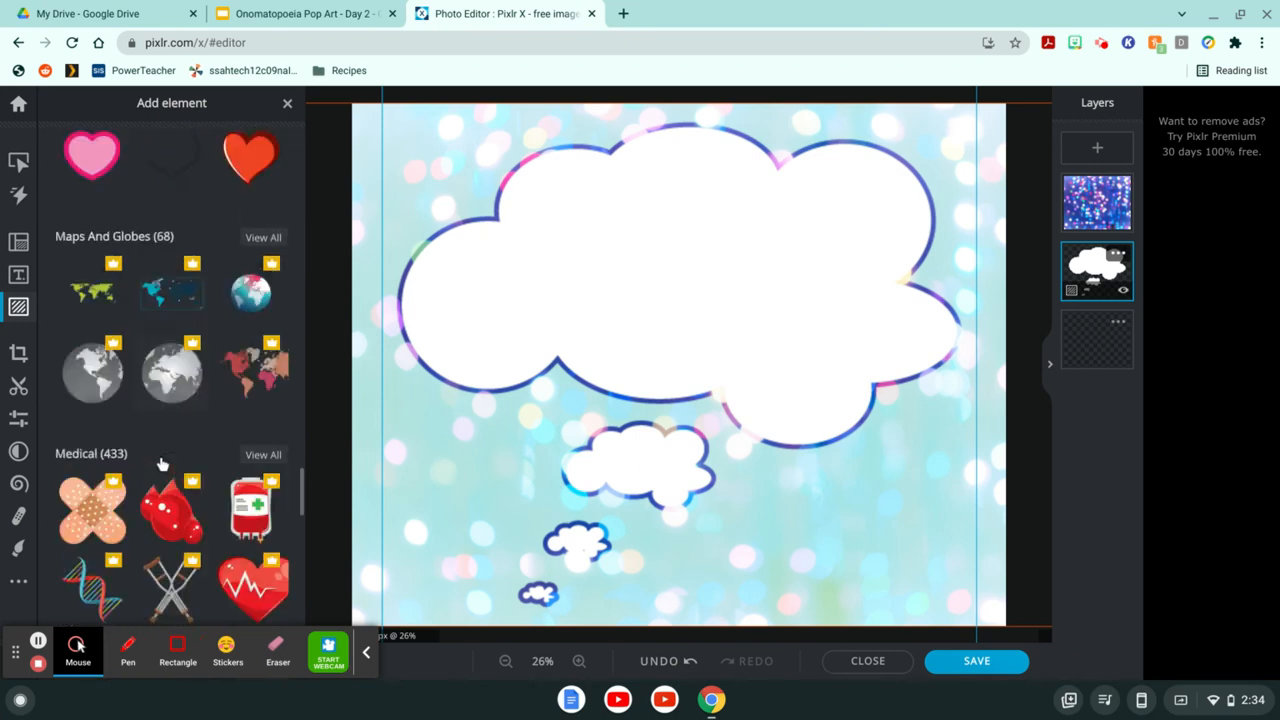
{"action": "scroll", "coordinate": [160, 465], "scroll_direction": "down", "scroll_amount": 10}
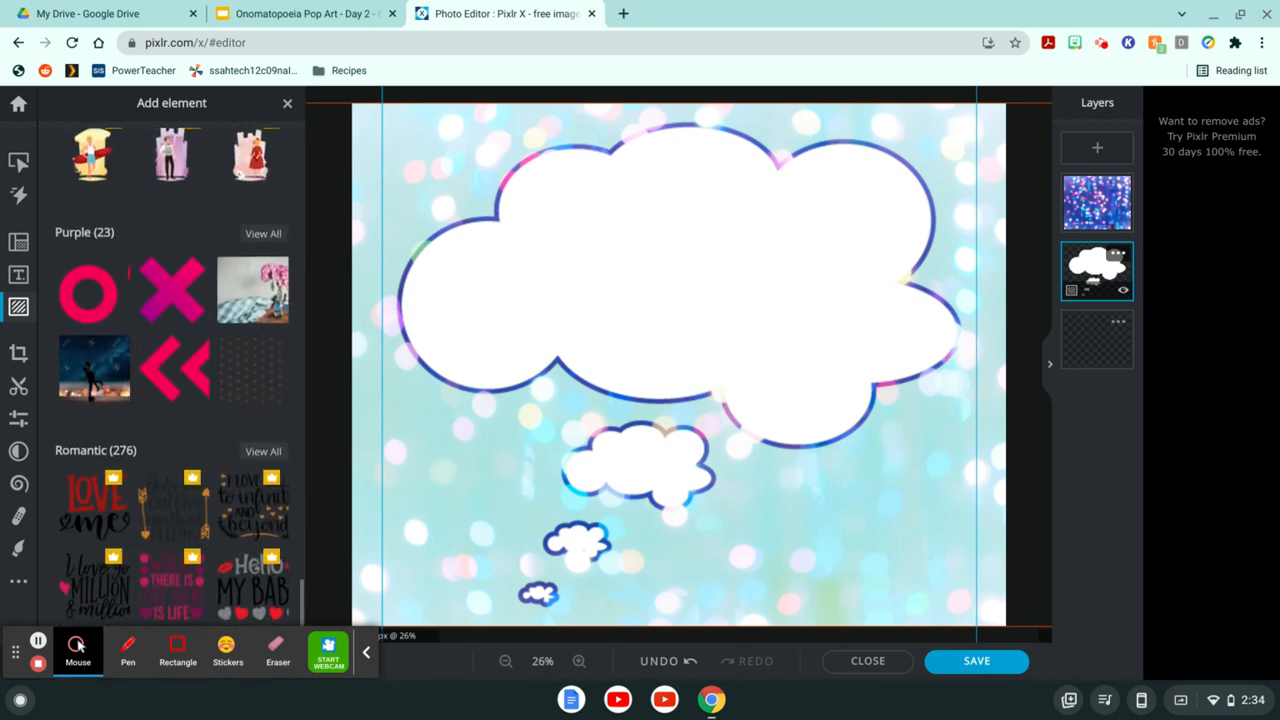
{"action": "scroll", "coordinate": [213, 286], "scroll_direction": "up", "scroll_amount": 4}
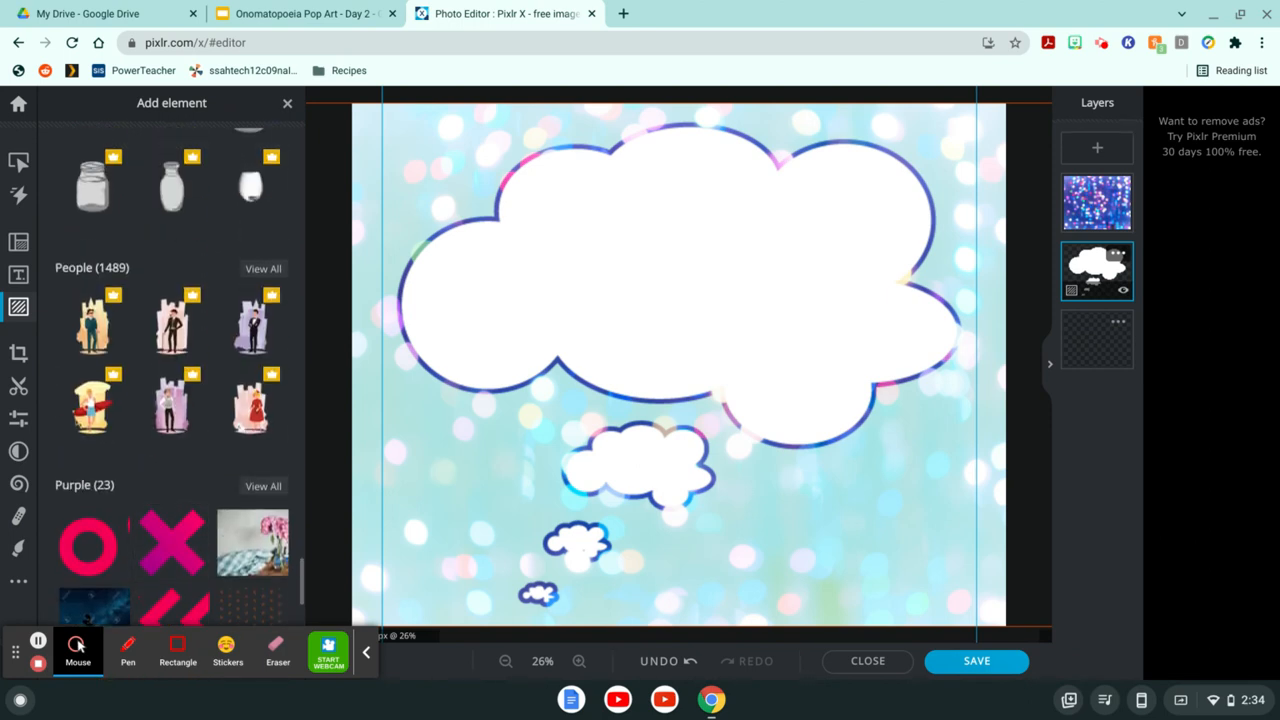
{"action": "scroll", "coordinate": [170, 503], "scroll_direction": "down", "scroll_amount": 3}
{"action": "scroll", "coordinate": [168, 505], "scroll_direction": "up", "scroll_amount": 1}
{"action": "left_click", "coordinate": [173, 458]}
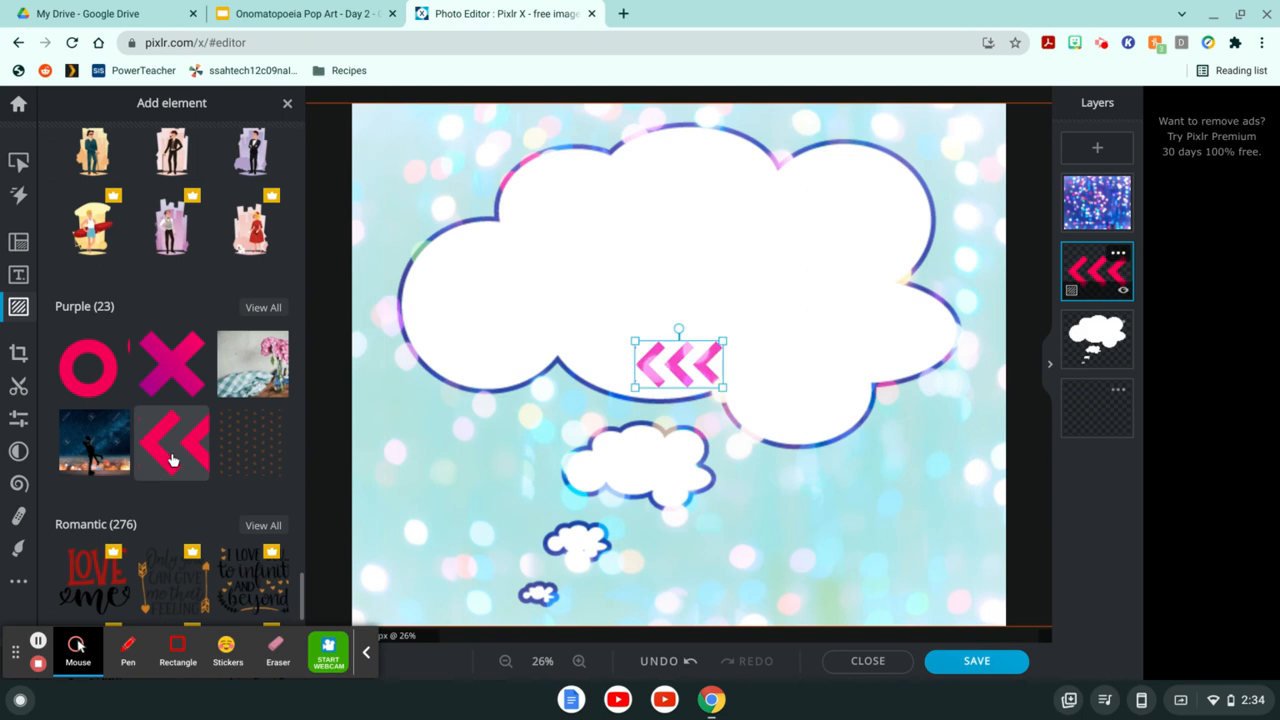
{"action": "left_click_drag", "start_coordinate": [635, 341], "coordinate": [404, 59]}
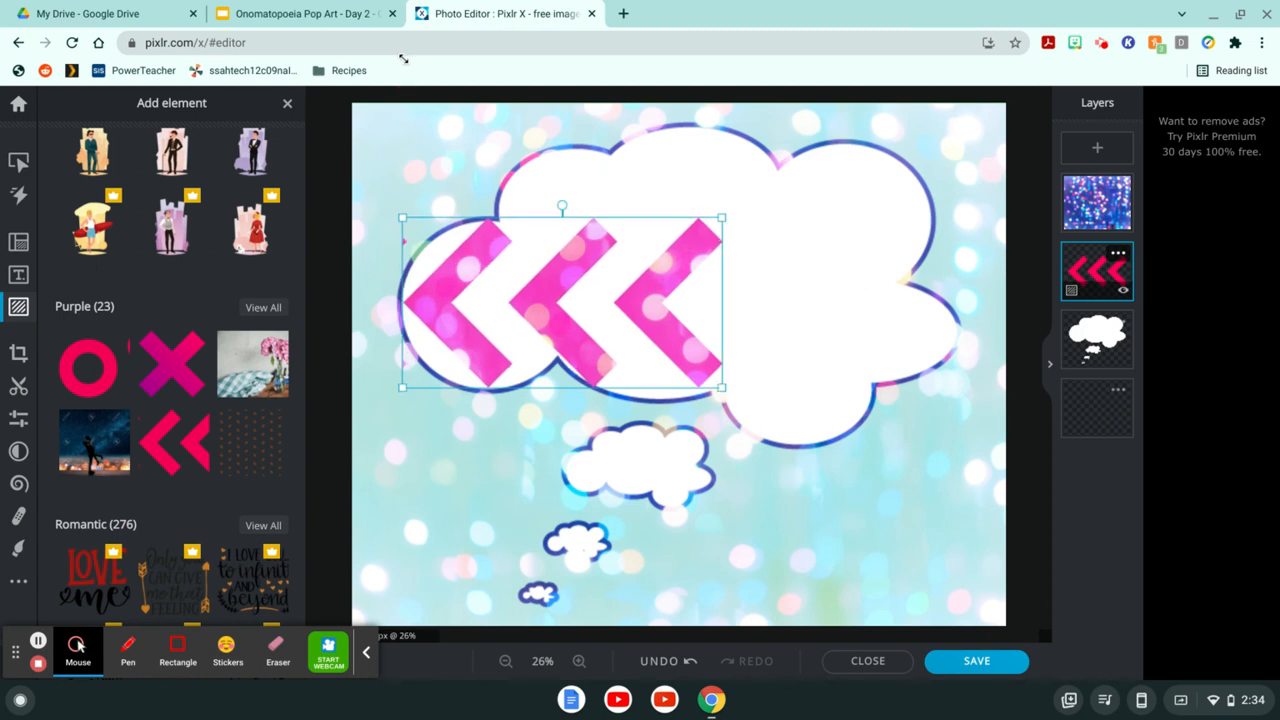
{"action": "left_click", "coordinate": [378, 143]}
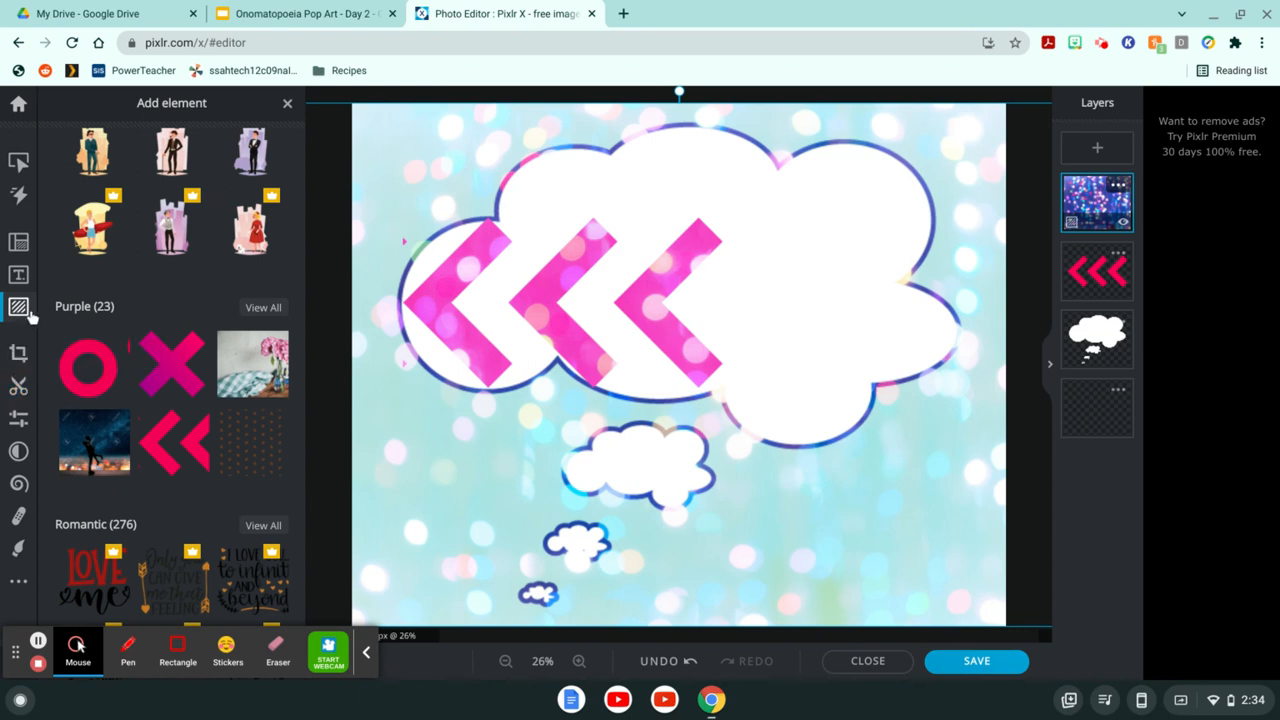
Try out the "Orange" text preset, enlarged over the right half of the thought bubble, and delete it
{"action": "left_click", "coordinate": [28, 279]}
{"action": "scroll", "coordinate": [157, 348], "scroll_direction": "down", "scroll_amount": 5}
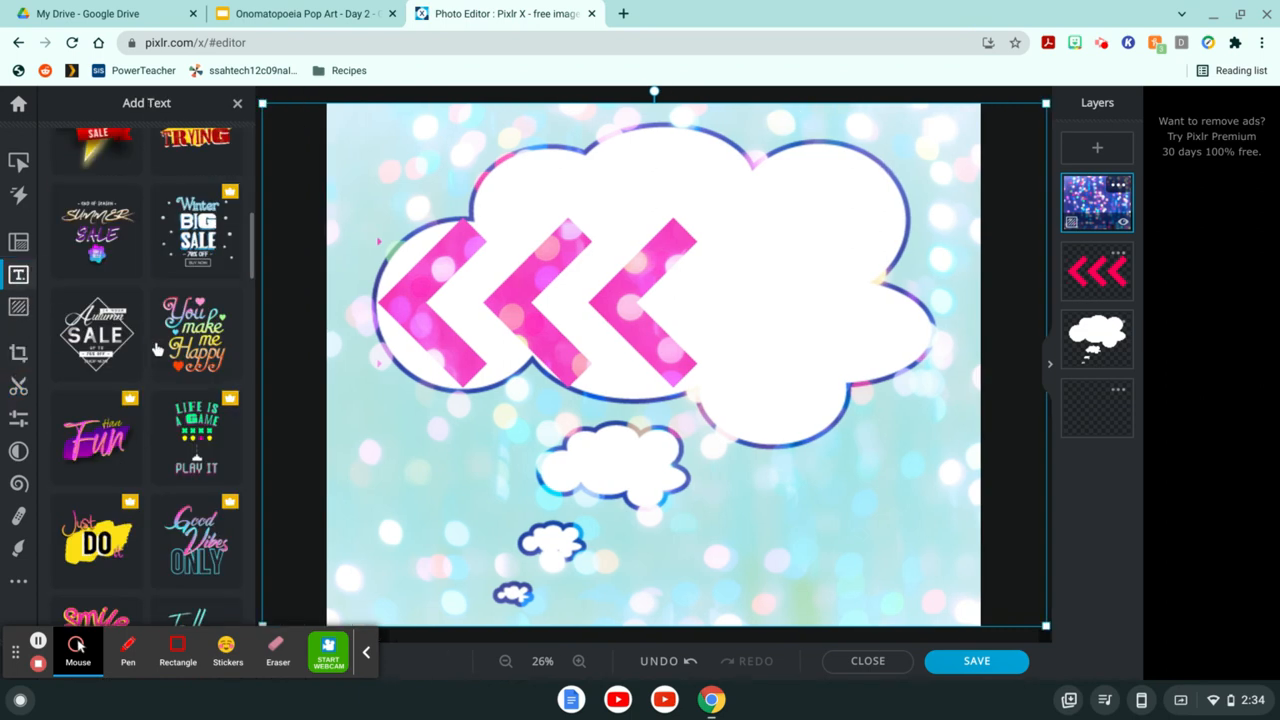
{"action": "scroll", "coordinate": [157, 348], "scroll_direction": "down", "scroll_amount": 8}
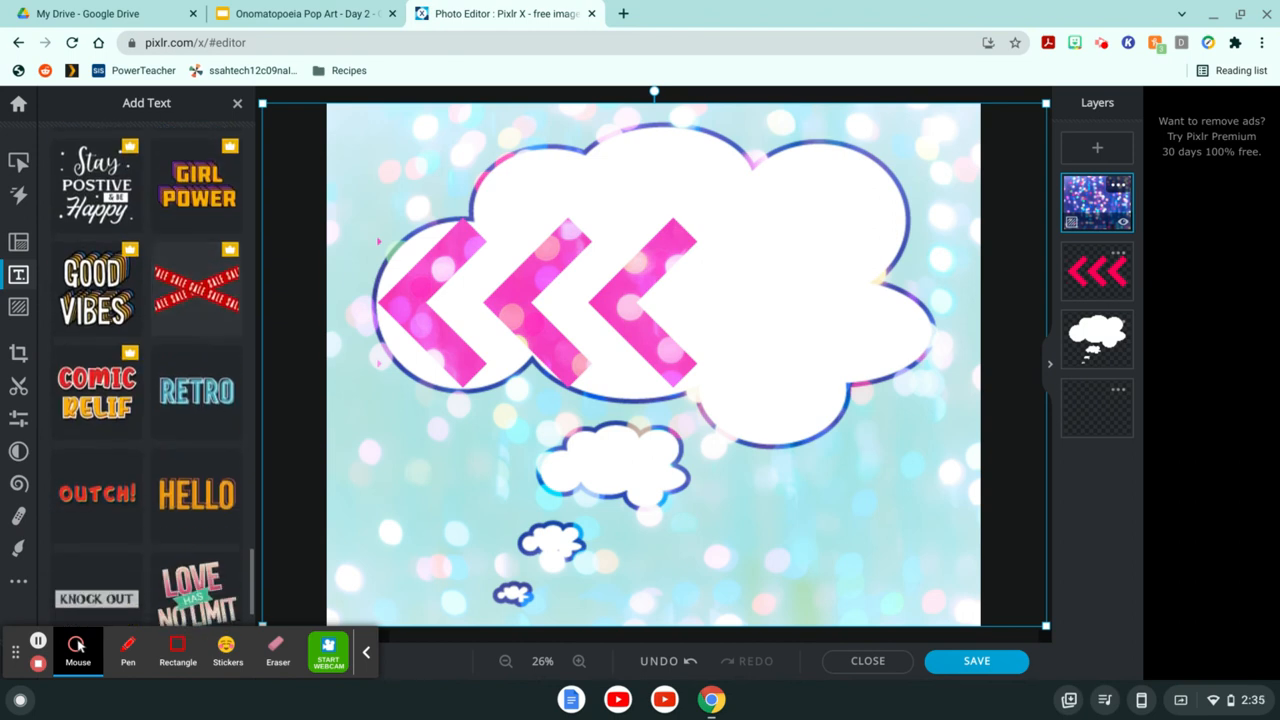
{"action": "scroll", "coordinate": [196, 336], "scroll_direction": "down", "scroll_amount": 3}
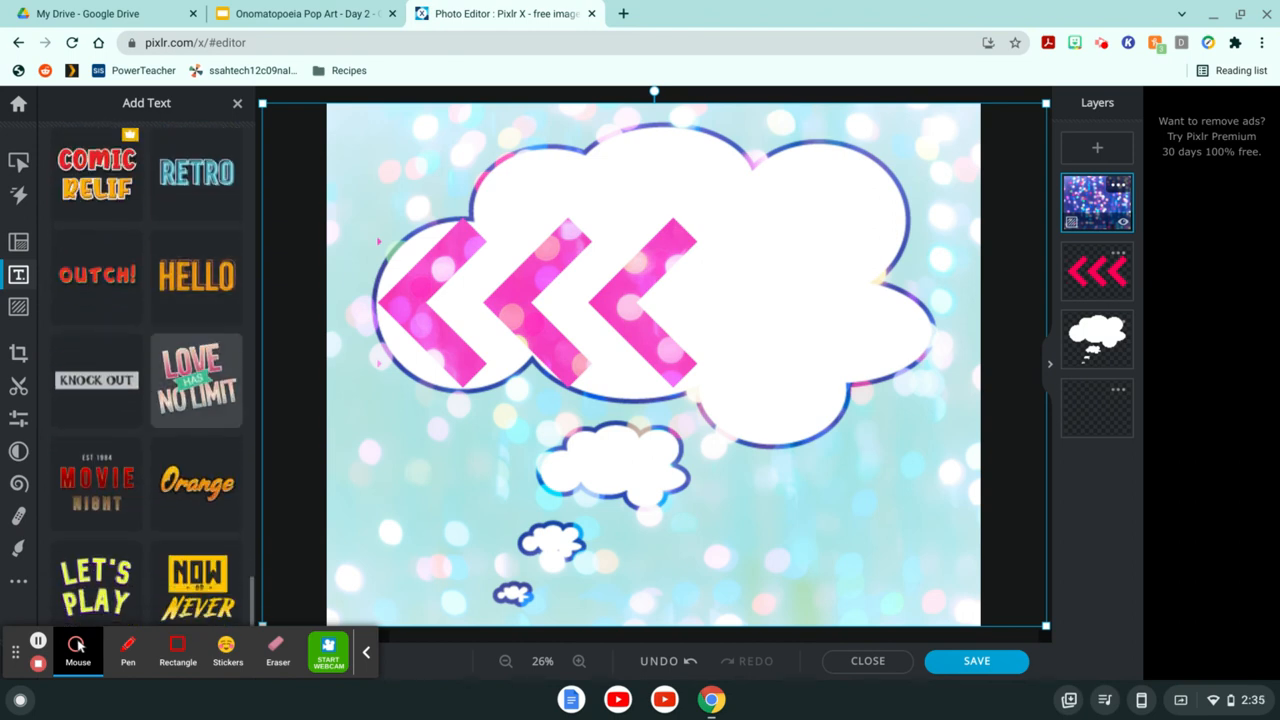
{"action": "left_click", "coordinate": [193, 492]}
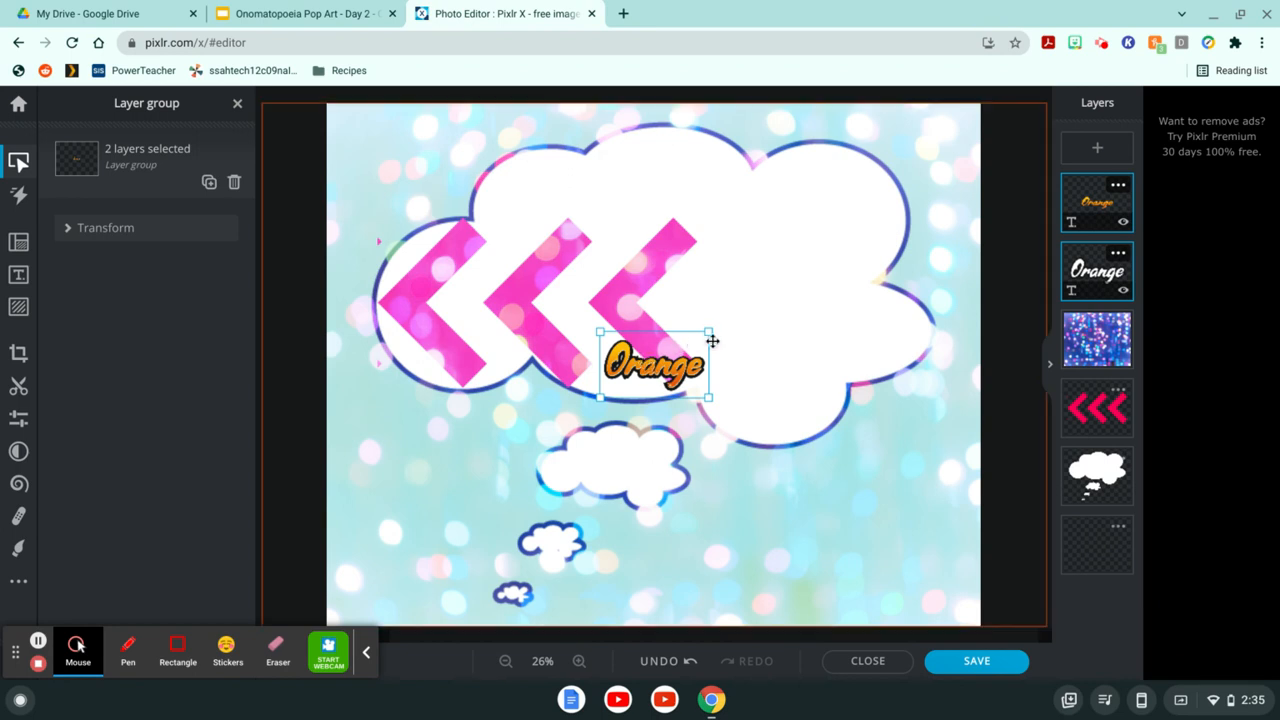
{"action": "left_click_drag", "start_coordinate": [709, 340], "coordinate": [927, 291]}
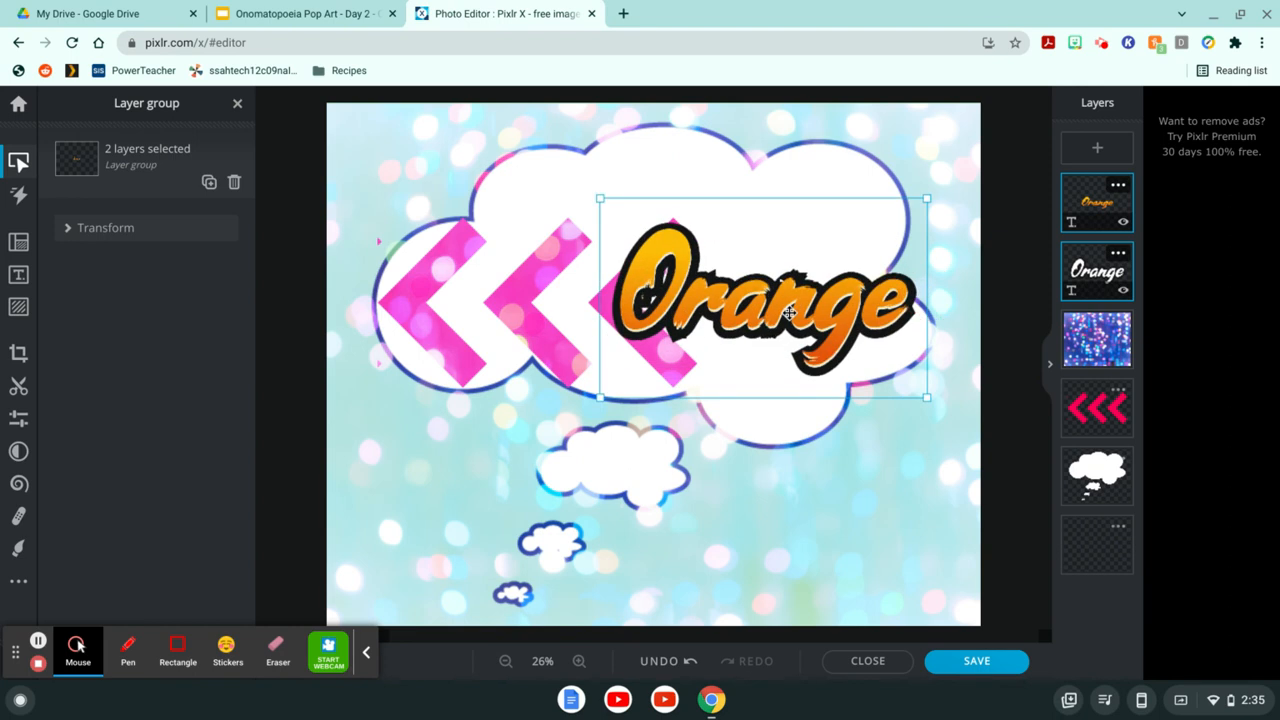
{"action": "key", "text": "Delete"}
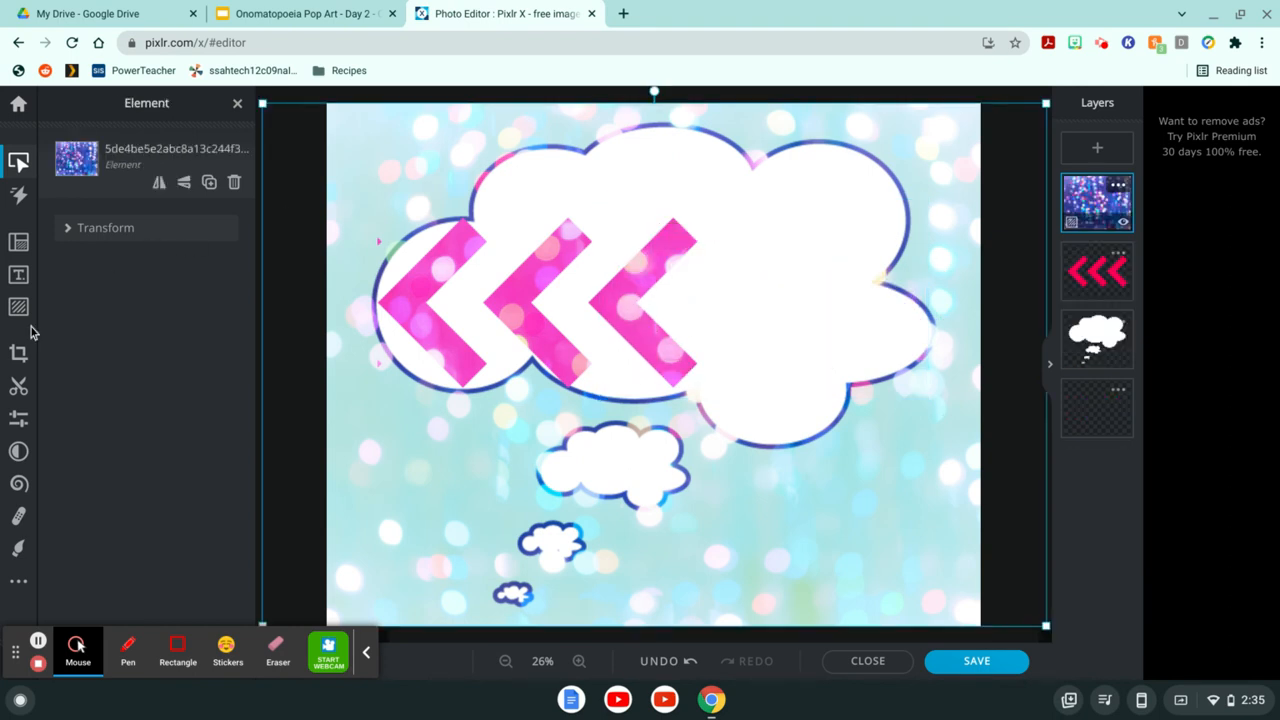
Try the "Orange" text preset again, this time enlarged over the pink chevrons, and delete it
{"action": "left_click", "coordinate": [18, 274]}
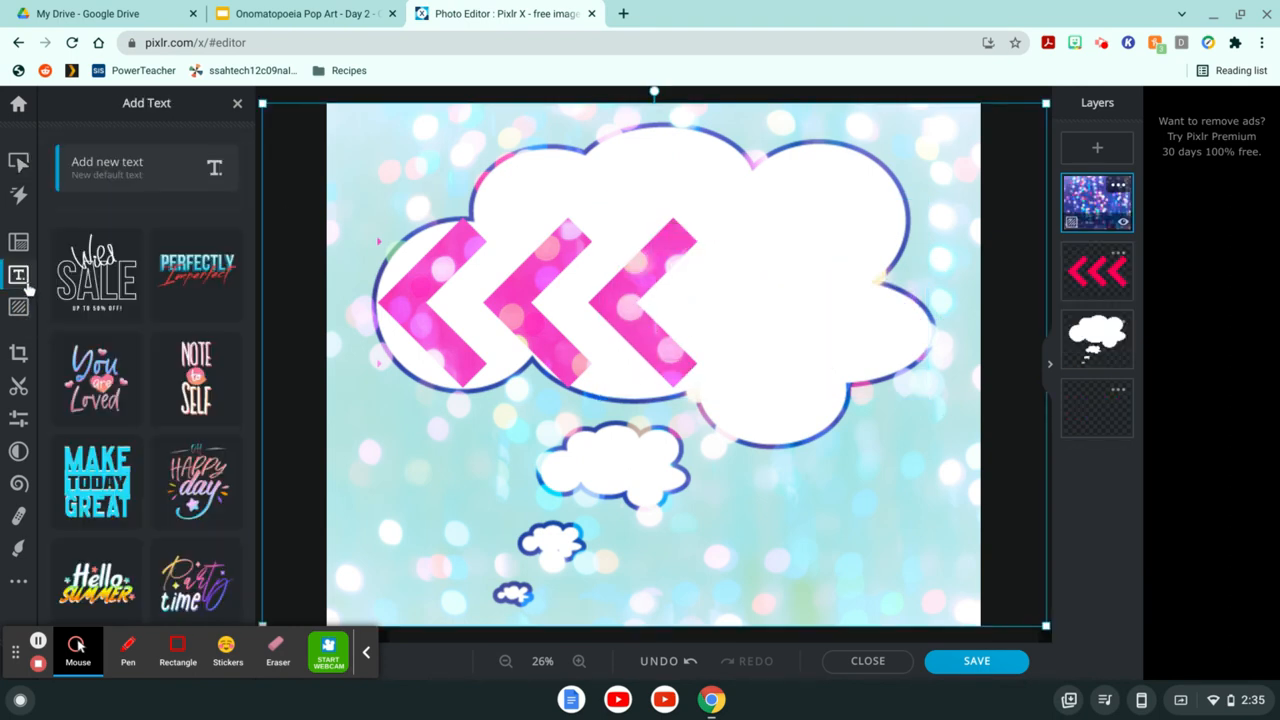
{"action": "scroll", "coordinate": [127, 470], "scroll_direction": "down", "scroll_amount": 10}
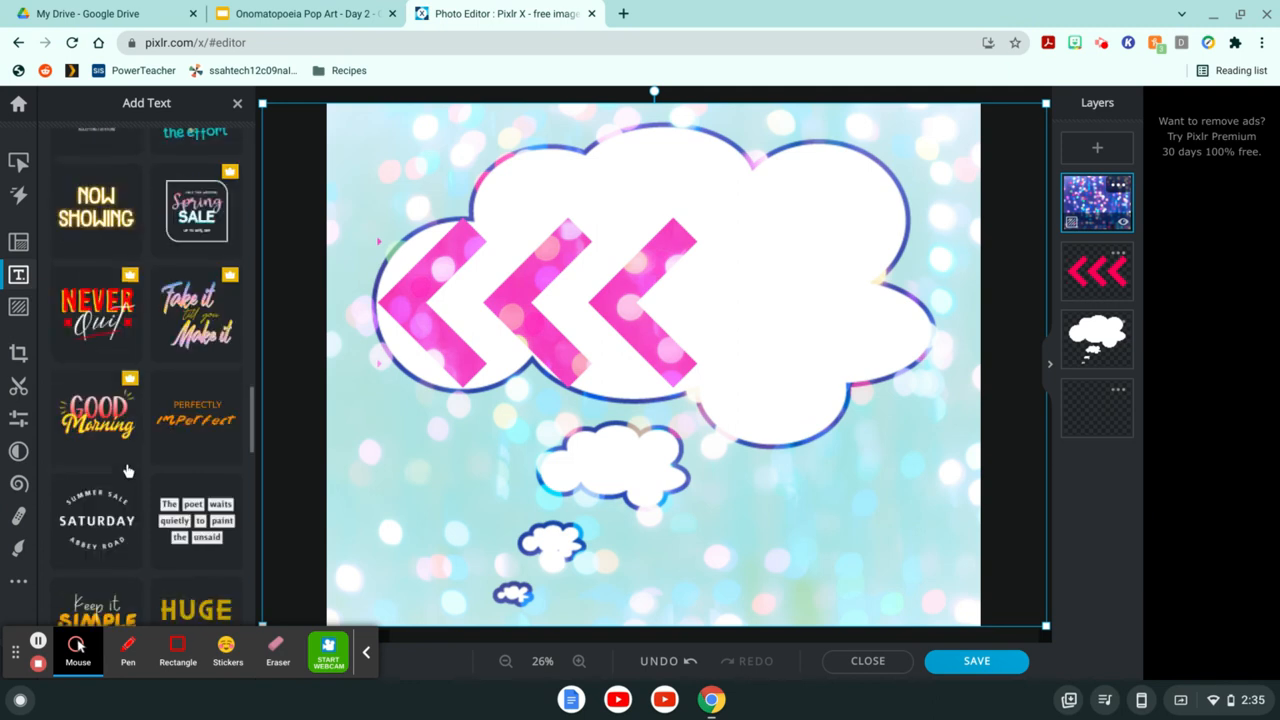
{"action": "scroll", "coordinate": [127, 470], "scroll_direction": "down", "scroll_amount": 5}
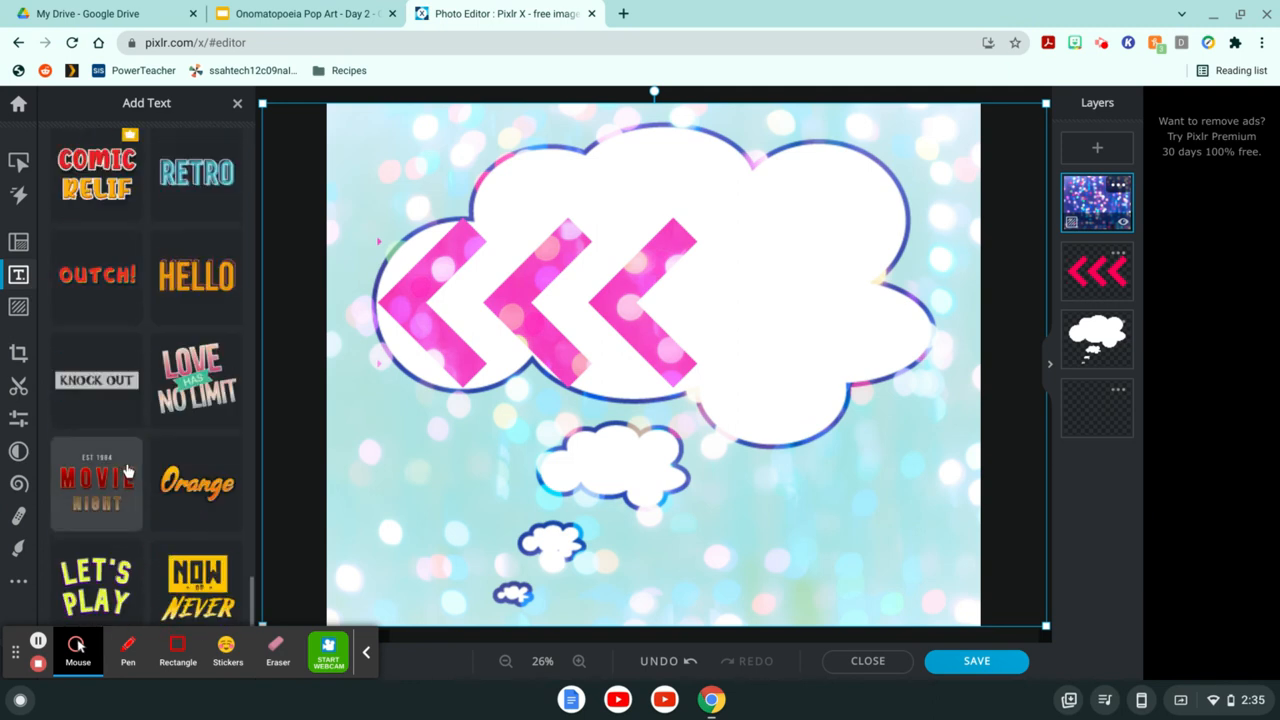
{"action": "left_click", "coordinate": [175, 494]}
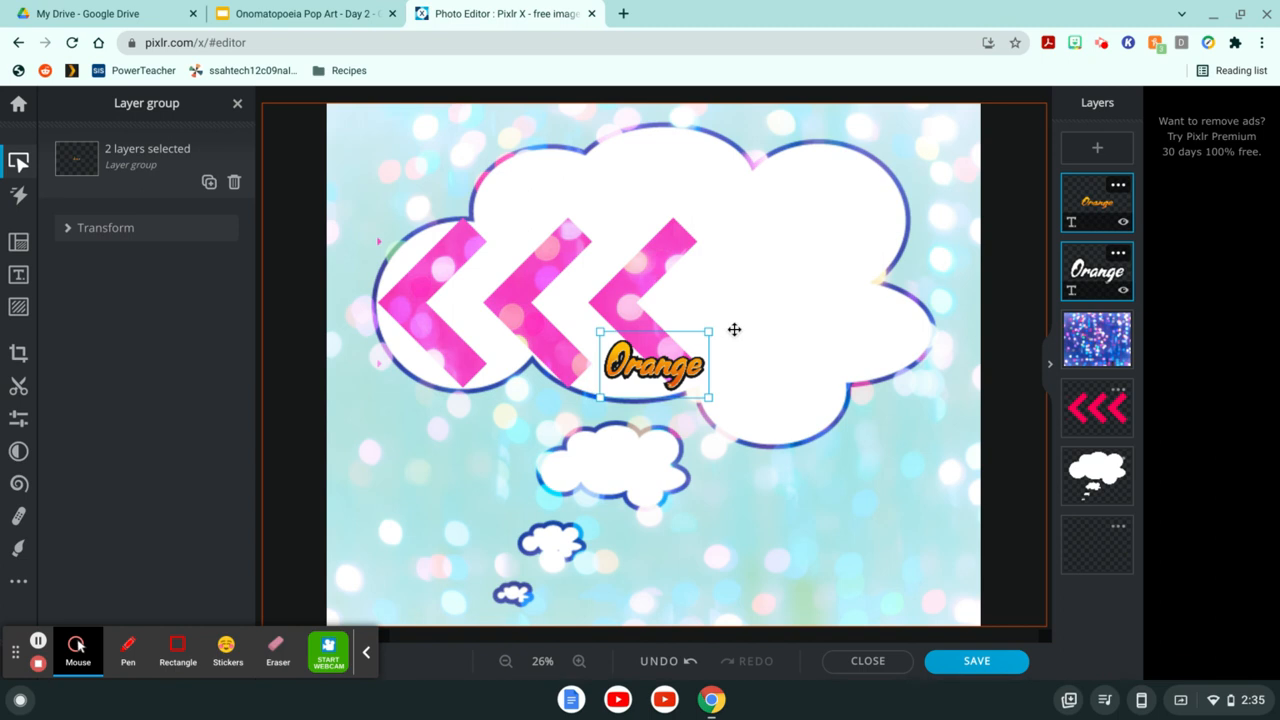
{"action": "left_click_drag", "start_coordinate": [598, 331], "coordinate": [389, 203]}
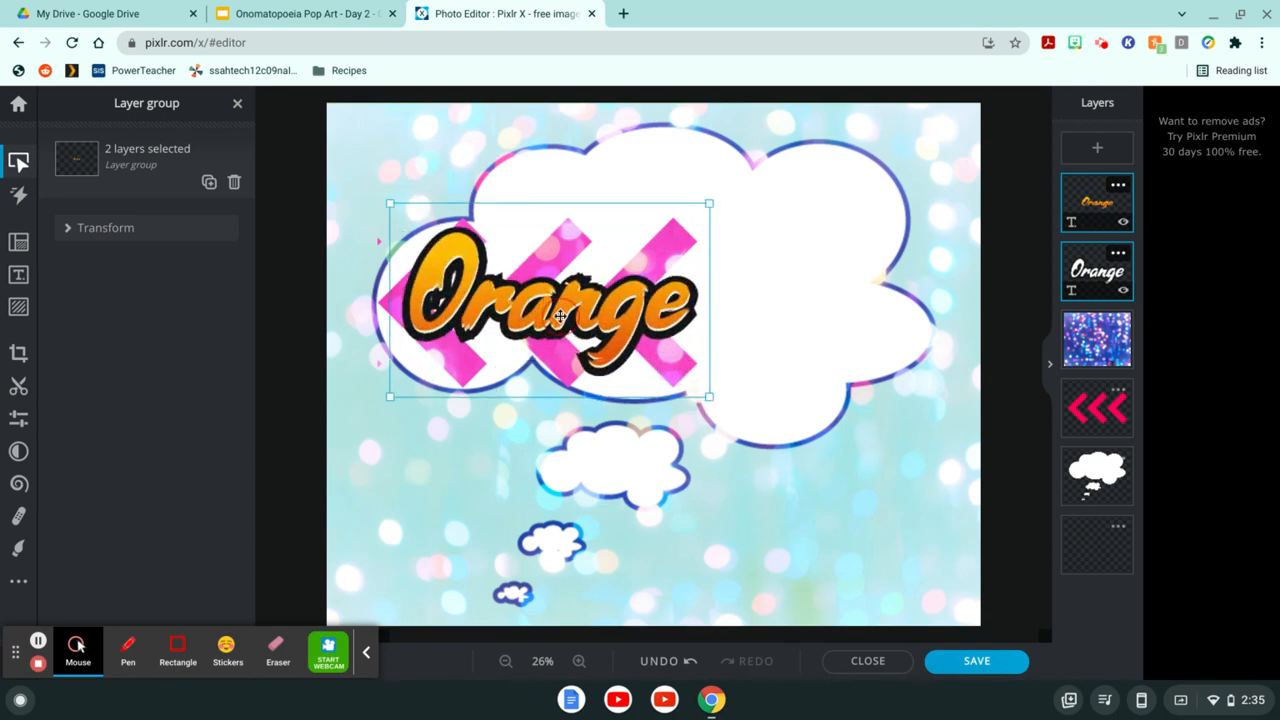
{"action": "key", "text": "Delete"}
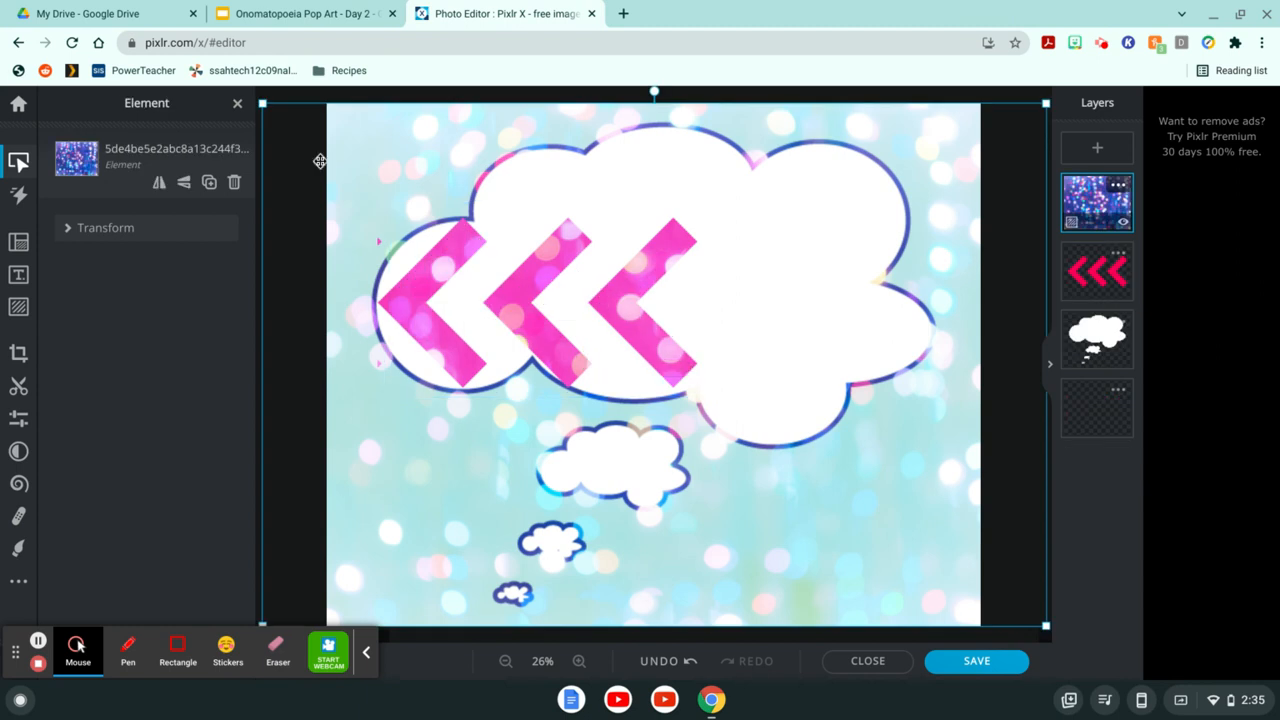
Add a new default text layer reading "WHAM!!!"
{"action": "left_click", "coordinate": [32, 289]}
{"action": "left_click", "coordinate": [115, 181]}
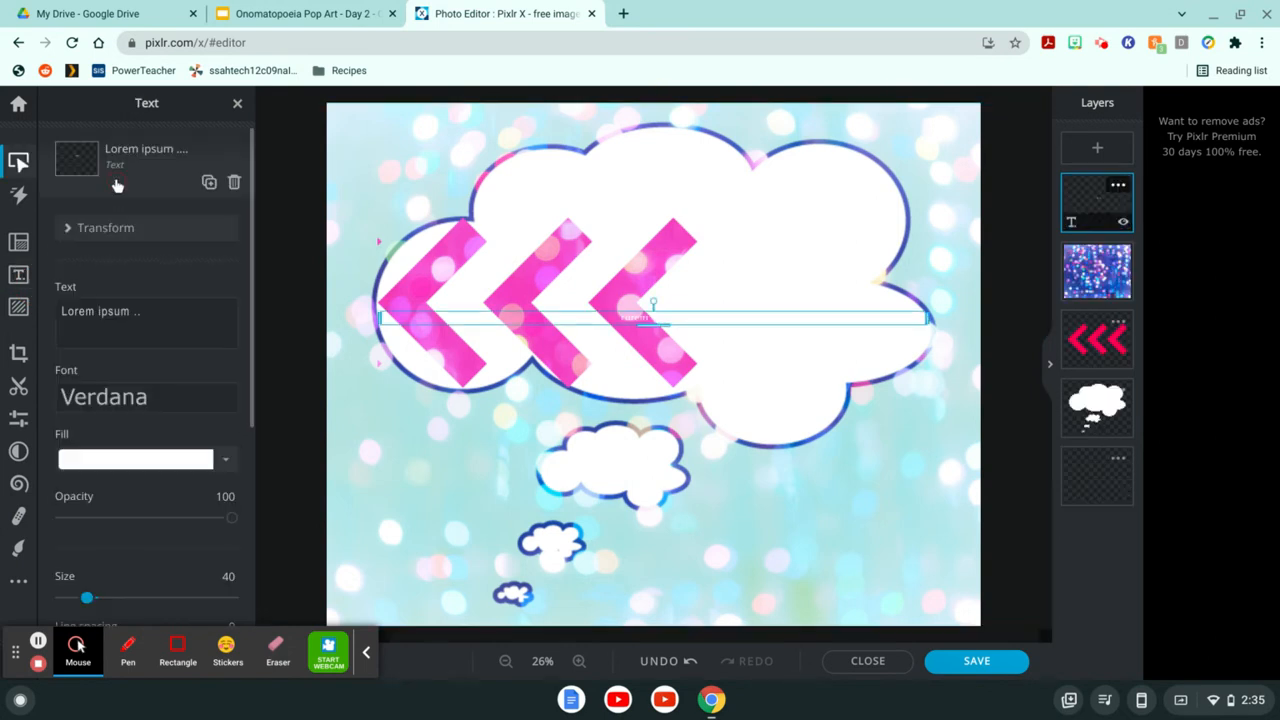
{"action": "triple_click", "coordinate": [117, 313]}
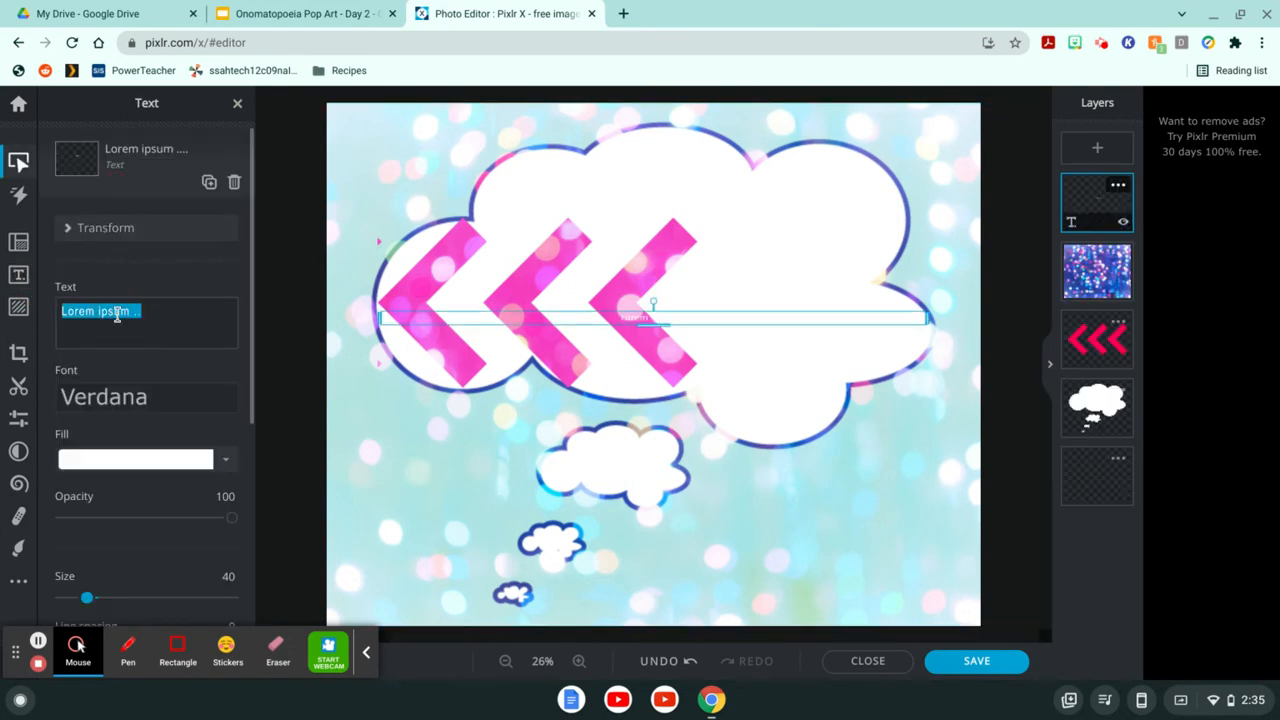
{"action": "type", "text": "Wh"}
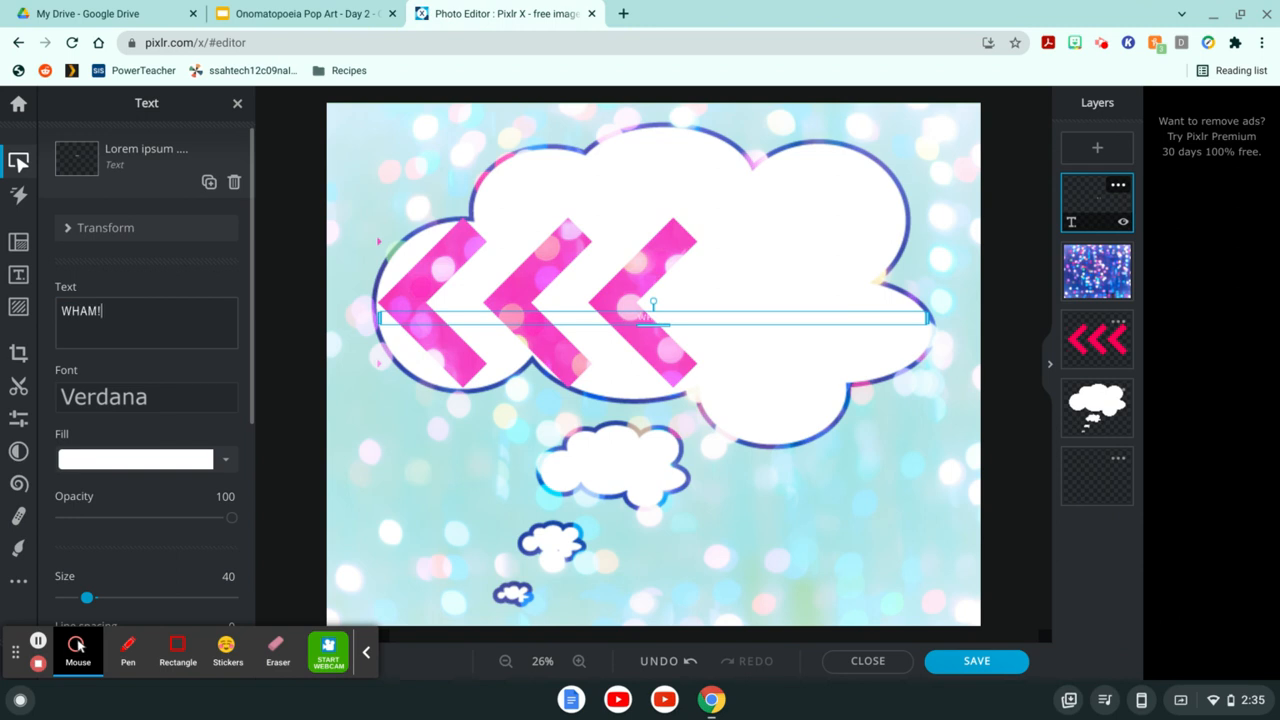
Change the font of the "WHAM!!!" text to Tabu
{"action": "left_click", "coordinate": [117, 396]}
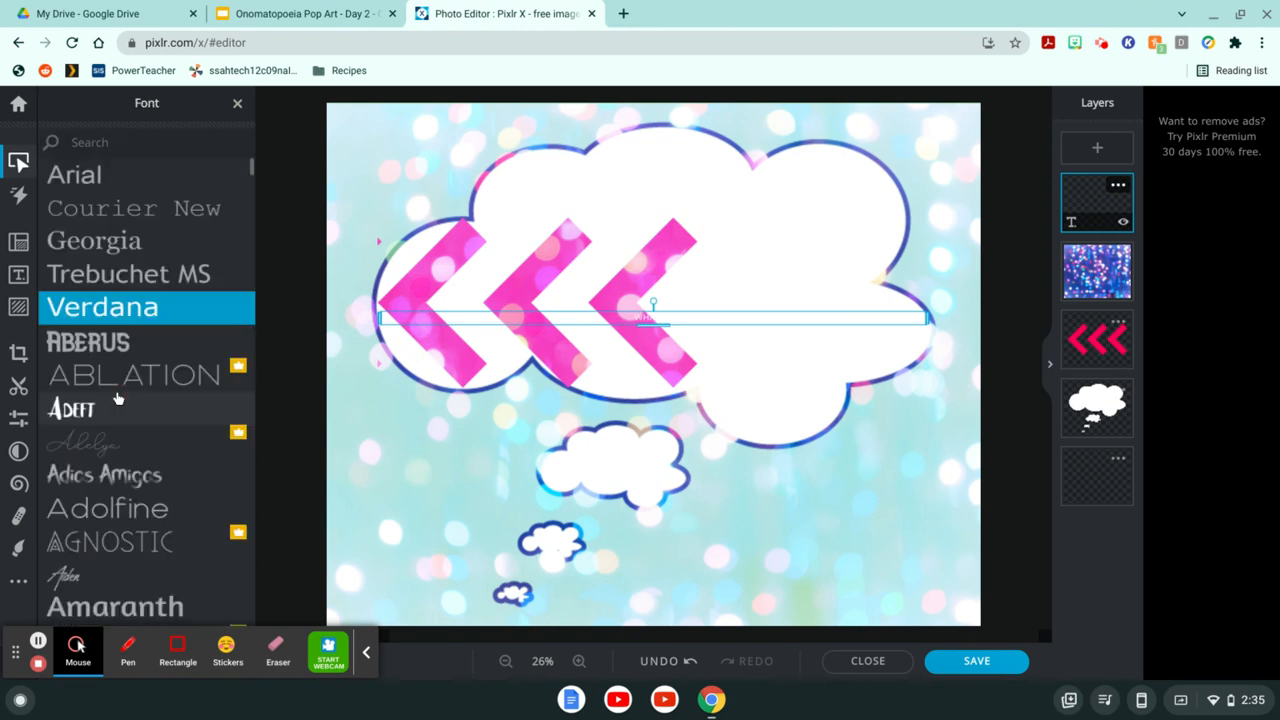
{"action": "scroll", "coordinate": [145, 377], "scroll_direction": "down", "scroll_amount": 20}
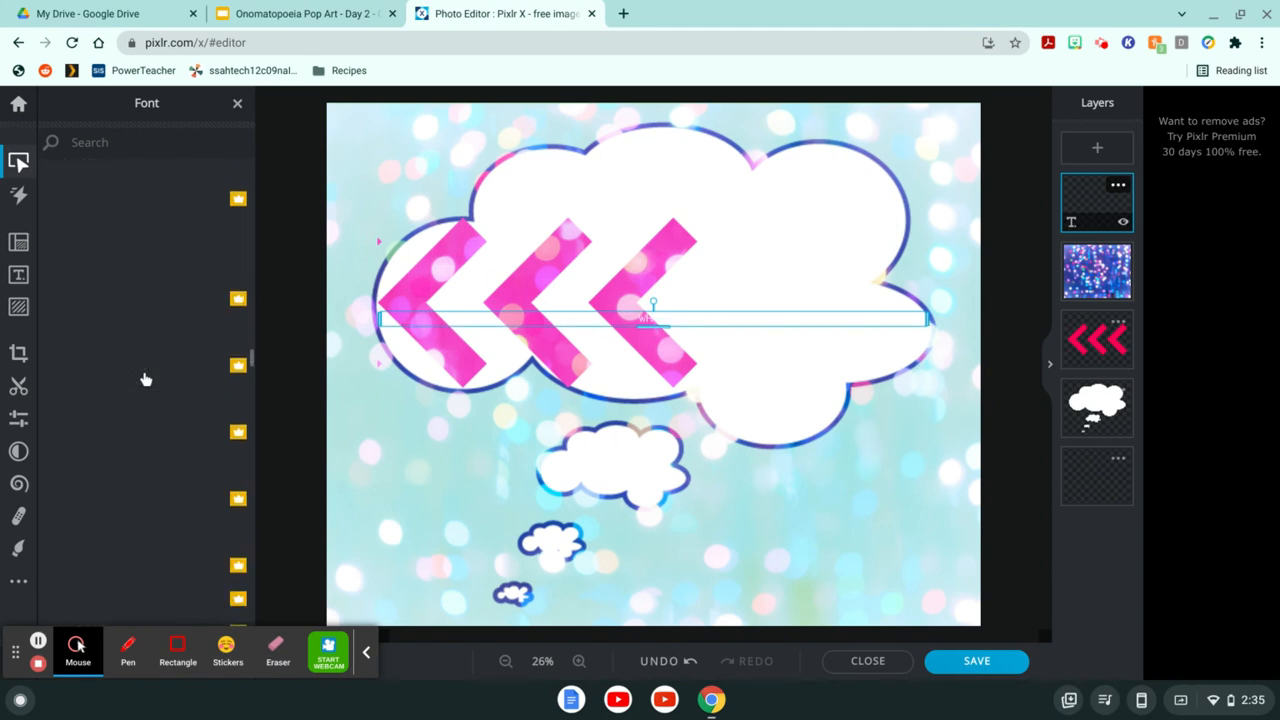
{"action": "scroll", "coordinate": [145, 390], "scroll_direction": "up", "scroll_amount": 5}
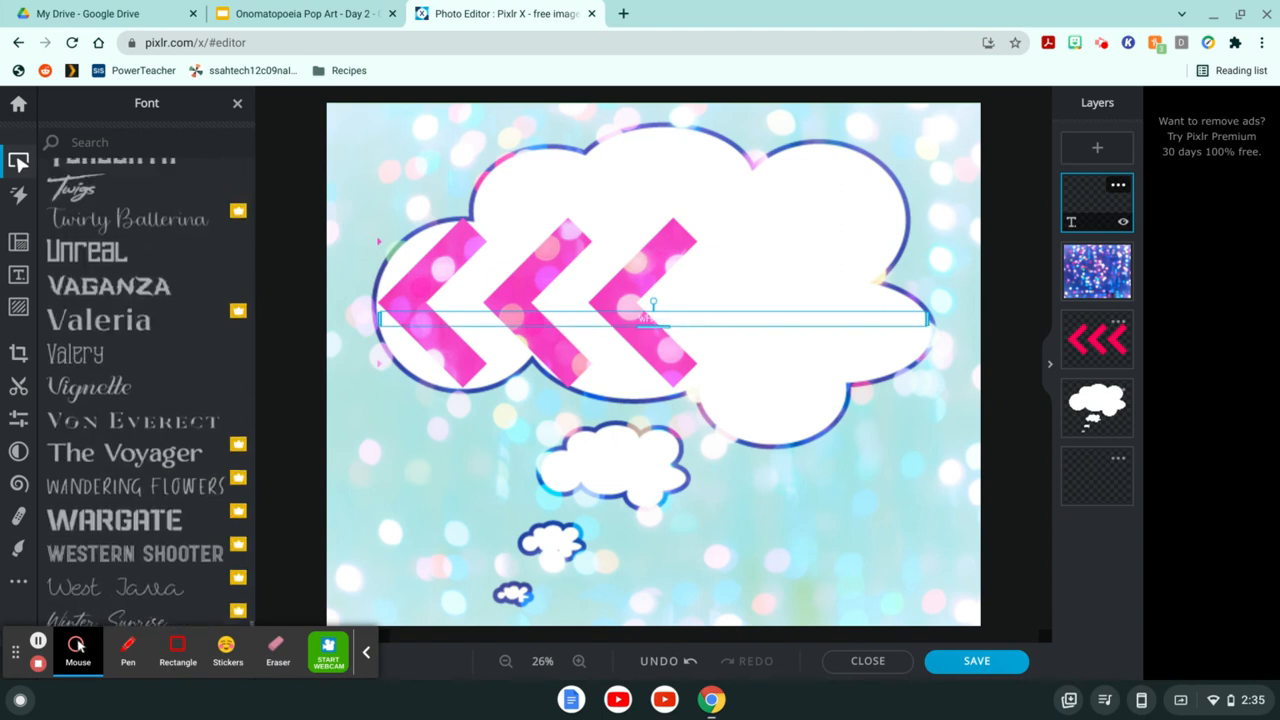
{"action": "scroll", "coordinate": [147, 390], "scroll_direction": "up", "scroll_amount": 7}
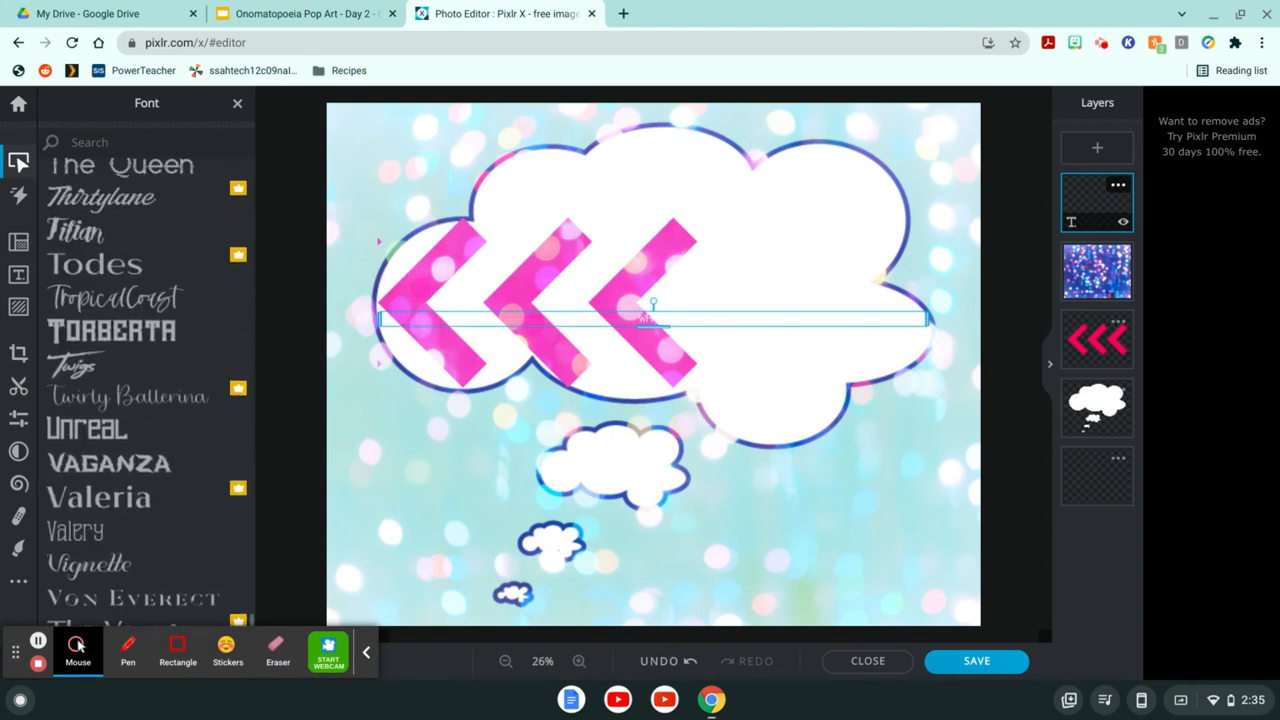
{"action": "scroll", "coordinate": [147, 390], "scroll_direction": "up", "scroll_amount": 5}
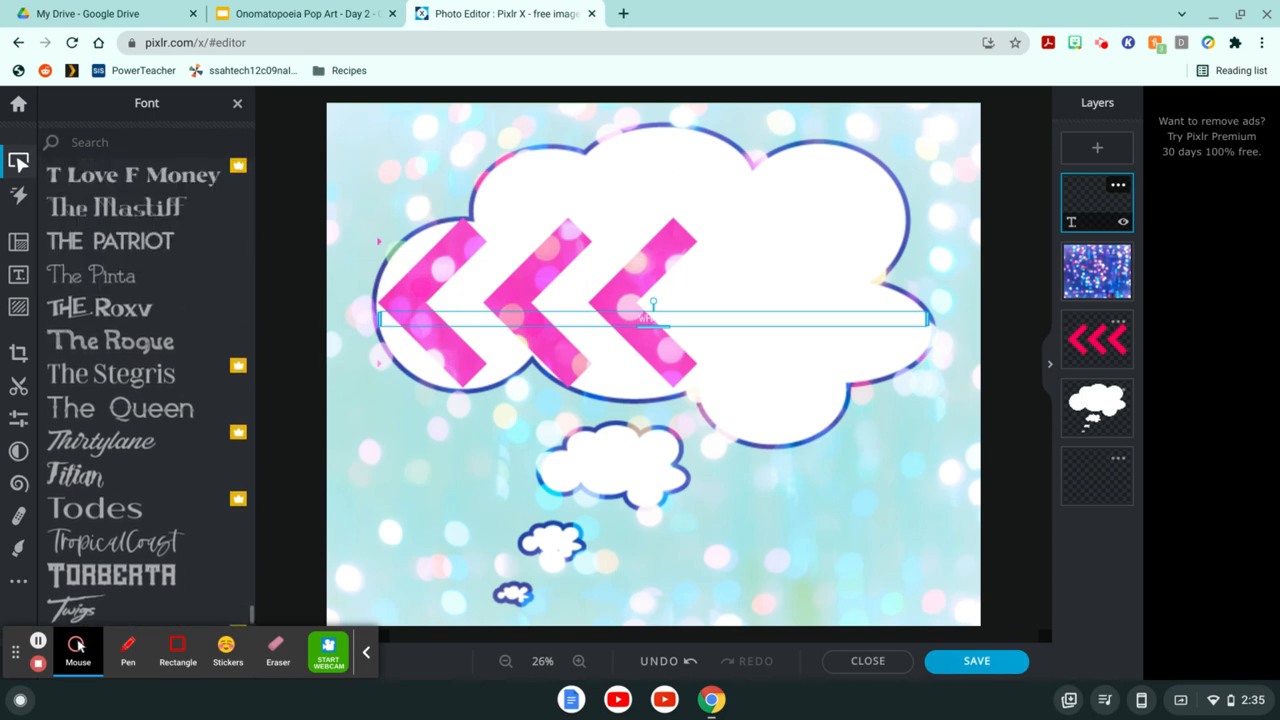
{"action": "scroll", "coordinate": [147, 390], "scroll_direction": "up", "scroll_amount": 5}
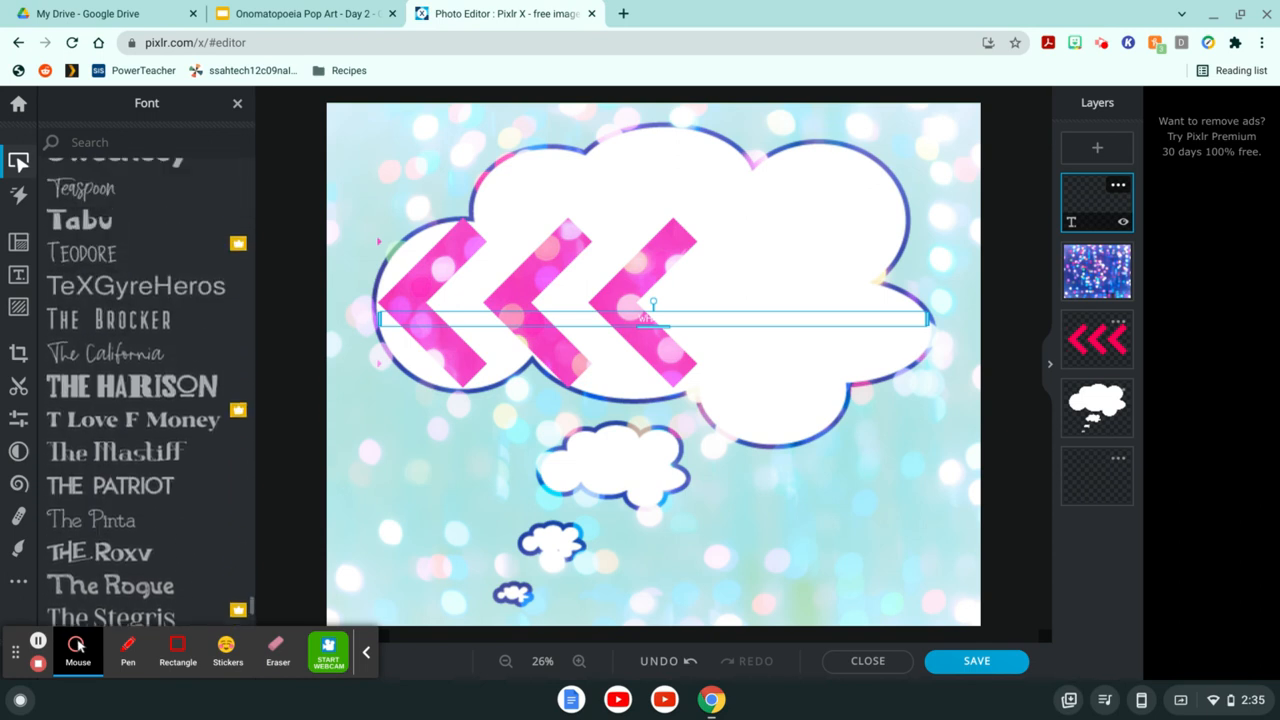
{"action": "scroll", "coordinate": [147, 390], "scroll_direction": "up", "scroll_amount": 1}
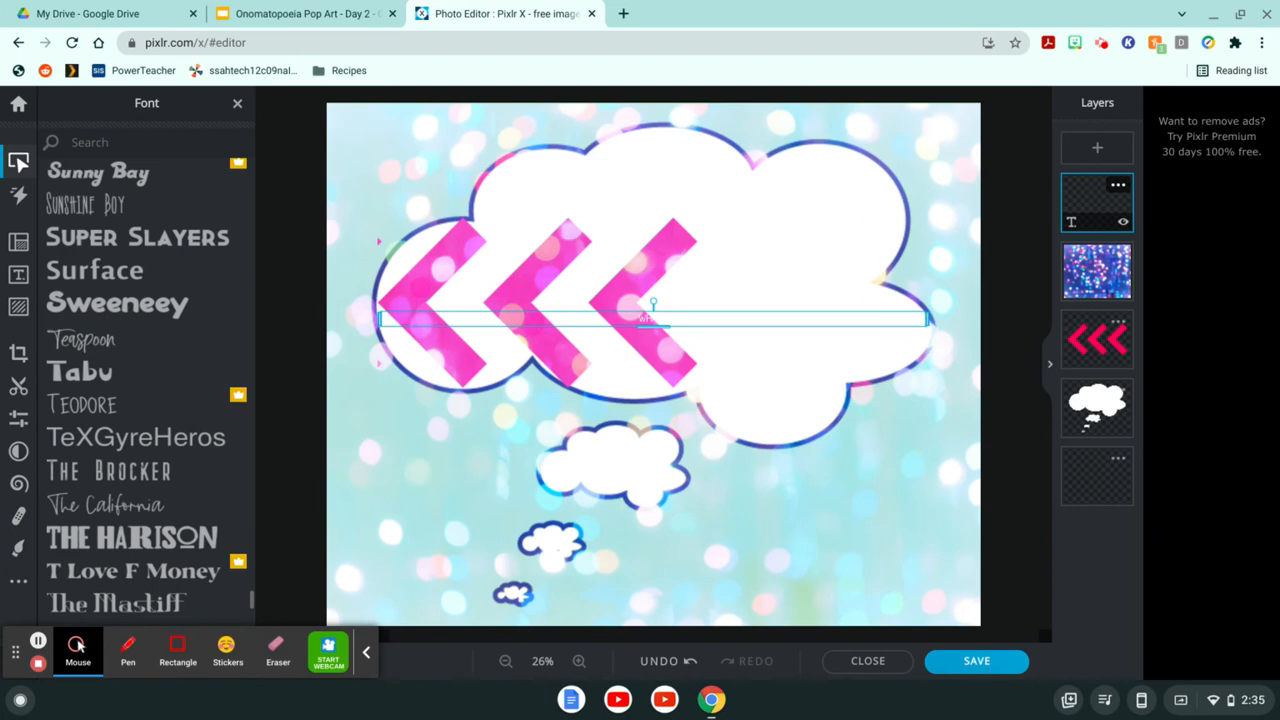
{"action": "left_click", "coordinate": [145, 373]}
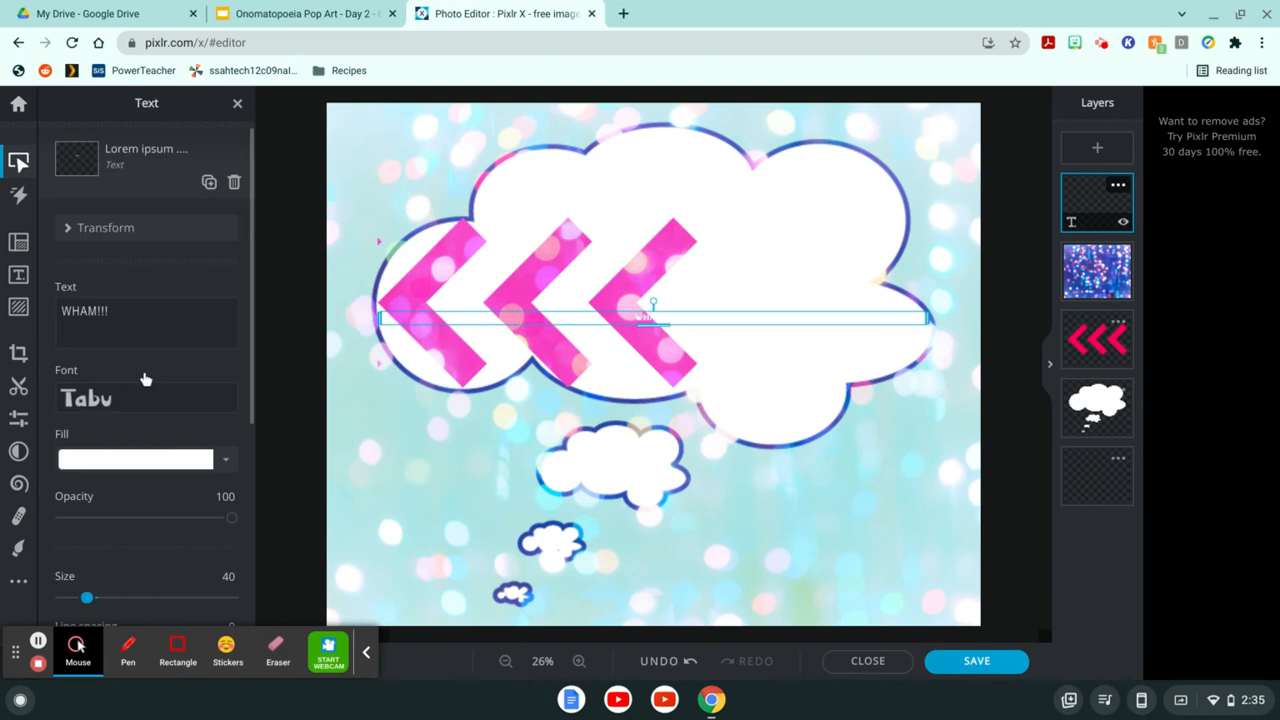
Fill the "WHAM!!!" text with a strong, saturated blue
{"action": "left_click", "coordinate": [229, 461]}
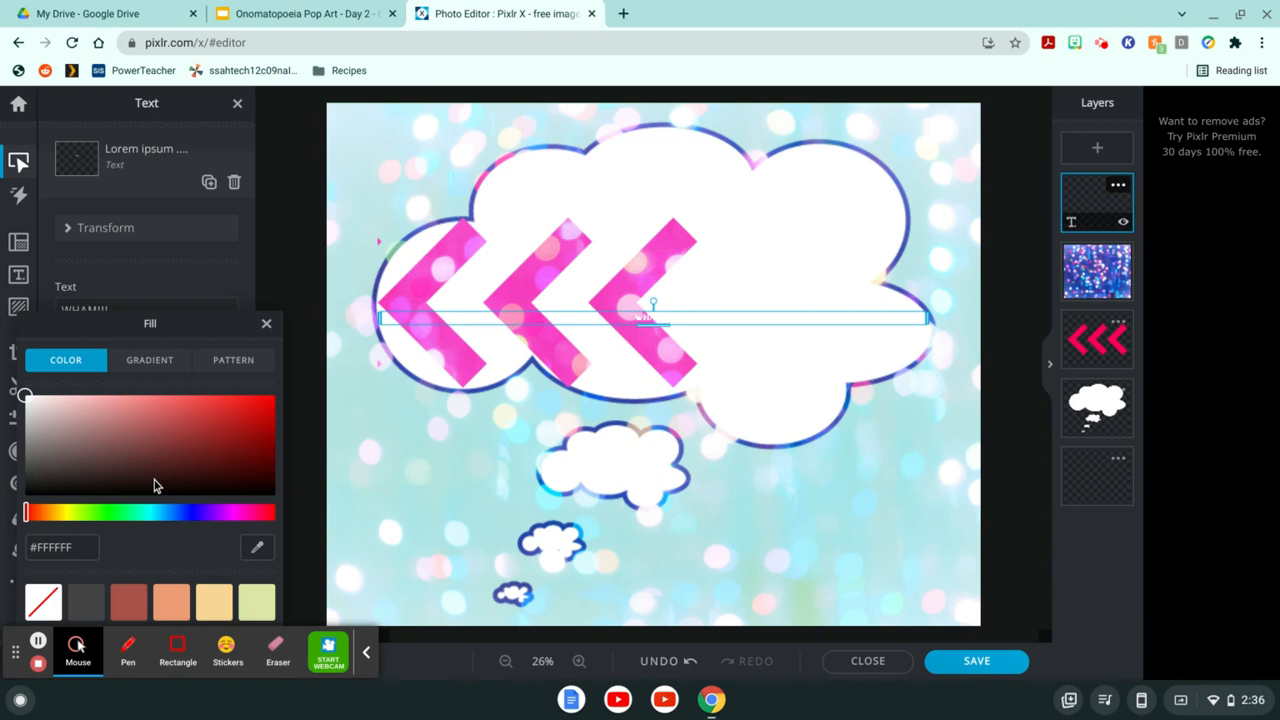
{"action": "left_click", "coordinate": [192, 513]}
{"action": "left_click", "coordinate": [208, 445]}
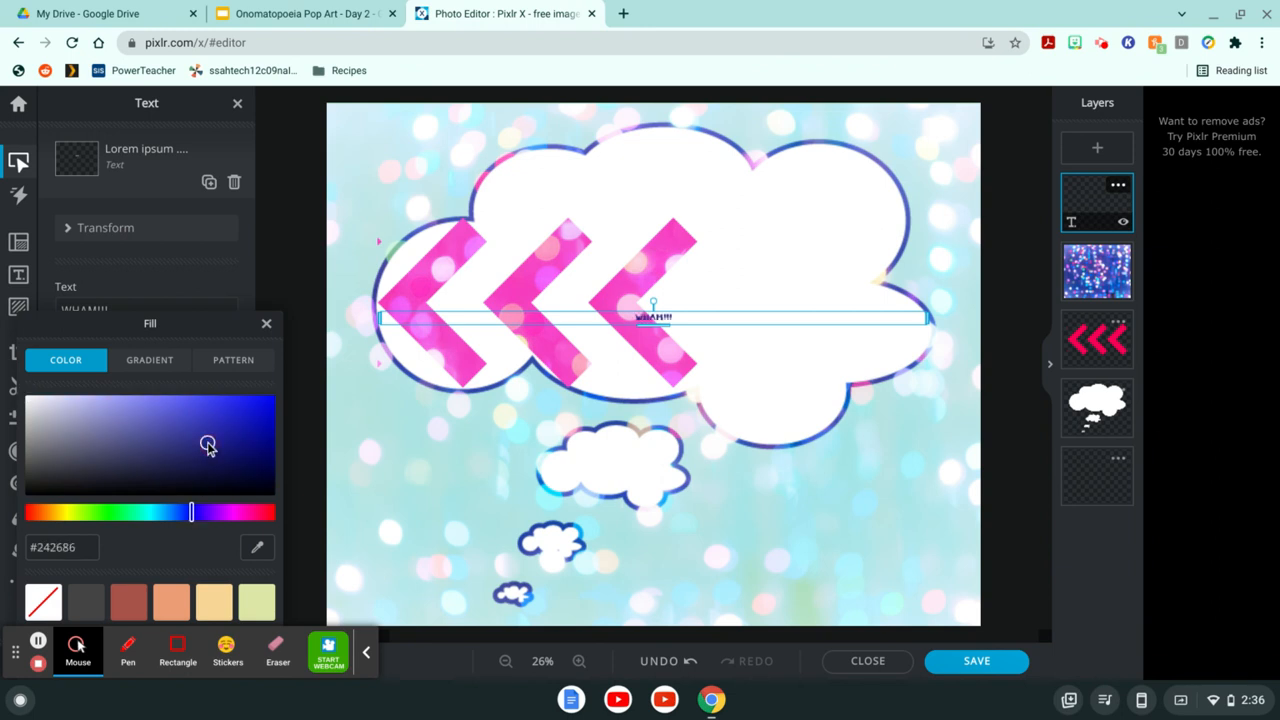
{"action": "left_click", "coordinate": [221, 421]}
{"action": "left_click", "coordinate": [249, 417]}
Look at the gradient and pattern fills and give the "WHAM!!!" text the pattern of alternating thick and thin vertical stripes
{"action": "left_click", "coordinate": [163, 362]}
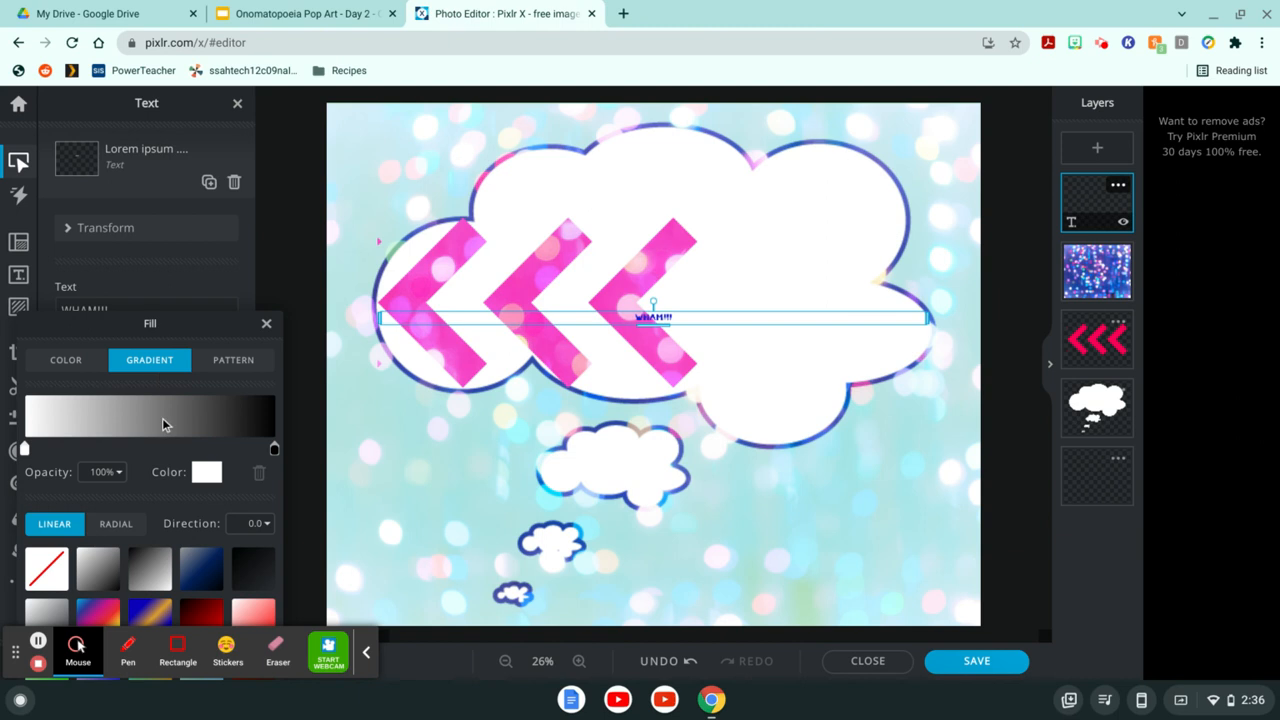
{"action": "left_click", "coordinate": [222, 367]}
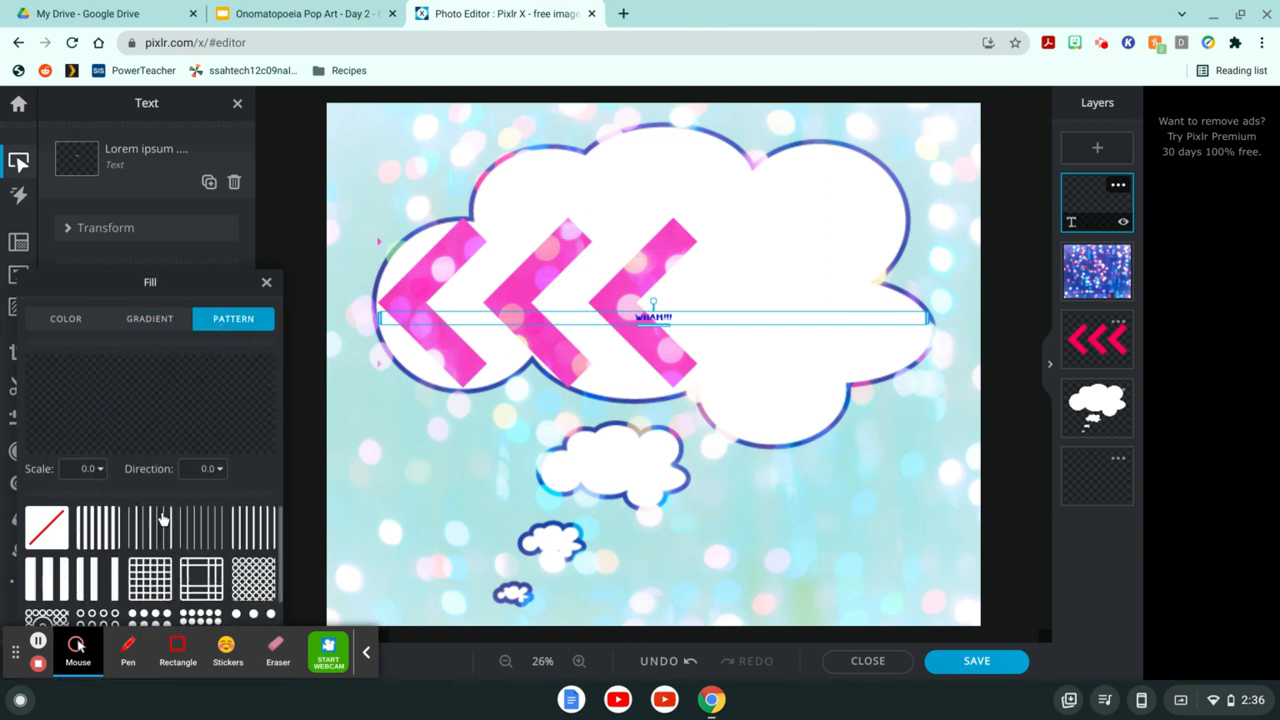
{"action": "scroll", "coordinate": [150, 590], "scroll_direction": "down", "scroll_amount": 3}
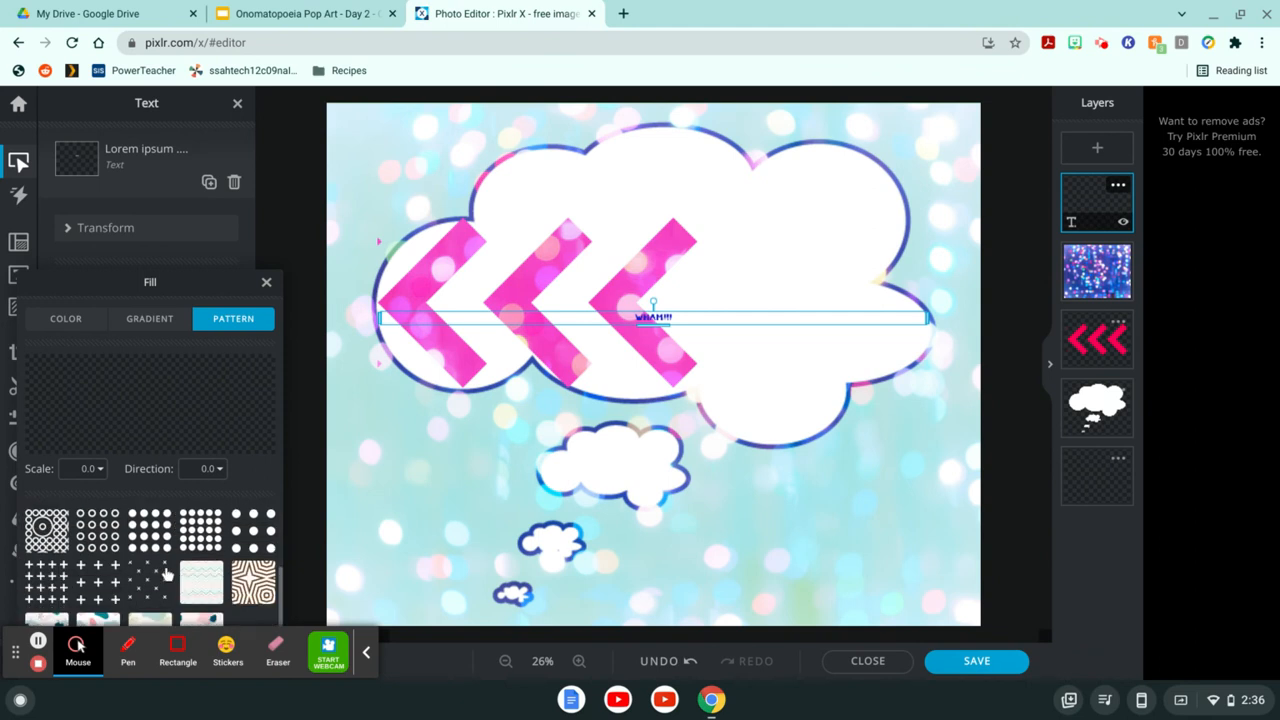
{"action": "scroll", "coordinate": [166, 573], "scroll_direction": "up", "scroll_amount": 3}
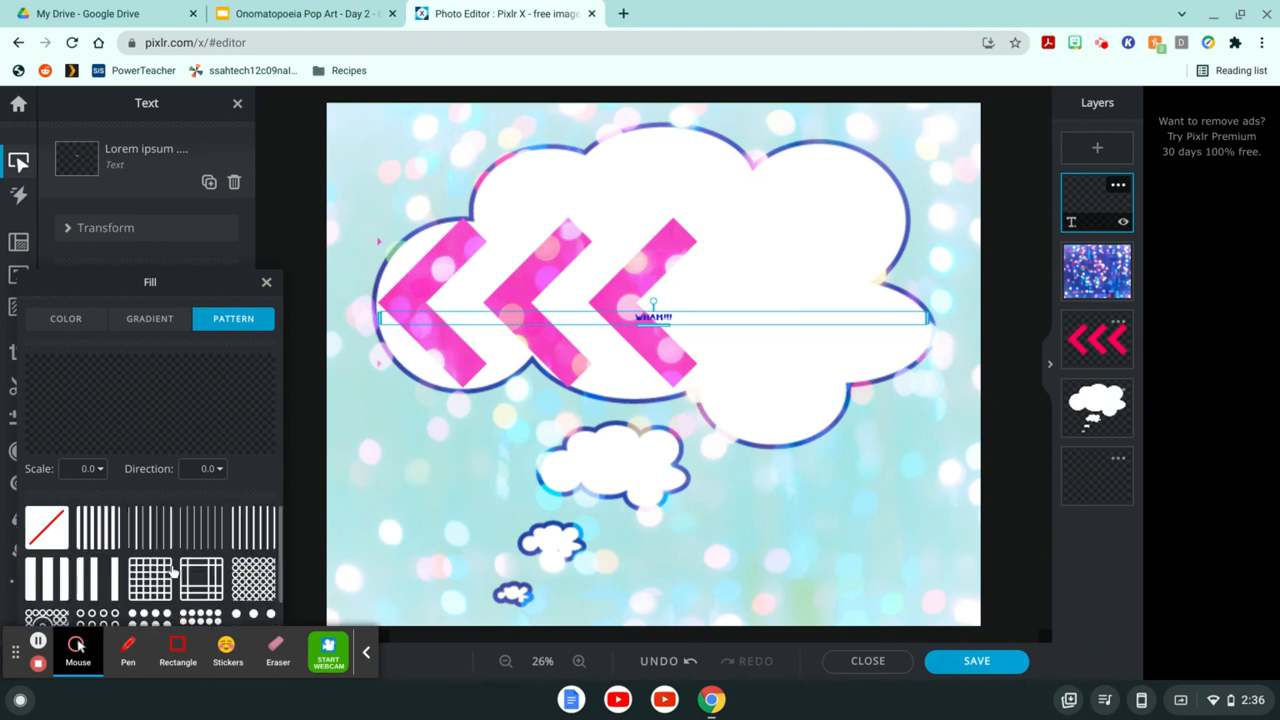
{"action": "left_click", "coordinate": [157, 540]}
{"action": "left_click", "coordinate": [265, 284]}
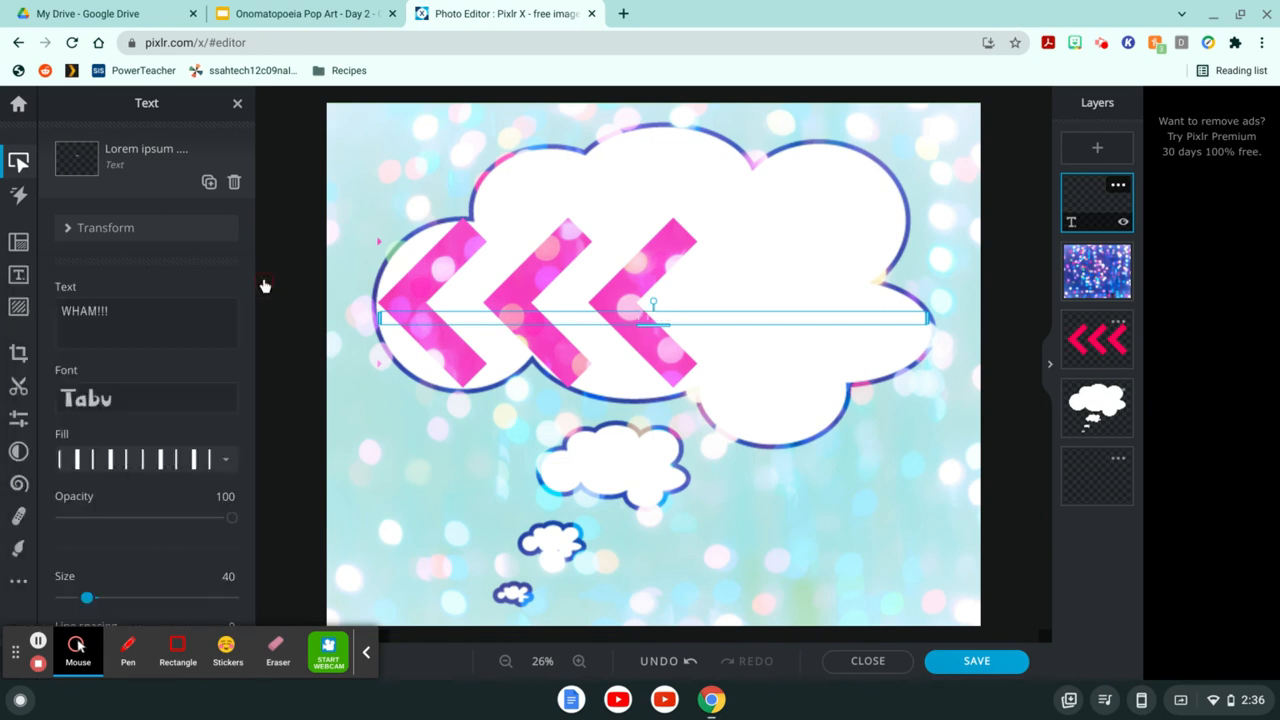
Look through the "WHAM!!!" text's settings for size, spacing, alignment, style, background, outline and shadow
{"action": "scroll", "coordinate": [143, 477], "scroll_direction": "down", "scroll_amount": 4}
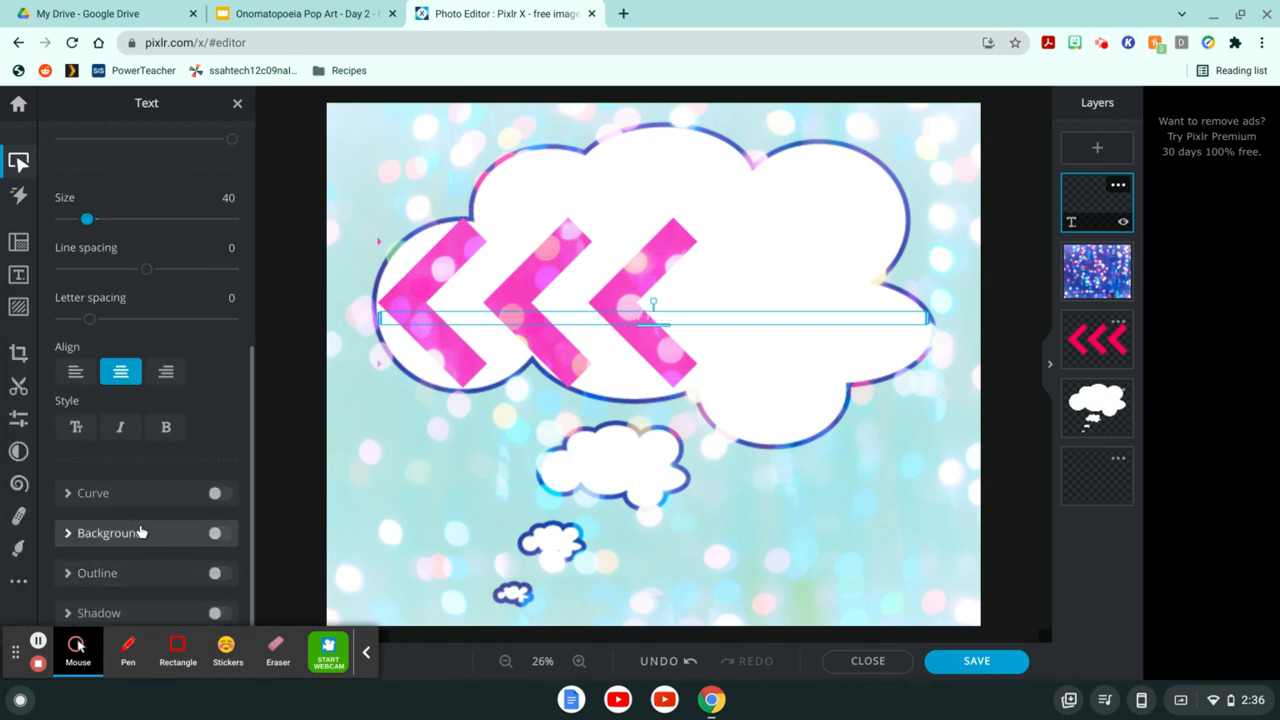
{"action": "scroll", "coordinate": [140, 523], "scroll_direction": "up", "scroll_amount": 4}
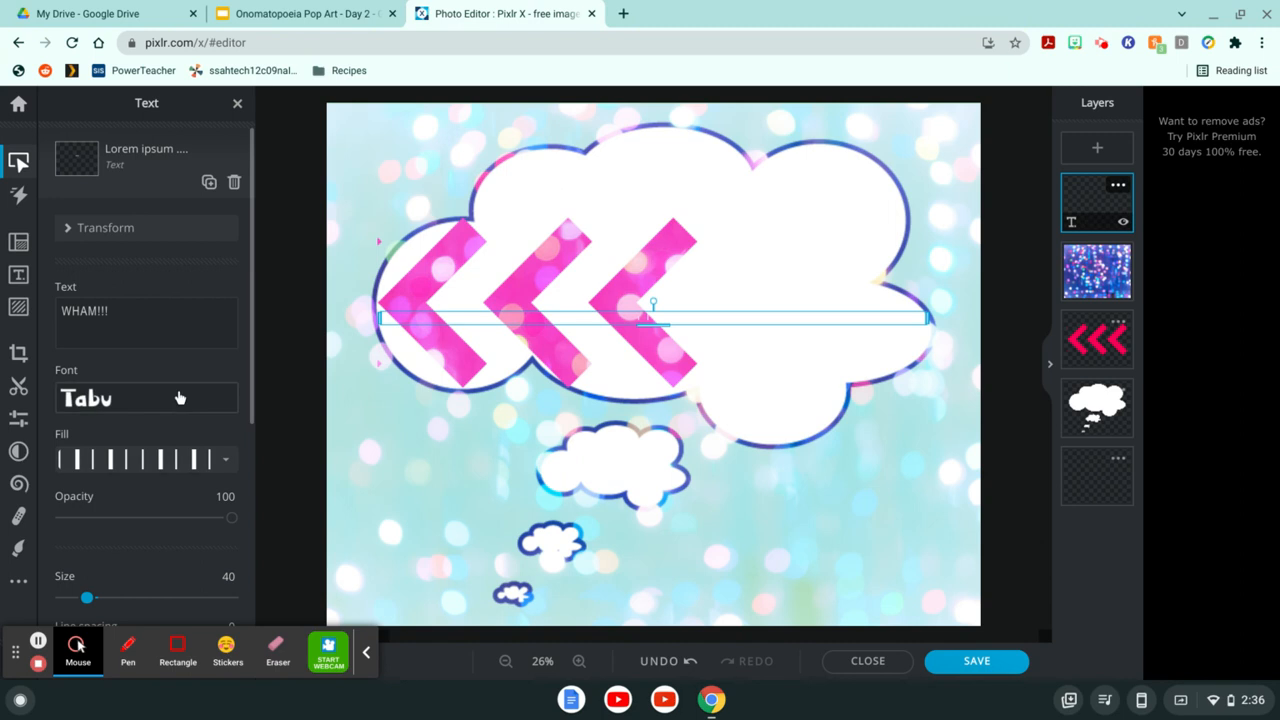
{"action": "scroll", "coordinate": [200, 303], "scroll_direction": "down", "scroll_amount": 1}
{"action": "scroll", "coordinate": [203, 300], "scroll_direction": "down", "scroll_amount": 1}
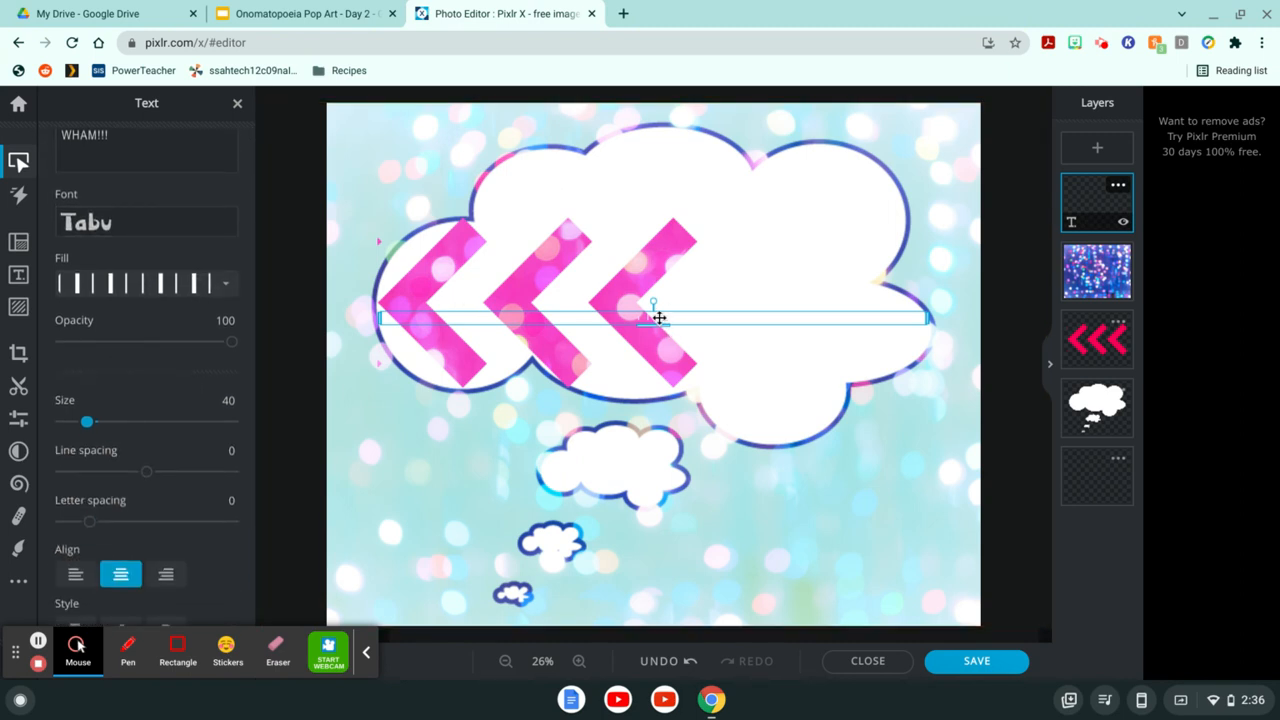
{"action": "scroll", "coordinate": [119, 369], "scroll_direction": "up", "scroll_amount": 1}
{"action": "scroll", "coordinate": [119, 369], "scroll_direction": "down", "scroll_amount": 3}
{"action": "scroll", "coordinate": [119, 369], "scroll_direction": "up", "scroll_amount": 3}
{"action": "scroll", "coordinate": [119, 369], "scroll_direction": "up", "scroll_amount": 1}
Replace the striped pattern fill of the "WHAM!!!" text with the solid blue #1A1AD5
{"action": "left_click", "coordinate": [226, 434]}
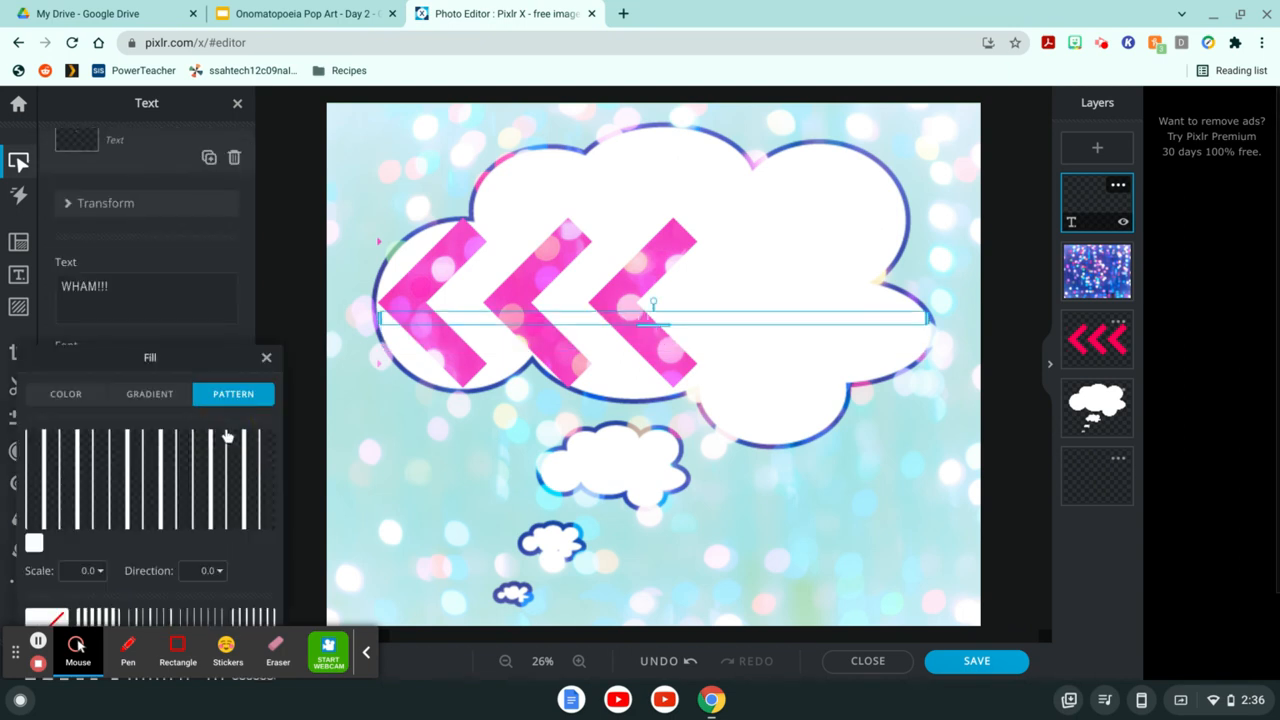
{"action": "left_click", "coordinate": [92, 396]}
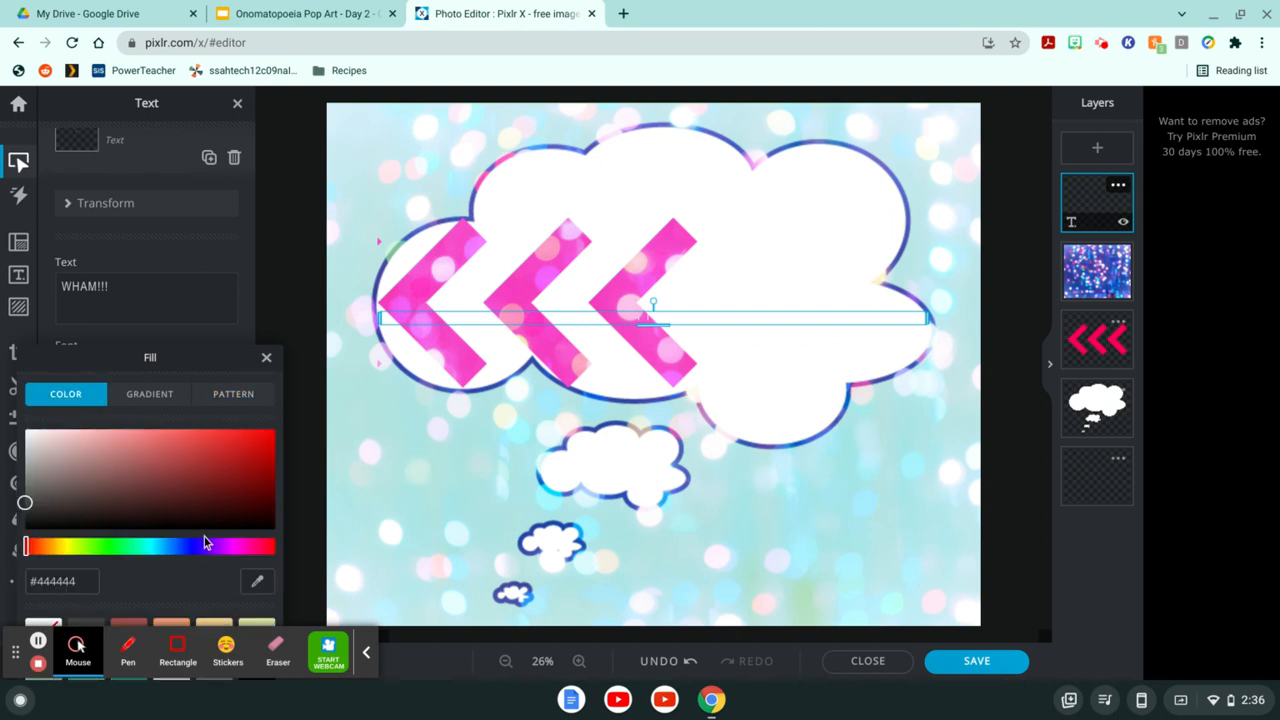
{"action": "left_click", "coordinate": [193, 545]}
{"action": "left_click", "coordinate": [244, 448]}
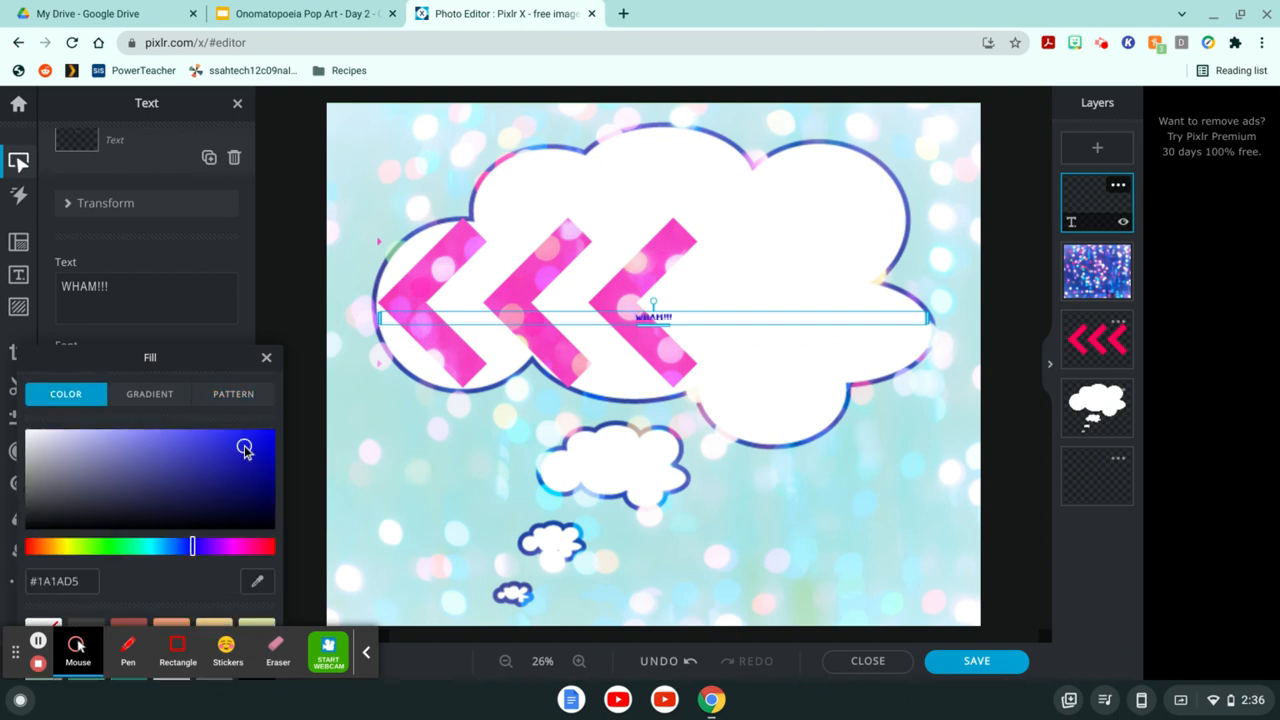
{"action": "left_click", "coordinate": [180, 260]}
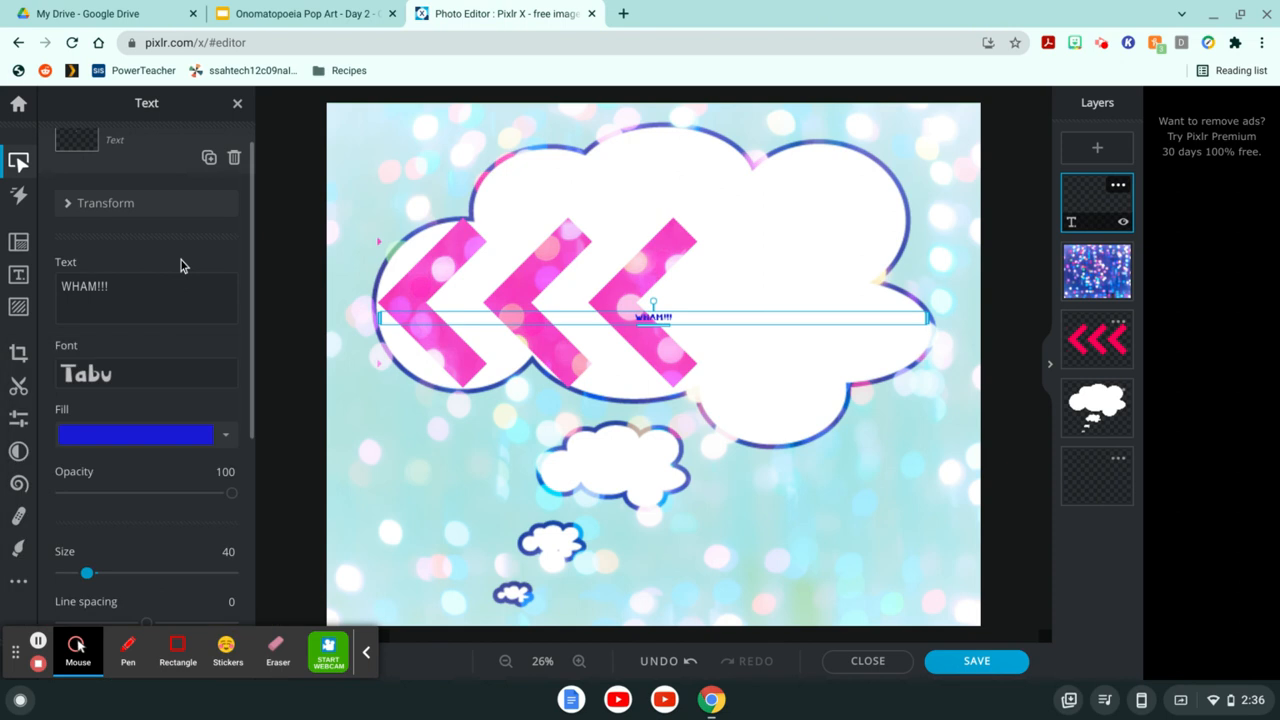
Enlarge the "WHAM!!!" text to size 590
{"action": "scroll", "coordinate": [181, 262], "scroll_direction": "down", "scroll_amount": 3}
{"action": "scroll", "coordinate": [181, 260], "scroll_direction": "down", "scroll_amount": 3}
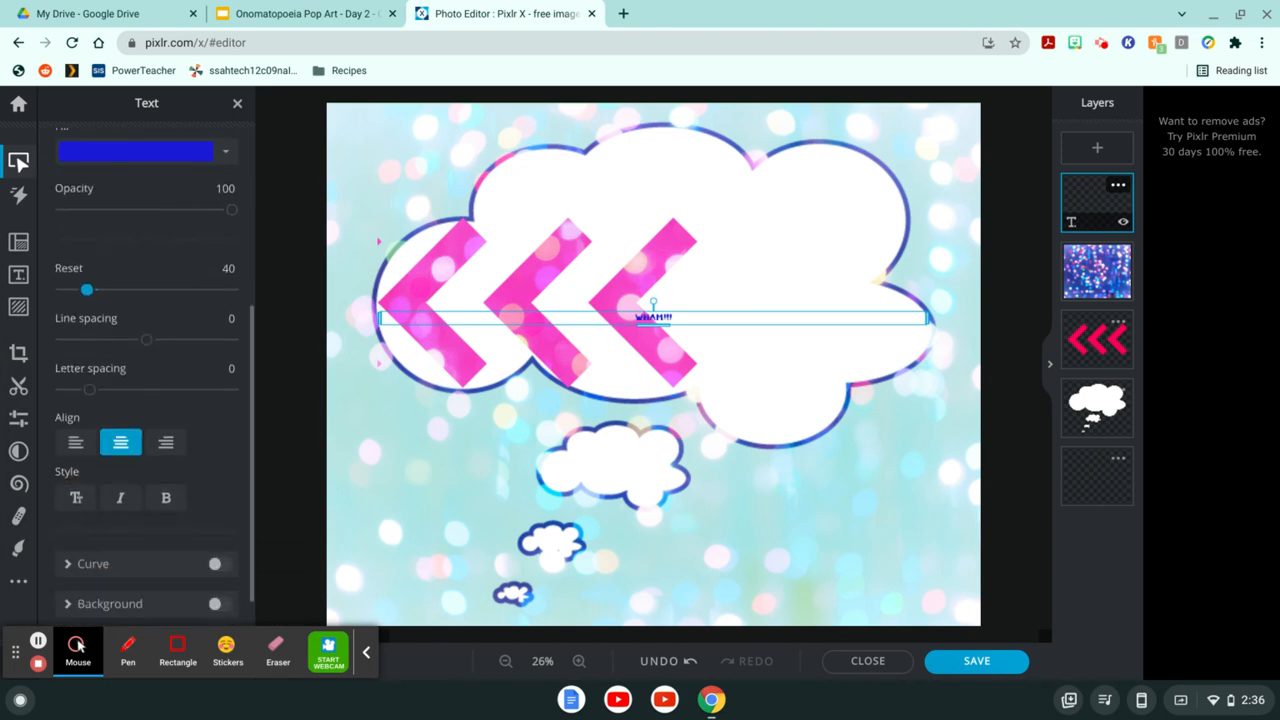
{"action": "left_click_drag", "start_coordinate": [87, 262], "coordinate": [186, 298]}
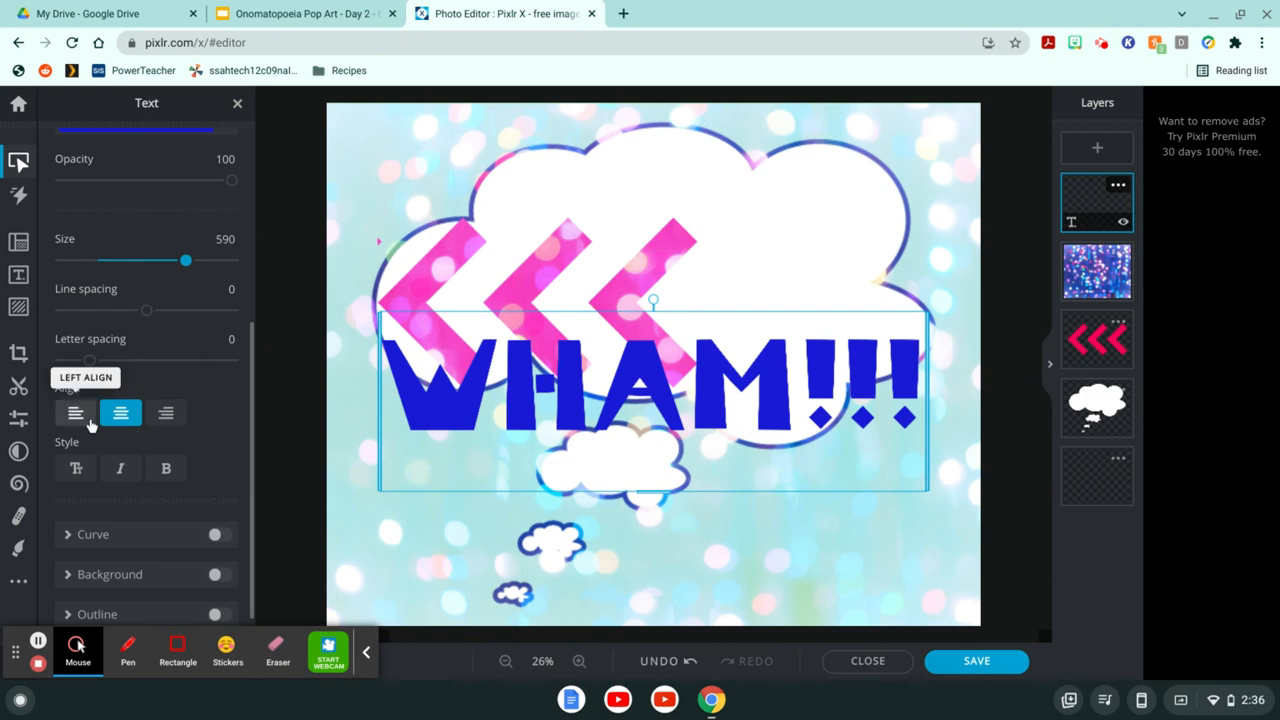
Curve the "WHAM!!!" text with the Circle option, comparing it with the Half option
{"action": "scroll", "coordinate": [225, 530], "scroll_direction": "down", "scroll_amount": 1}
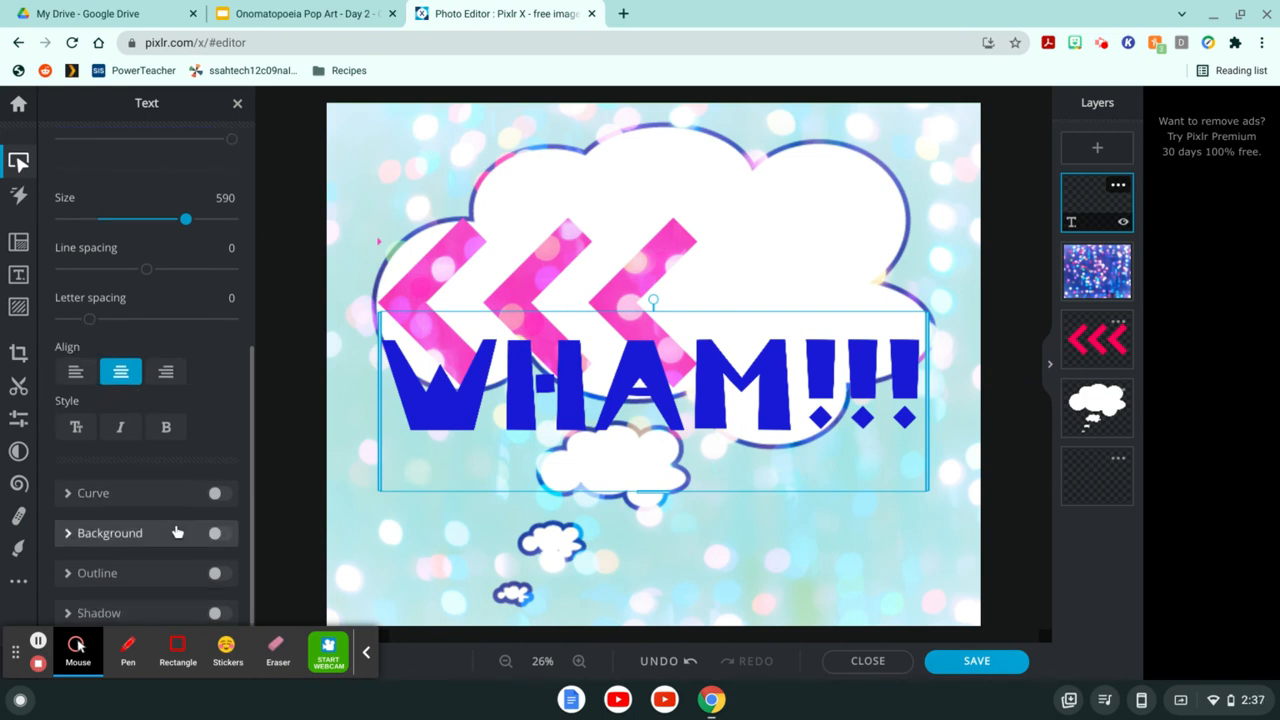
{"action": "left_click", "coordinate": [219, 493]}
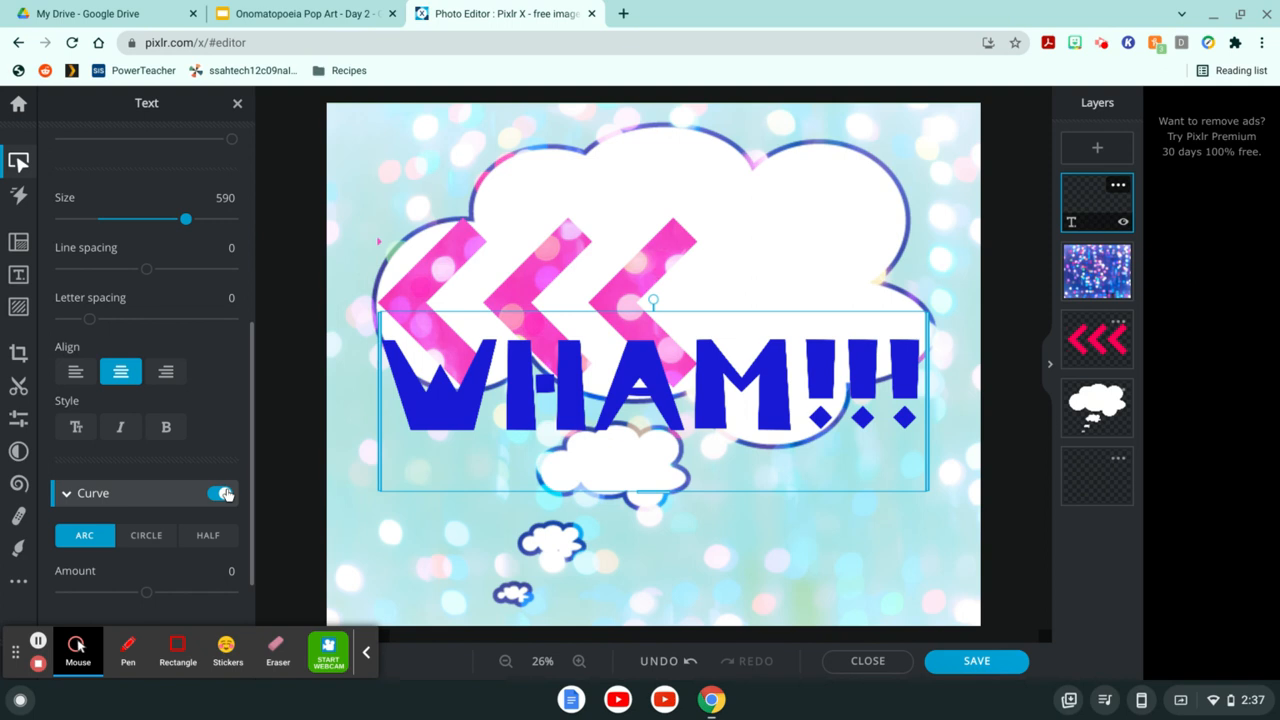
{"action": "left_click", "coordinate": [163, 533]}
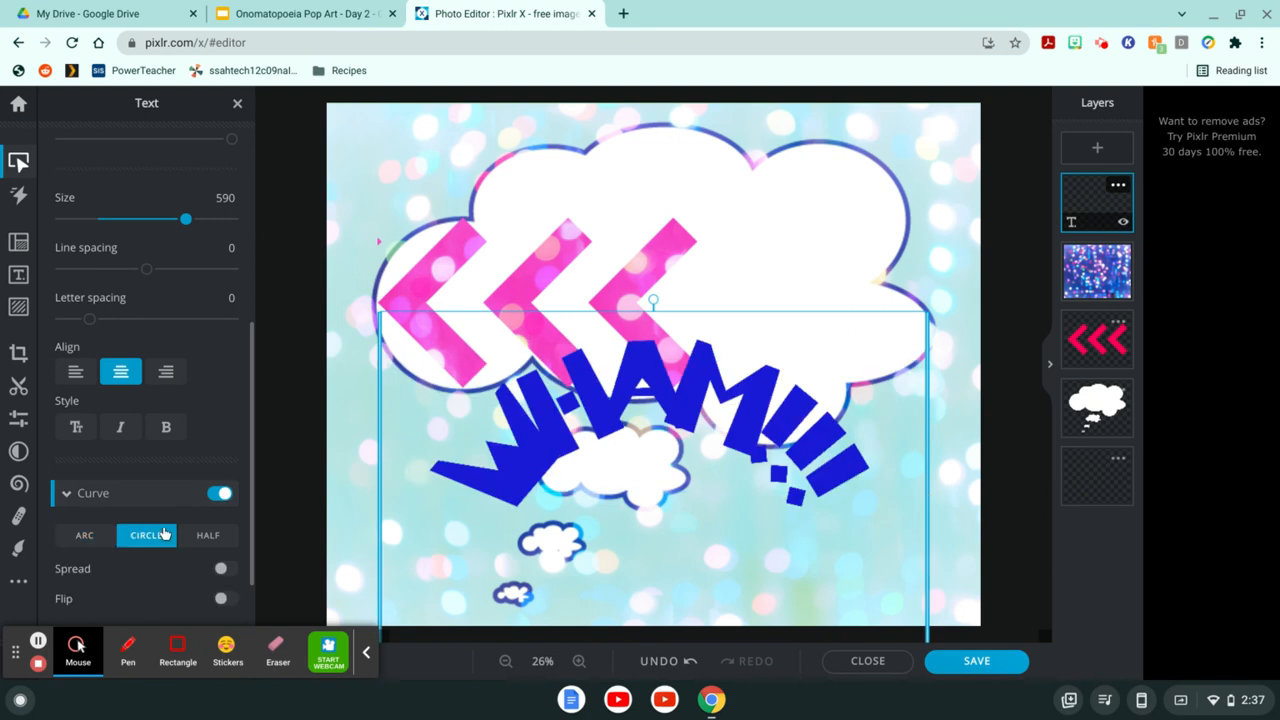
{"action": "left_click", "coordinate": [205, 536]}
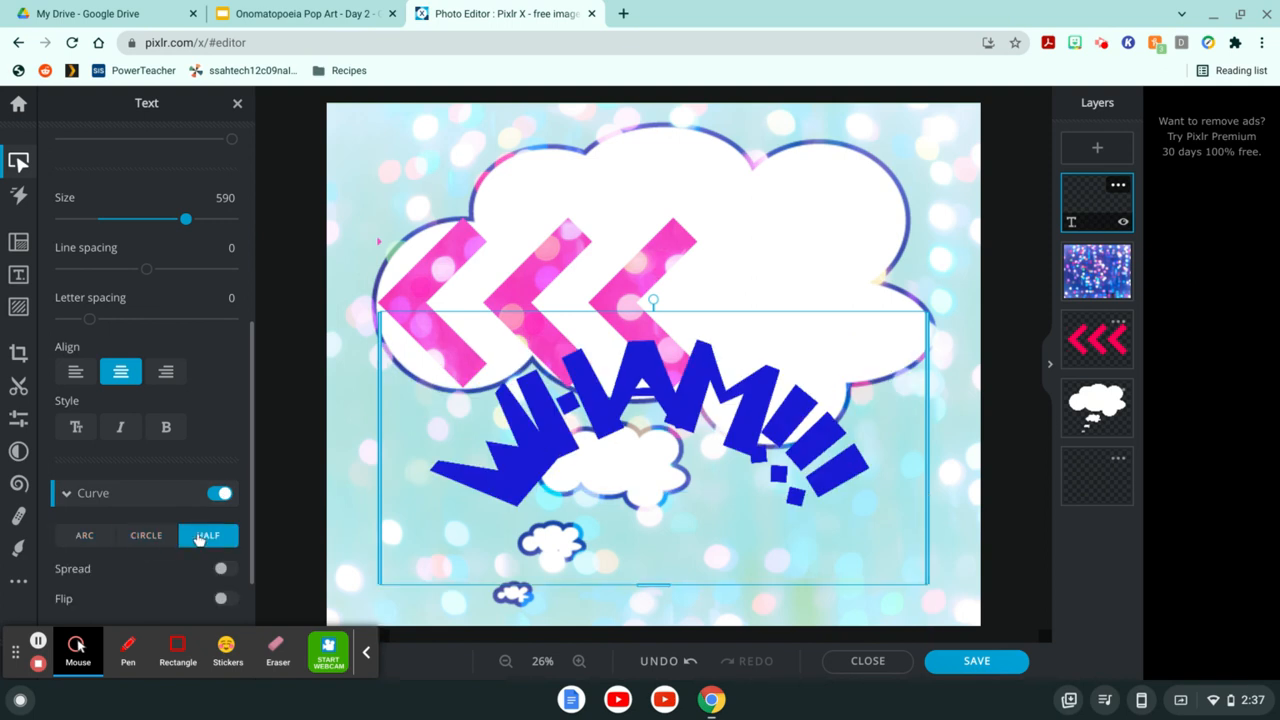
{"action": "left_click", "coordinate": [148, 537]}
{"action": "scroll", "coordinate": [190, 513], "scroll_direction": "down", "scroll_amount": 2}
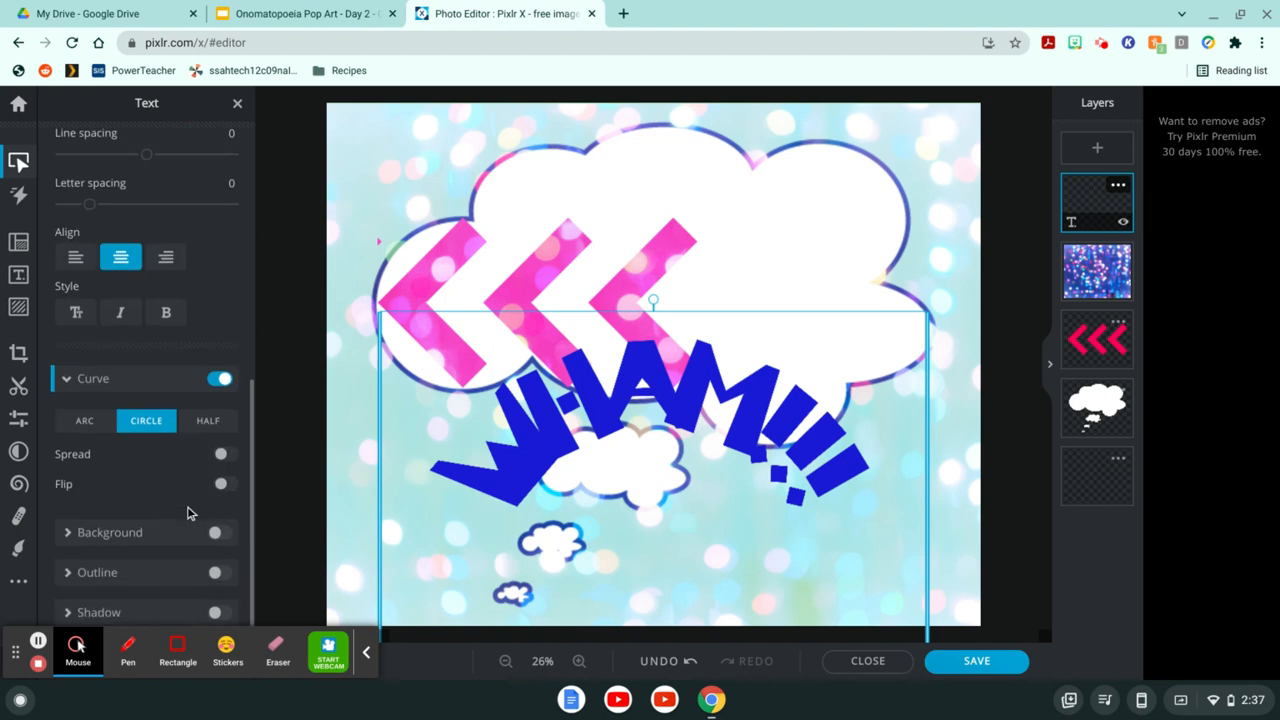
Try the Spread and Flip options on the circular curve of the "WHAM!!!" text and turn both off again
{"action": "left_click", "coordinate": [227, 454]}
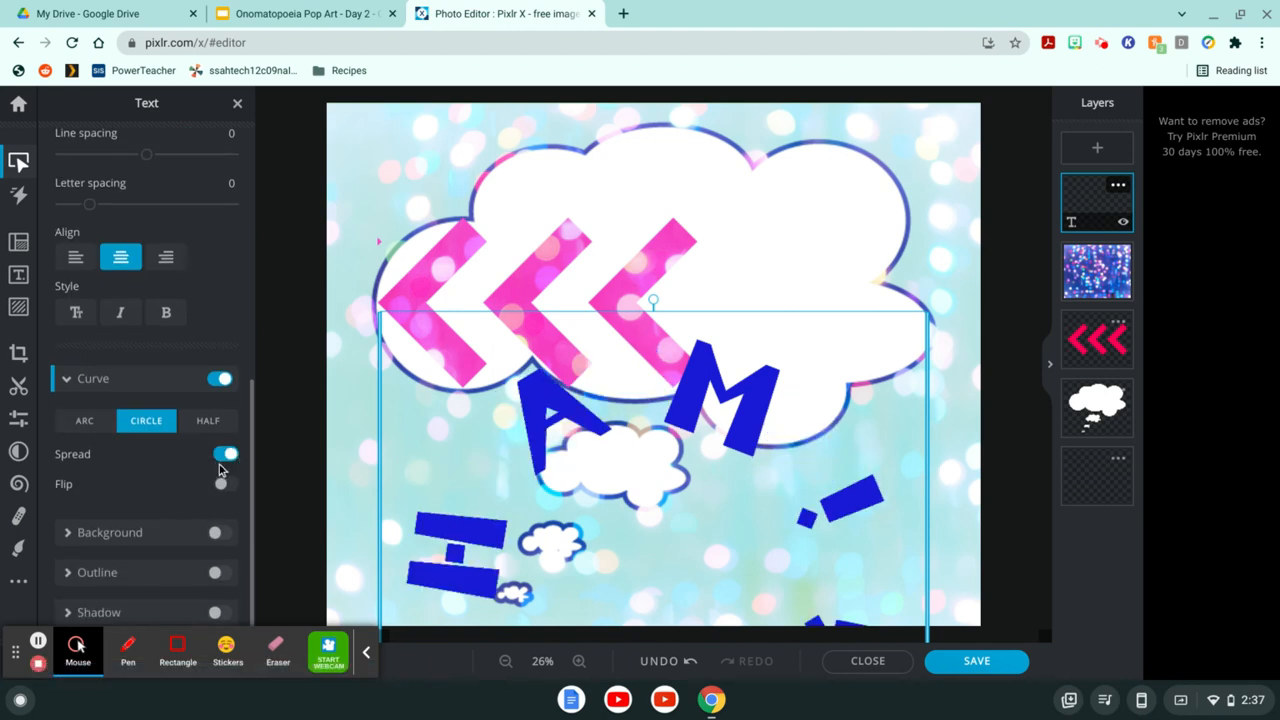
{"action": "left_click", "coordinate": [224, 456]}
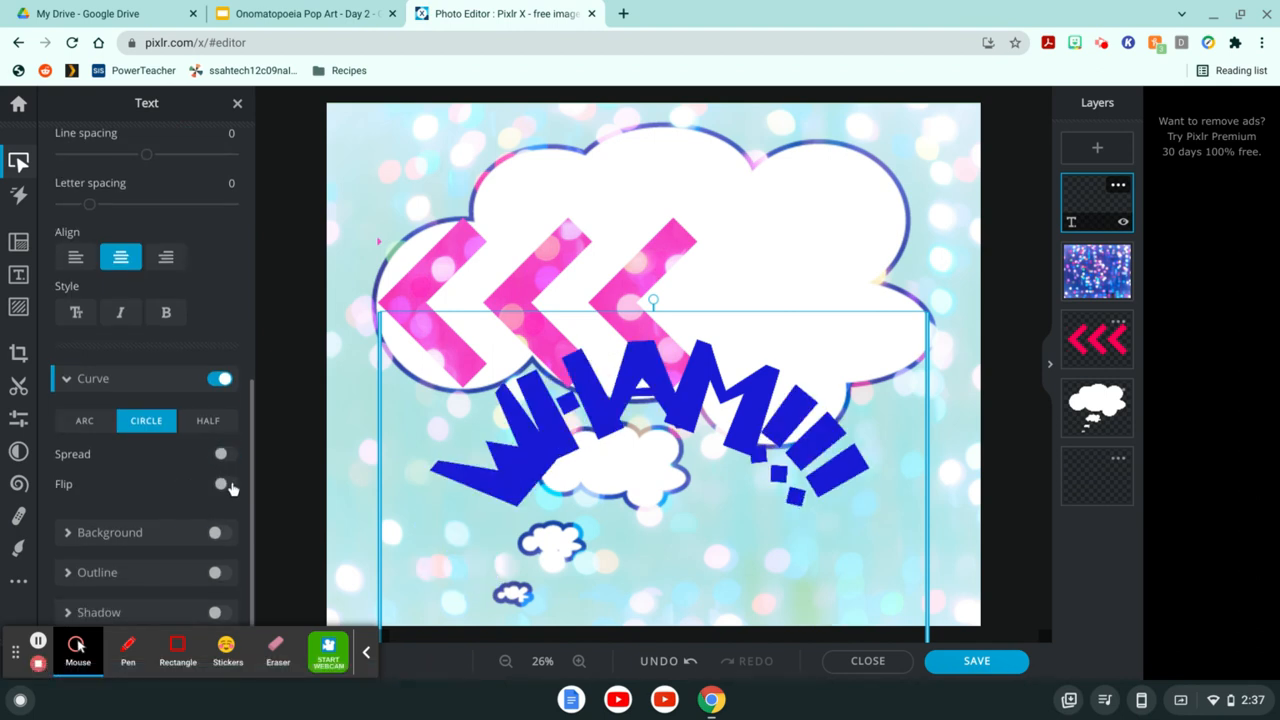
{"action": "left_click", "coordinate": [225, 485]}
{"action": "left_click", "coordinate": [226, 486]}
Try a full background behind the "WHAM!!!" text and turn it off again
{"action": "left_click", "coordinate": [220, 532]}
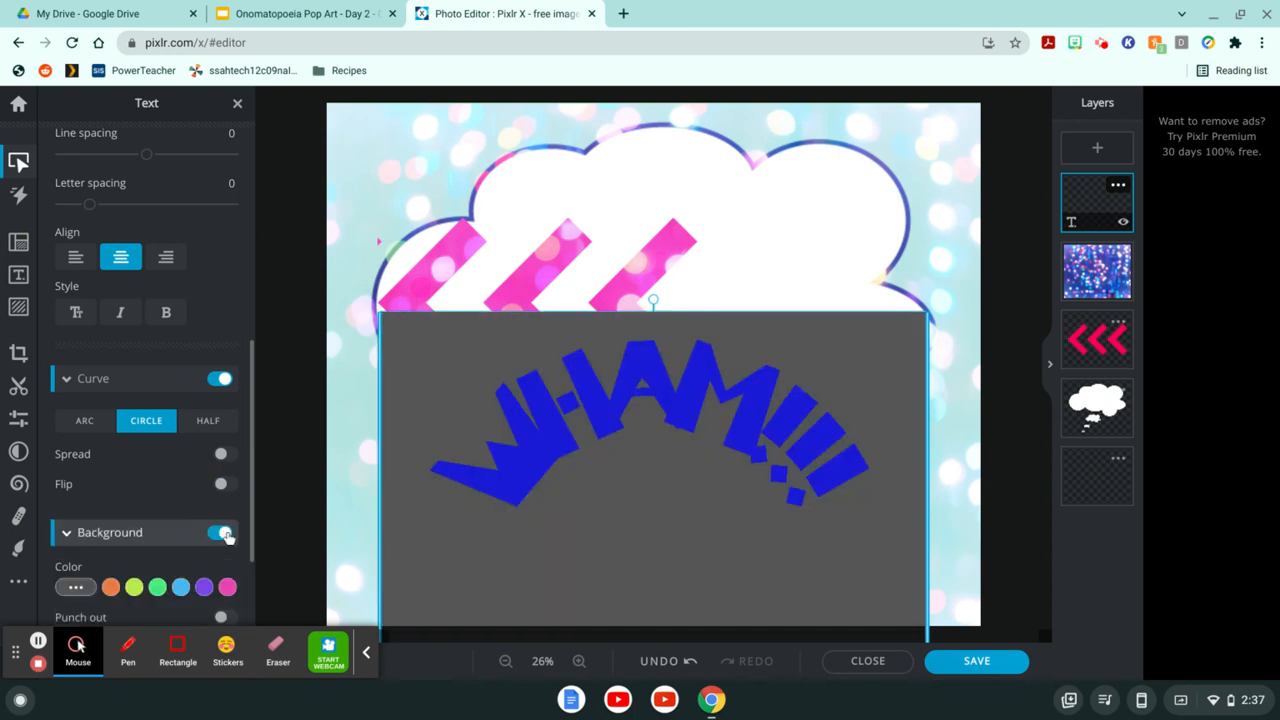
{"action": "scroll", "coordinate": [190, 557], "scroll_direction": "down", "scroll_amount": 1}
{"action": "scroll", "coordinate": [190, 557], "scroll_direction": "down", "scroll_amount": 1}
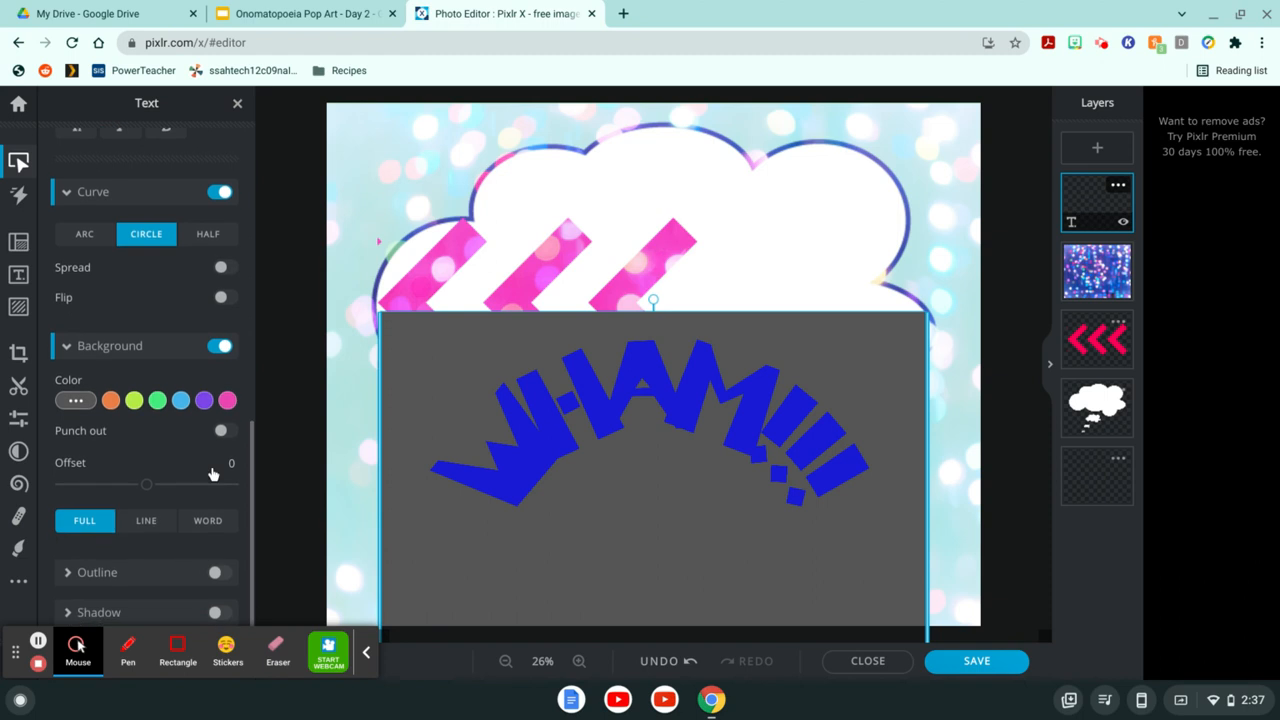
{"action": "left_click", "coordinate": [216, 348]}
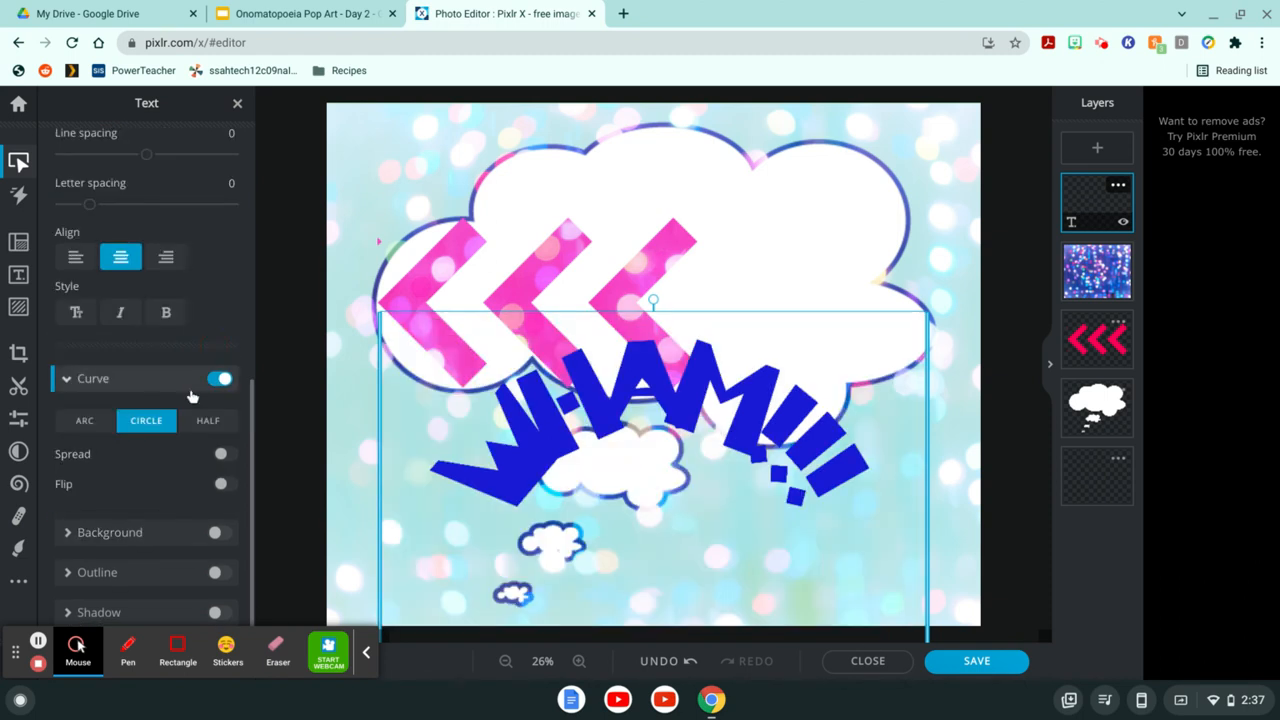
Add a dark grey outline and a shadow to the "WHAM!!!" text, trying the outline's Punch out option on the way
{"action": "left_click", "coordinate": [215, 574]}
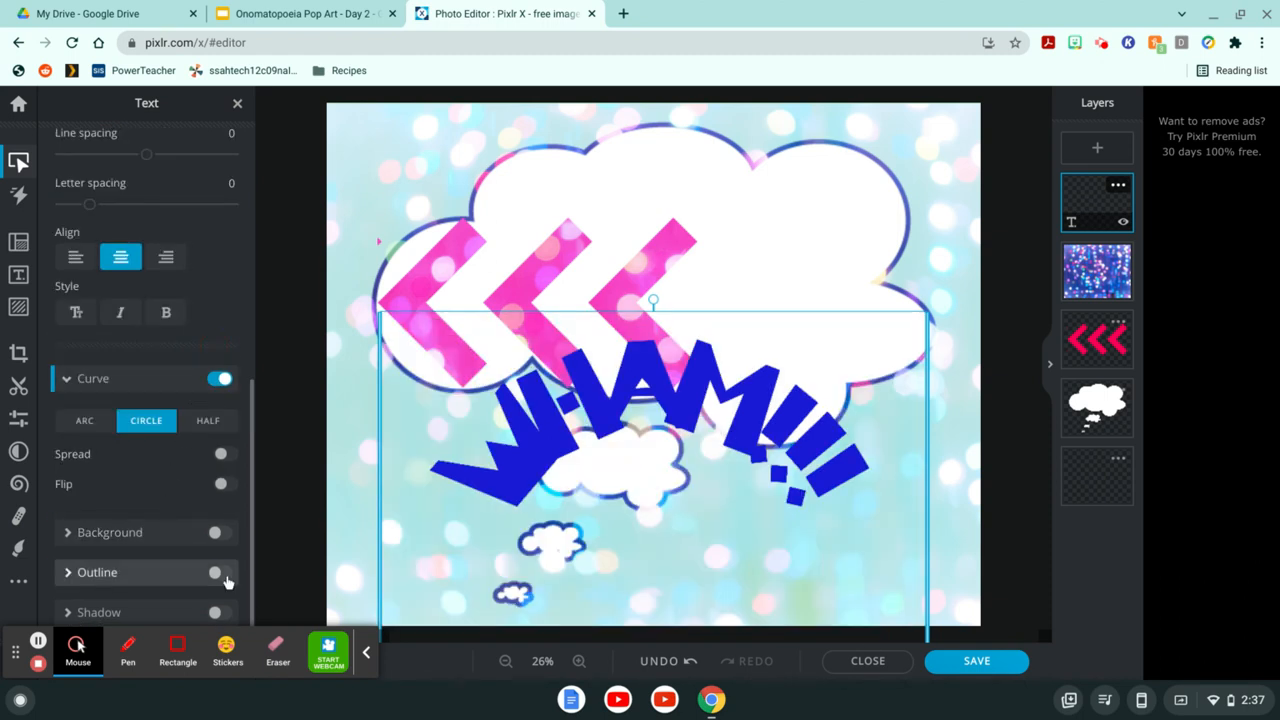
{"action": "scroll", "coordinate": [180, 587], "scroll_direction": "down", "scroll_amount": 3}
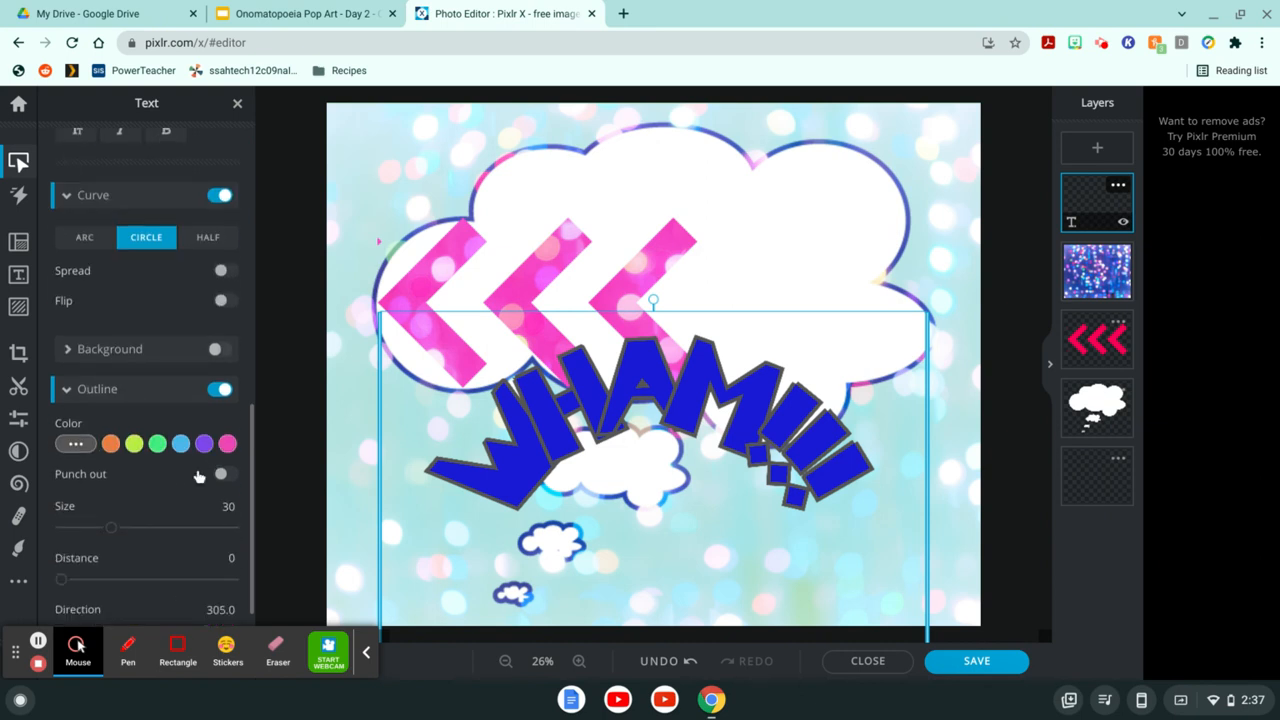
{"action": "scroll", "coordinate": [199, 476], "scroll_direction": "down", "scroll_amount": 1}
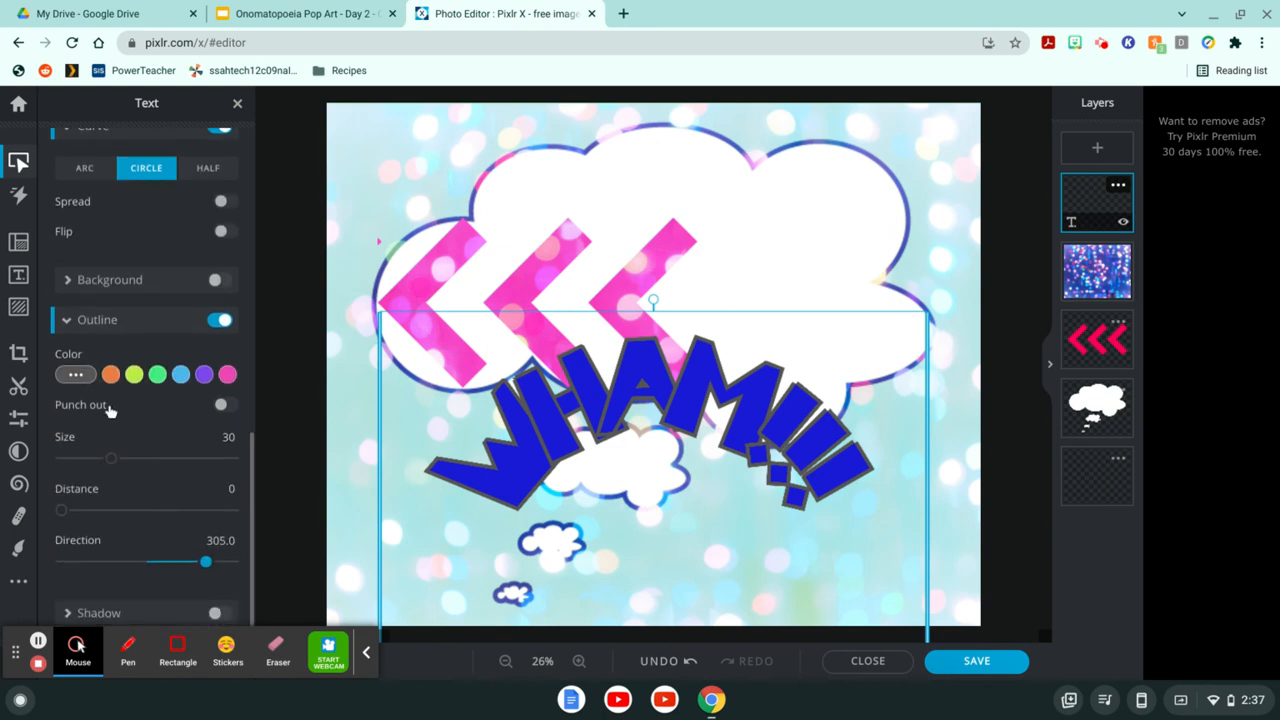
{"action": "left_click", "coordinate": [225, 407]}
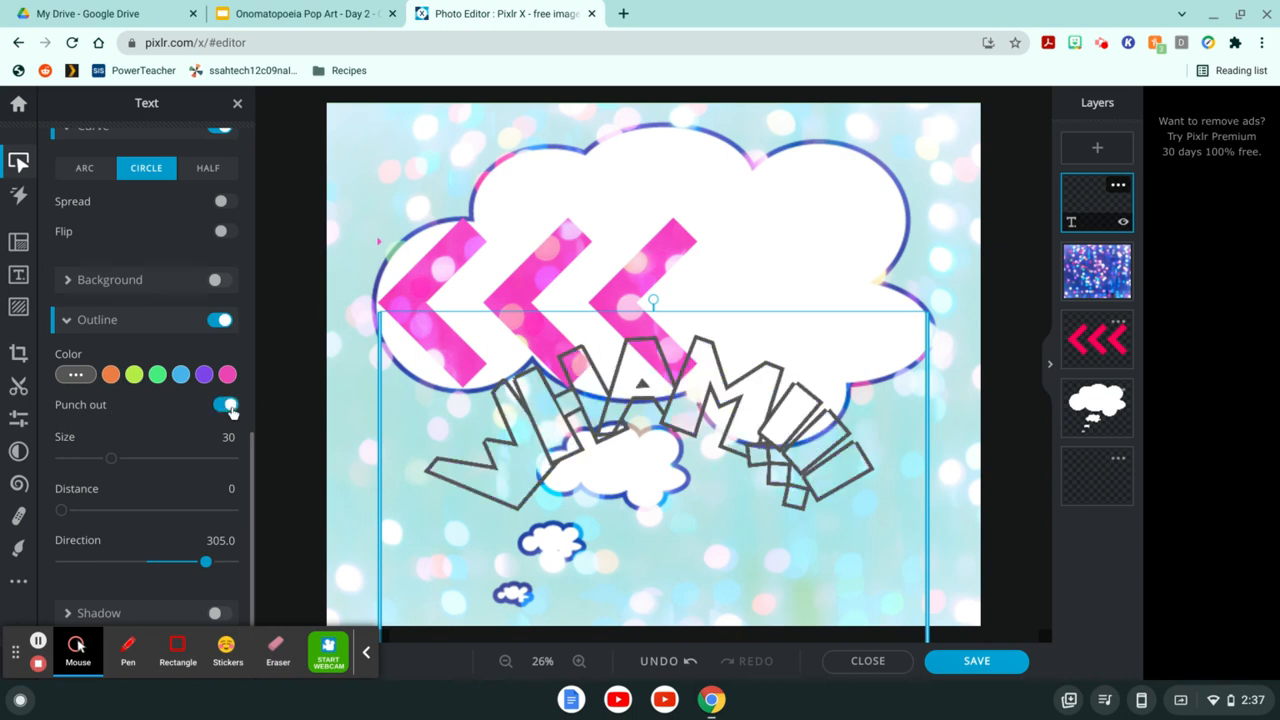
{"action": "left_click", "coordinate": [226, 406]}
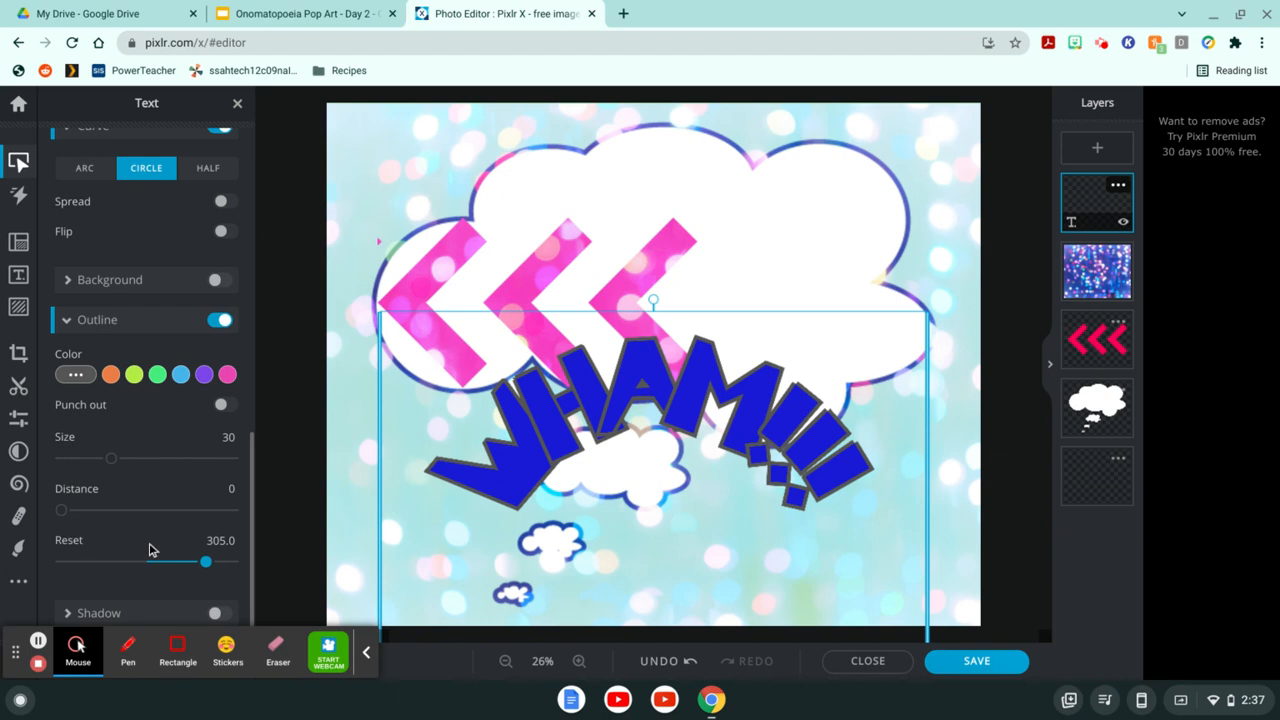
{"action": "left_click", "coordinate": [218, 613]}
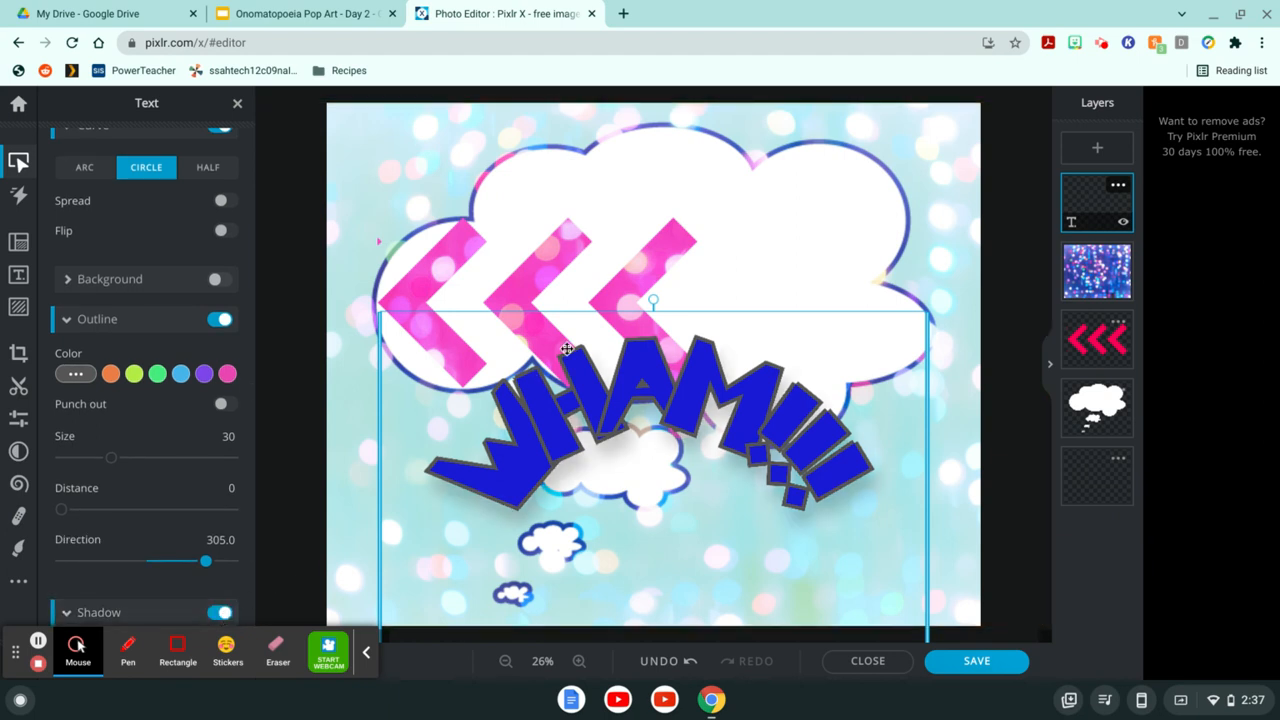
Move the curved "WHAM!!!" text up onto the large thought bubble, over the pink chevrons
{"action": "left_click", "coordinate": [579, 321]}
{"action": "left_click_drag", "start_coordinate": [579, 321], "coordinate": [582, 138]}
{"action": "left_click_drag", "start_coordinate": [571, 137], "coordinate": [577, 155]}
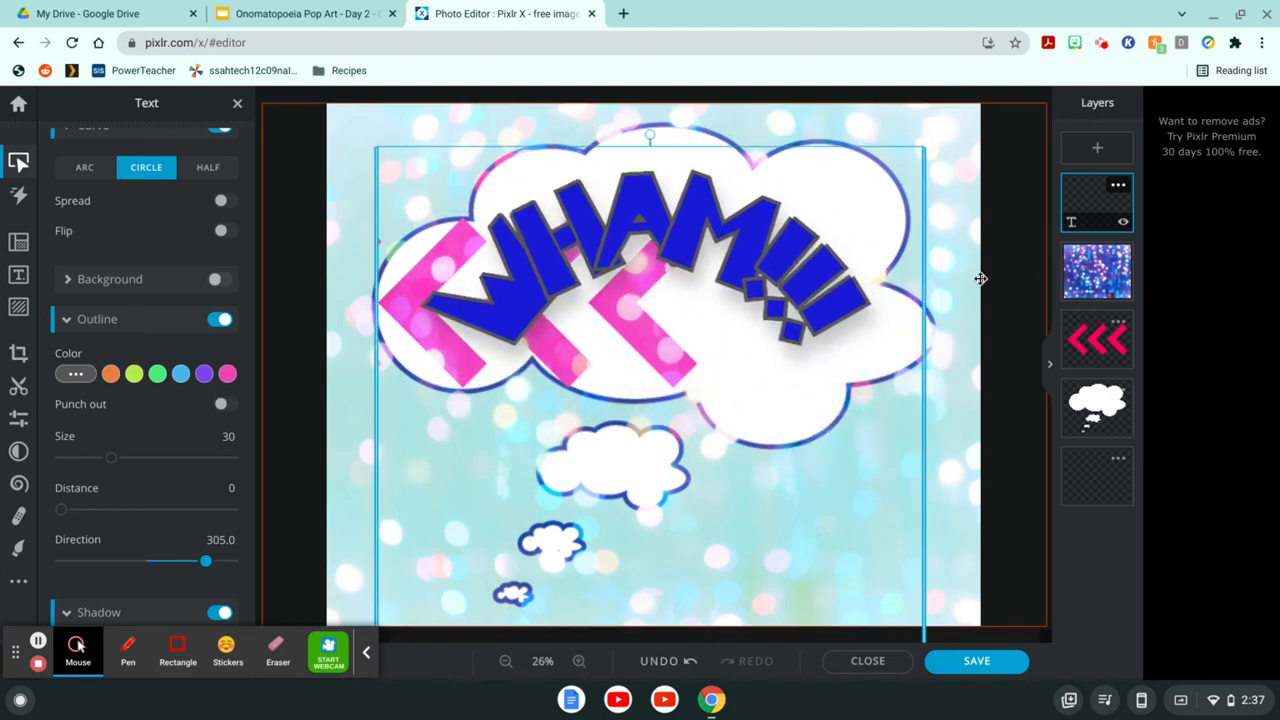
Enlarge the "WHAM!!!" text to size 685 and rotate it slightly clockwise within the thought bubble
{"action": "scroll", "coordinate": [213, 325], "scroll_direction": "up", "scroll_amount": 5}
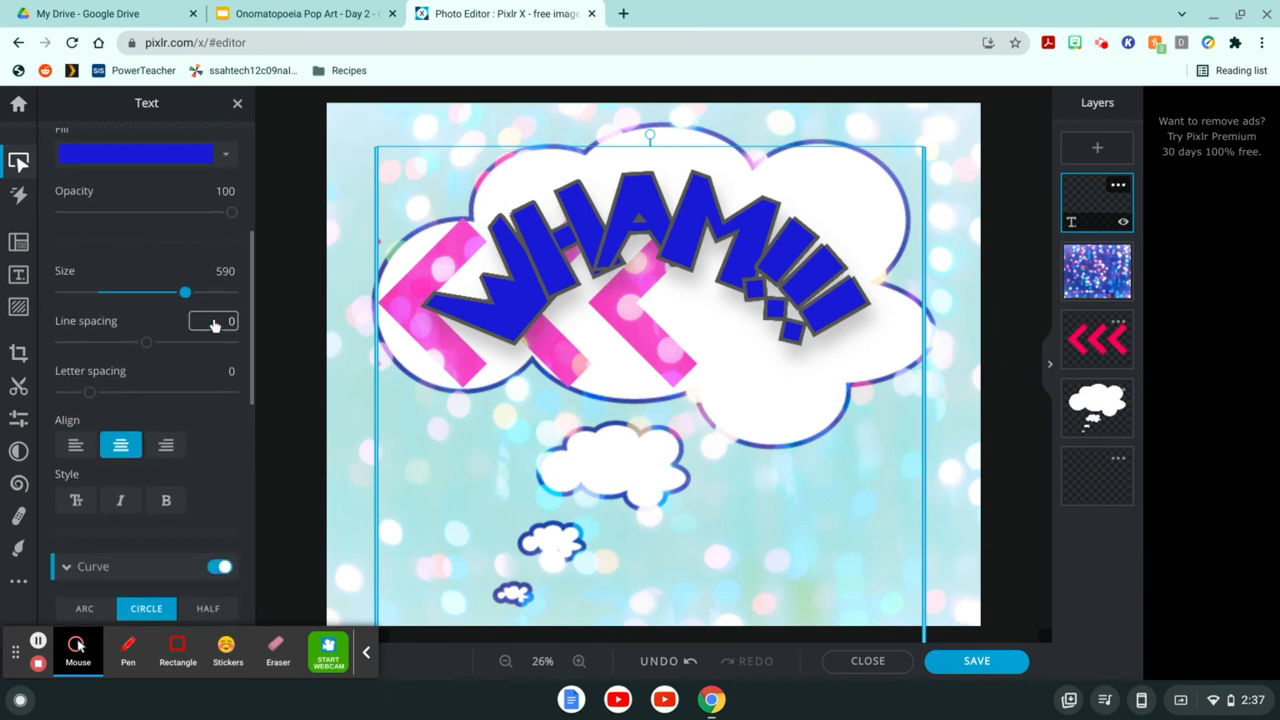
{"action": "mouse_move", "coordinate": [187, 338]}
{"action": "left_mouse_down"}
{"action": "mouse_move", "coordinate": [220, 340]}
{"action": "mouse_move", "coordinate": [221, 352]}
{"action": "mouse_move", "coordinate": [191, 337]}
{"action": "mouse_move", "coordinate": [215, 356]}
{"action": "mouse_move", "coordinate": [196, 348]}
{"action": "left_mouse_up"}
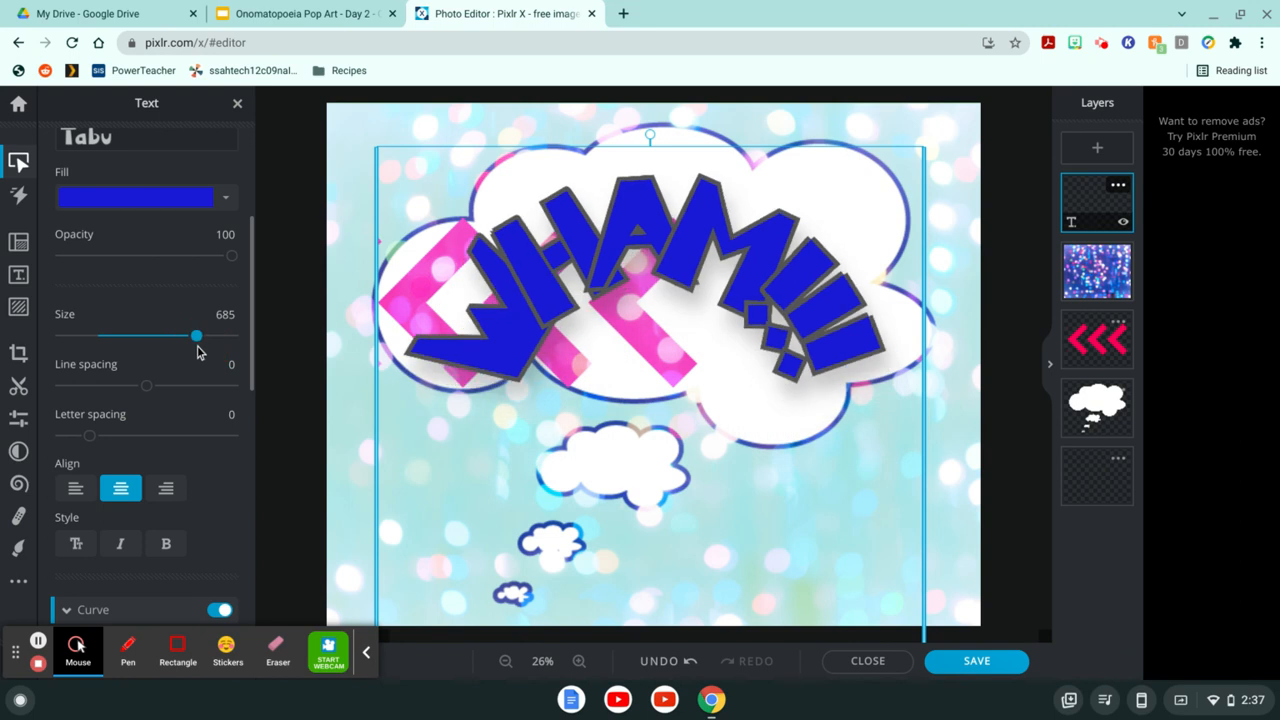
{"action": "left_click_drag", "start_coordinate": [652, 138], "coordinate": [687, 129]}
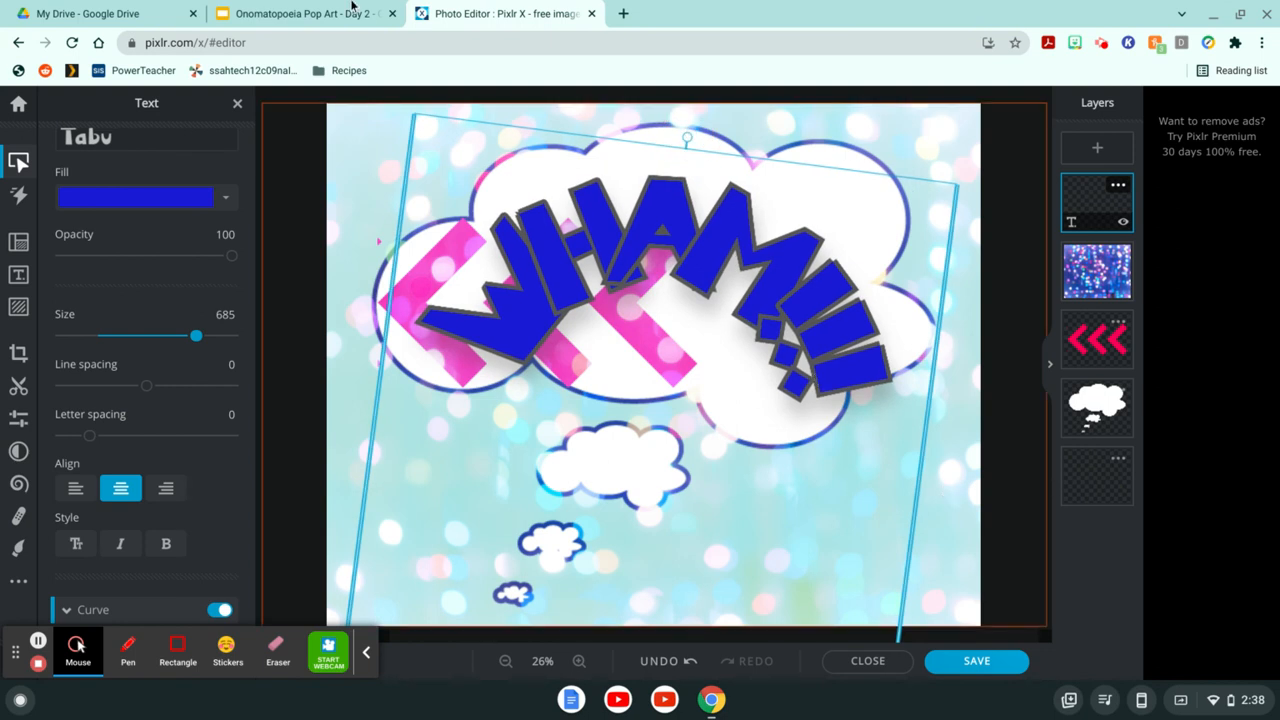
Switch to the Google Slides assignment to check the list of required artwork elements, and return to the Pixlr editor
{"action": "left_click", "coordinate": [290, 13]}
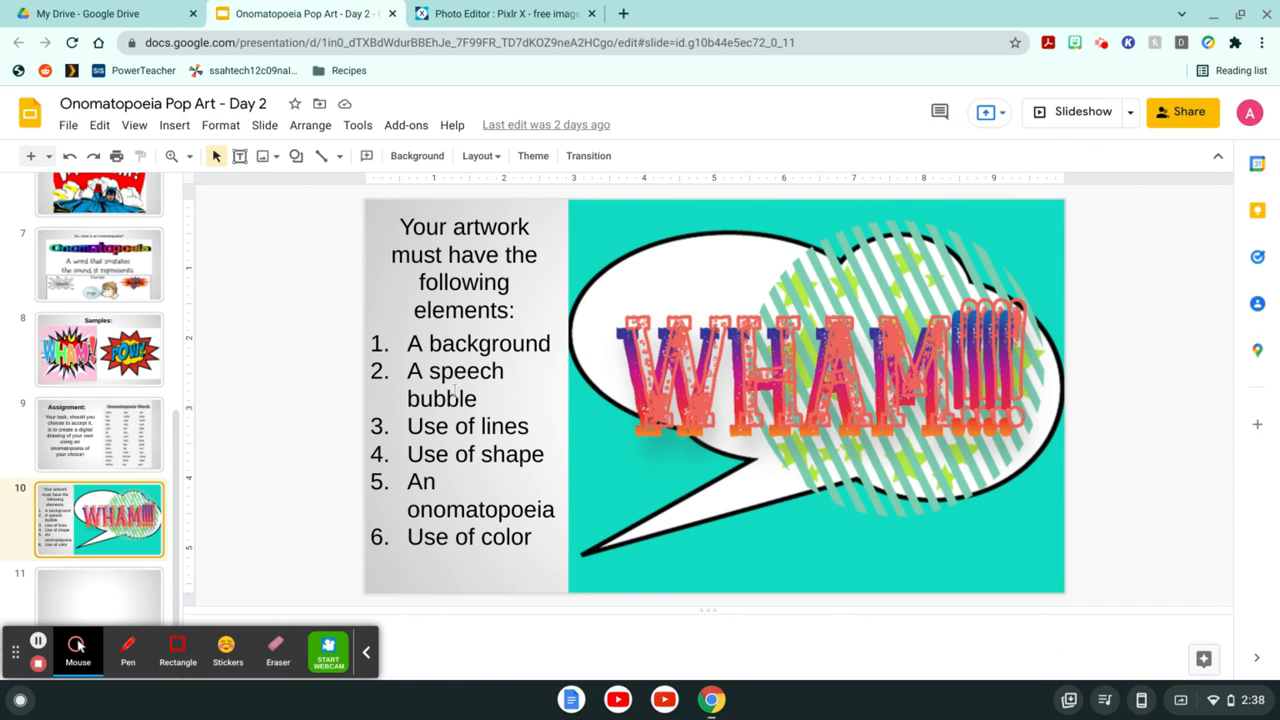
{"action": "left_click", "coordinate": [500, 13]}
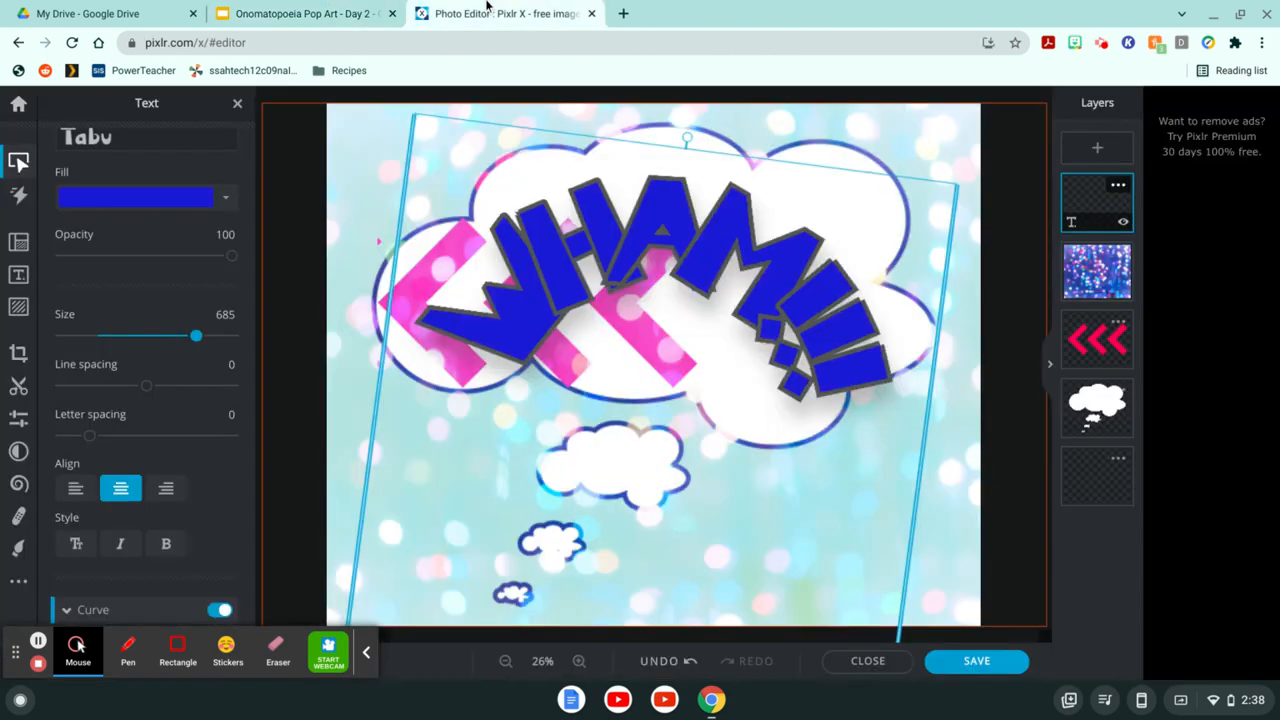